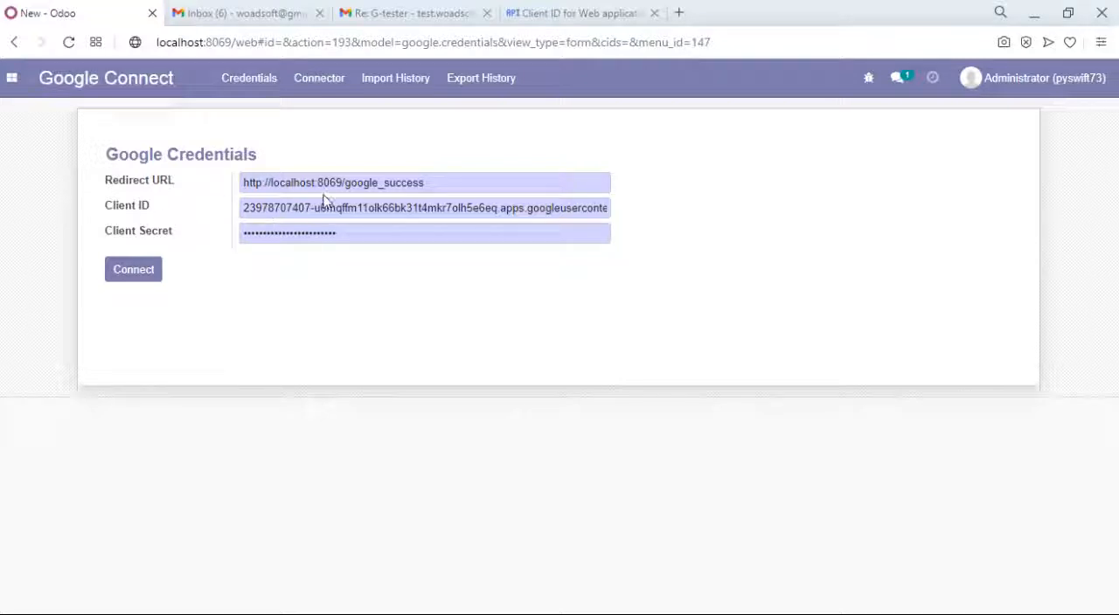
# - Connect with the filled-in Google credentials, choose the ODOO WOAD account and proceed to the unverified Sync Google App
pyautogui.click(134, 271)
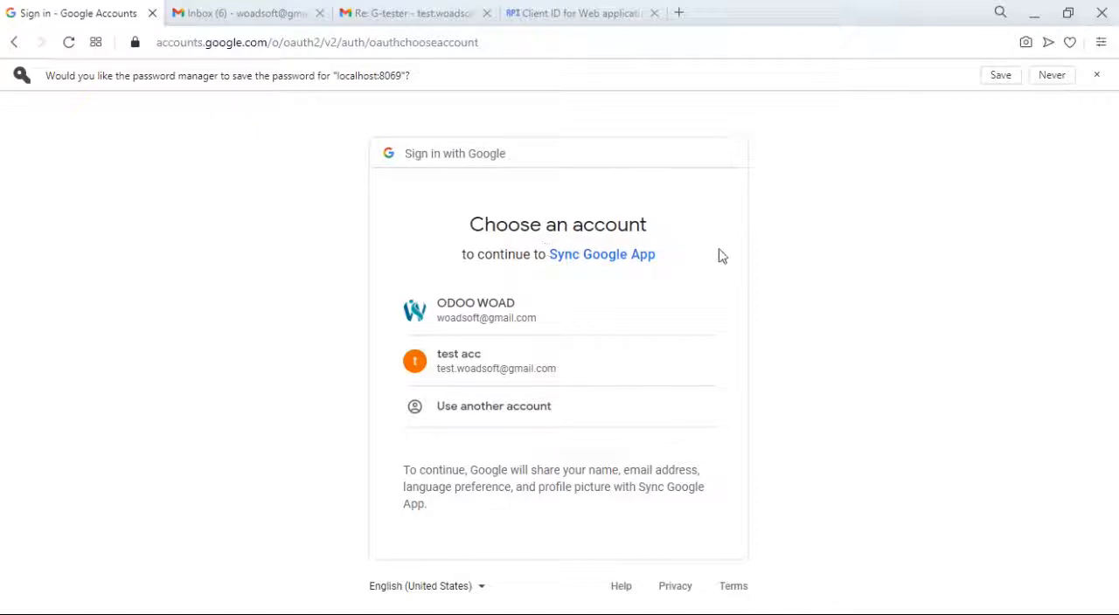
pyautogui.click(492, 313)
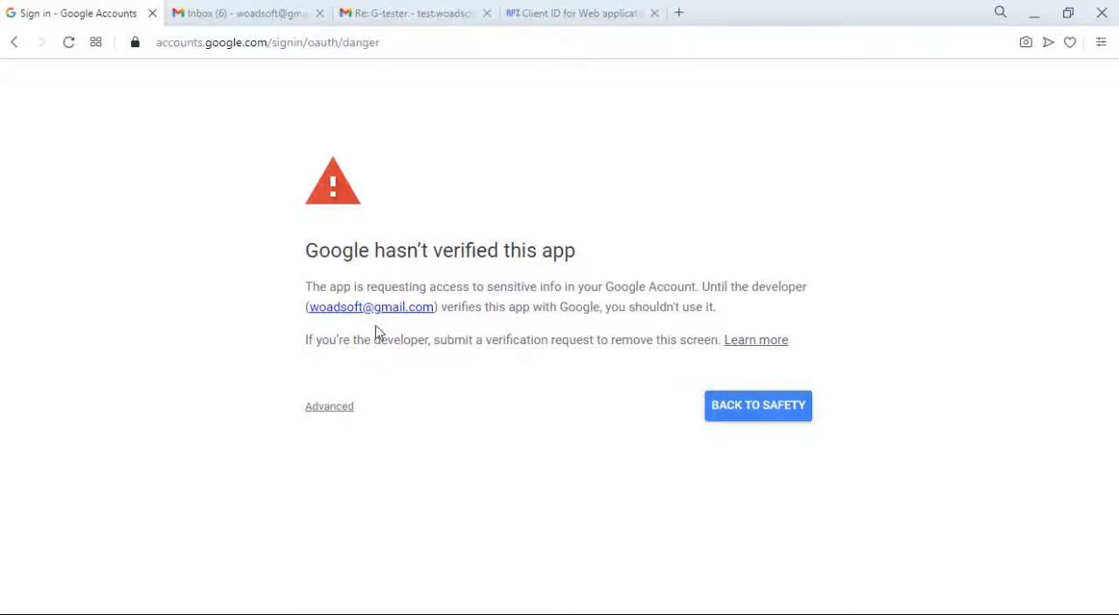
pyautogui.click(337, 415)
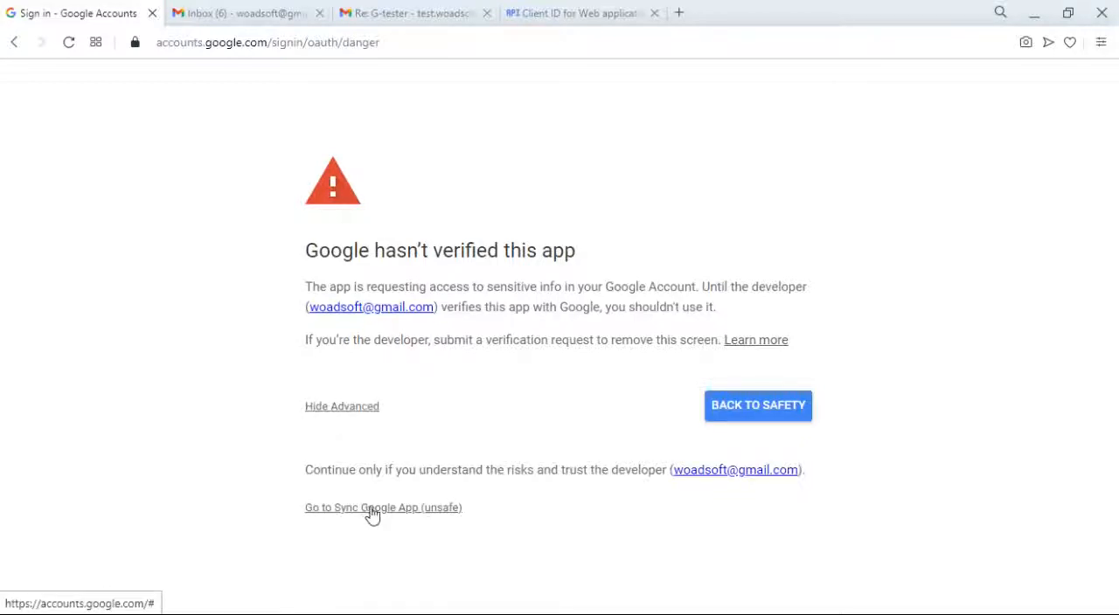
pyautogui.click(420, 508)
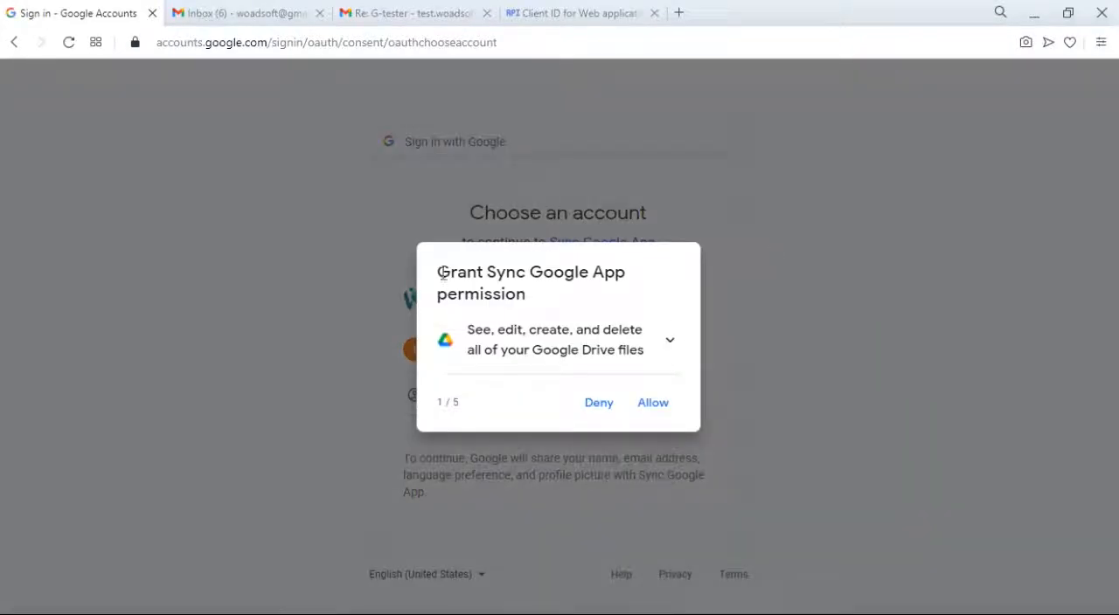
# - Grant Sync Google App all five requested permissions, including Drive, contacts, calendar and tasks, and allow the final access summary
pyautogui.click(653, 411)
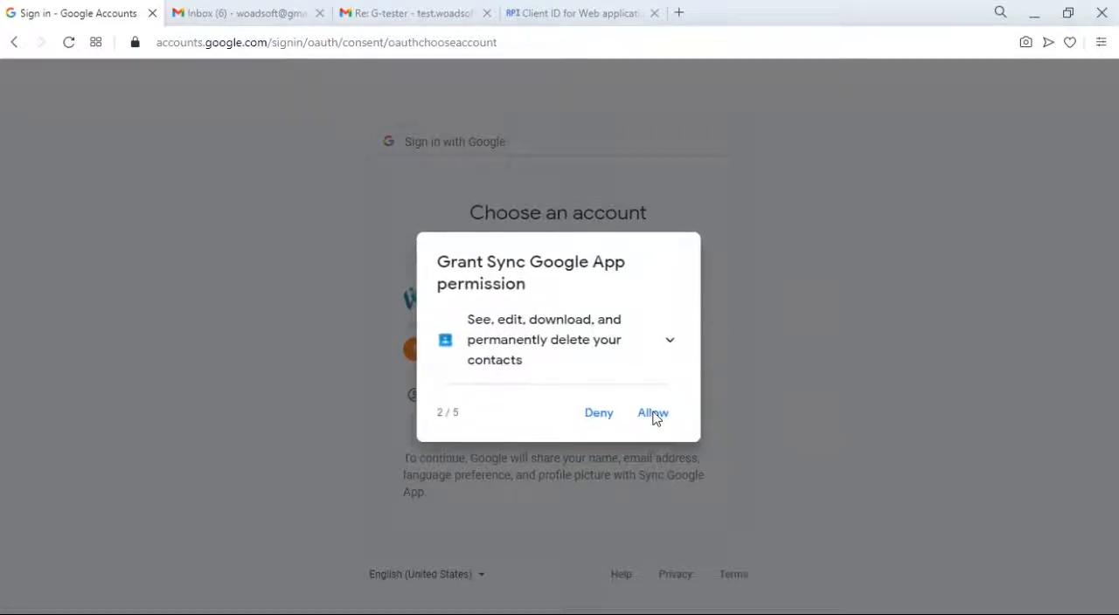
pyautogui.click(654, 416)
pyautogui.click(655, 419)
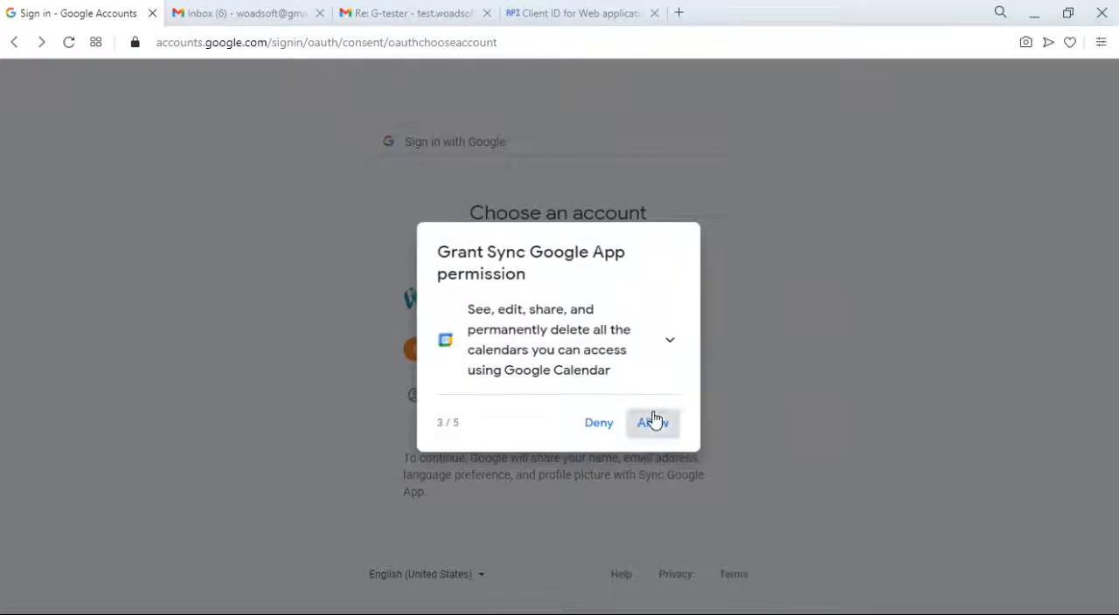
pyautogui.click(654, 418)
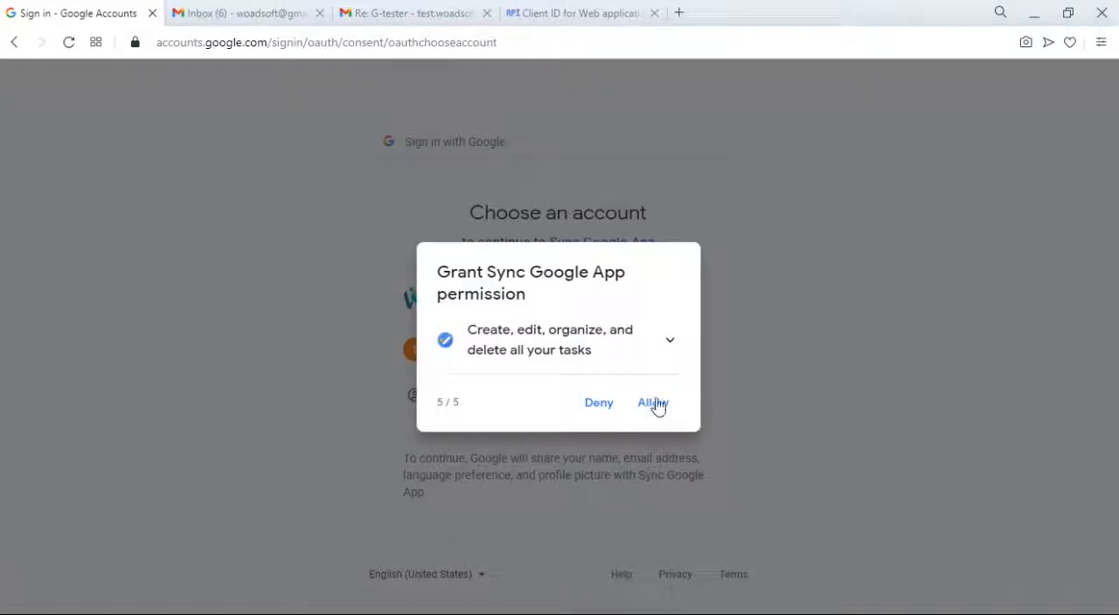
pyautogui.click(656, 405)
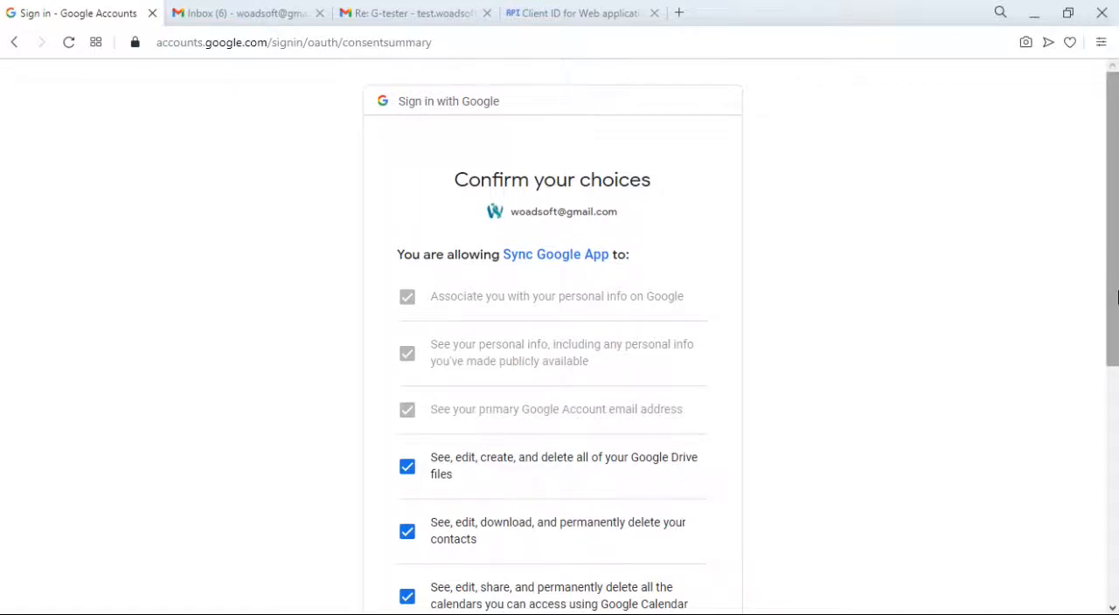
pyautogui.moveTo(1116, 296); pyautogui.dragTo(1116, 507)
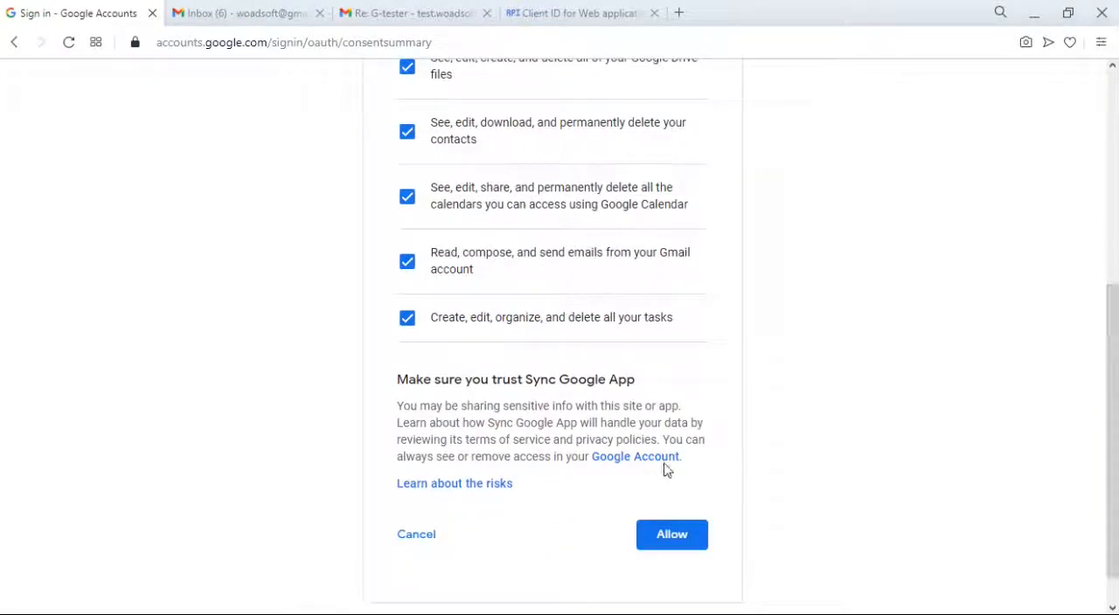
pyautogui.click(697, 536)
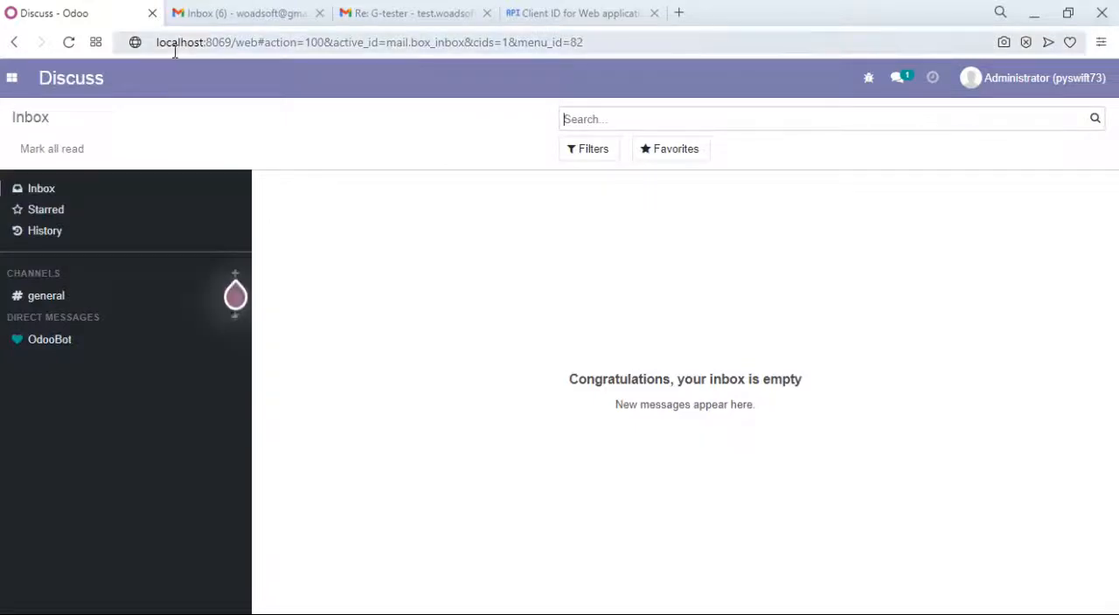
# - Open Google Connect and look over its Connector, Import History and Export History pages
pyautogui.click(13, 79)
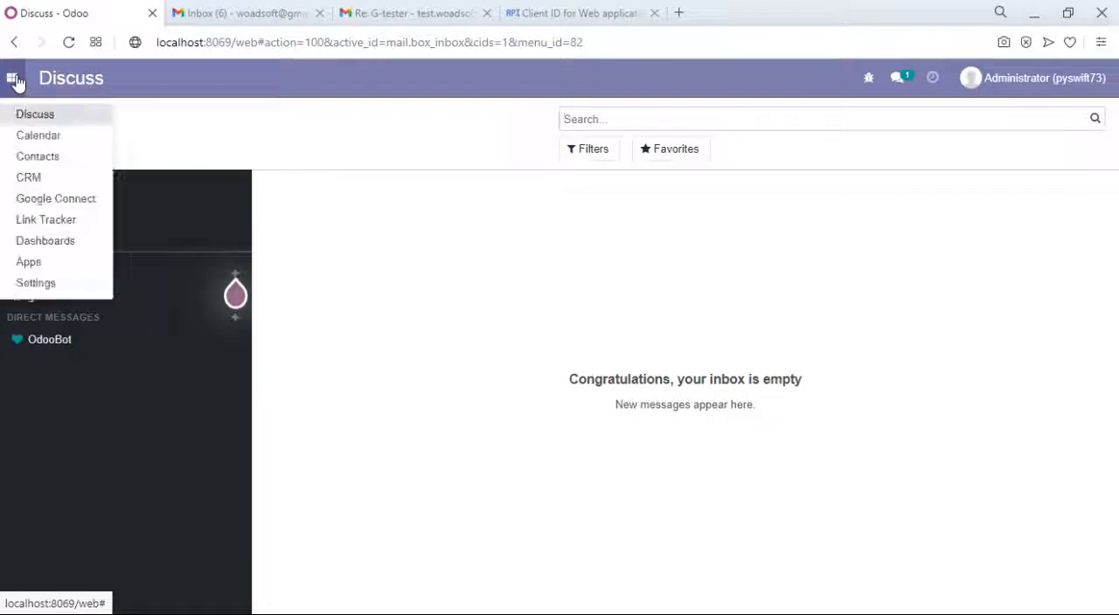
pyautogui.click(93, 210)
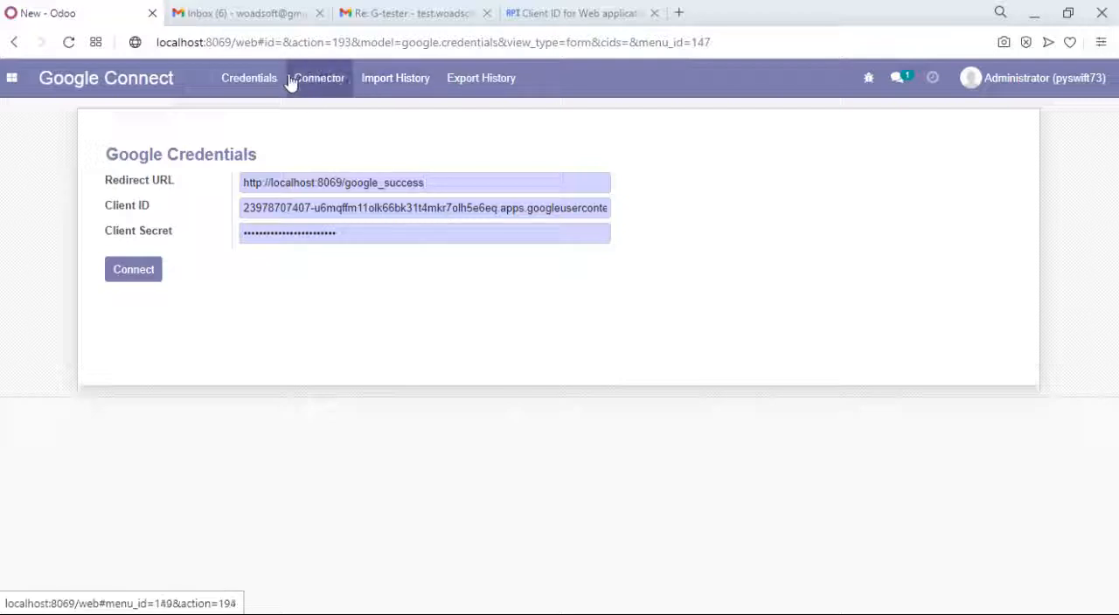
pyautogui.click(333, 91)
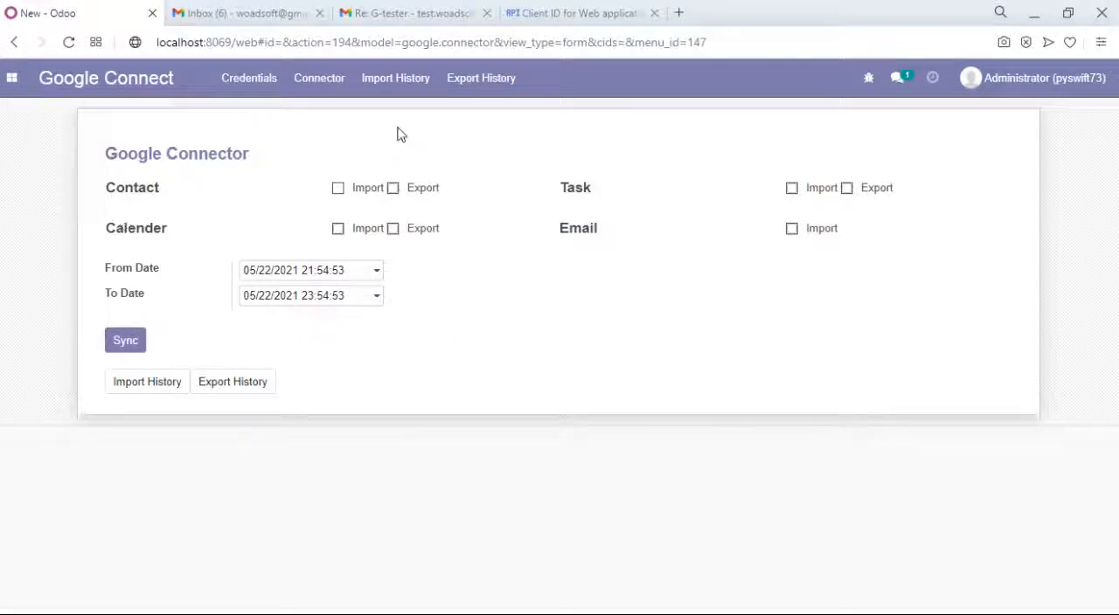
pyautogui.click(418, 92)
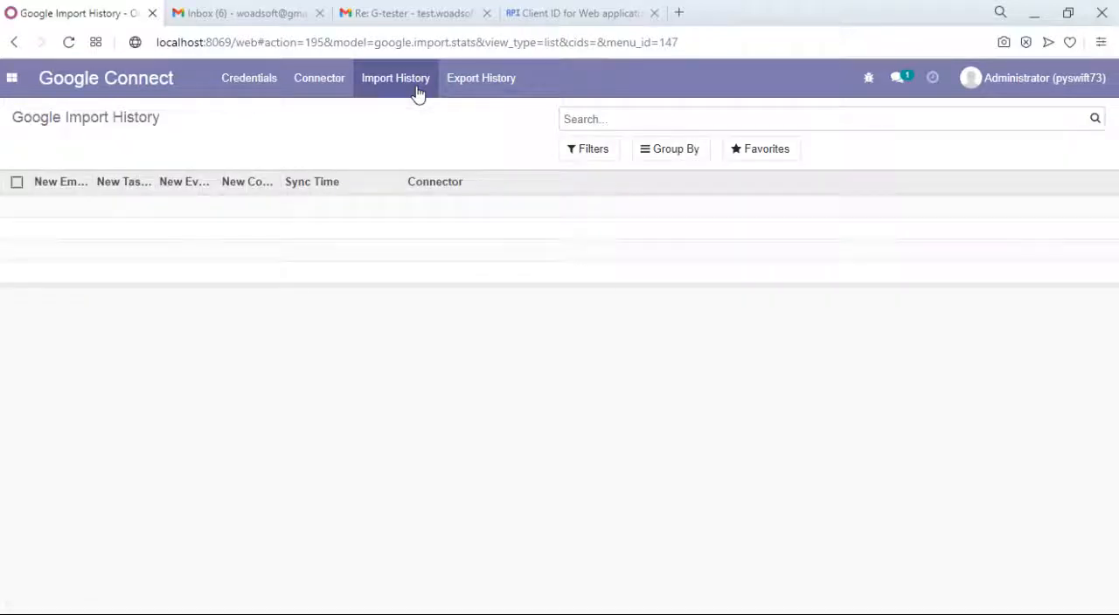
pyautogui.click(505, 81)
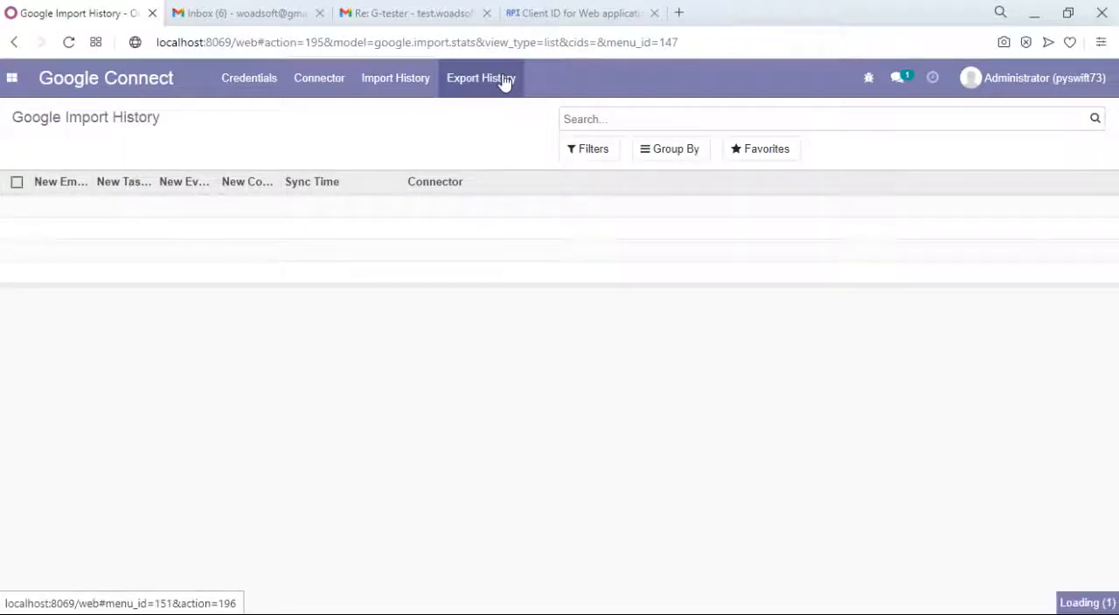
# - Run a Google Connector sync with contact import enabled and the From Date set to 05/13/2021
pyautogui.click(301, 91)
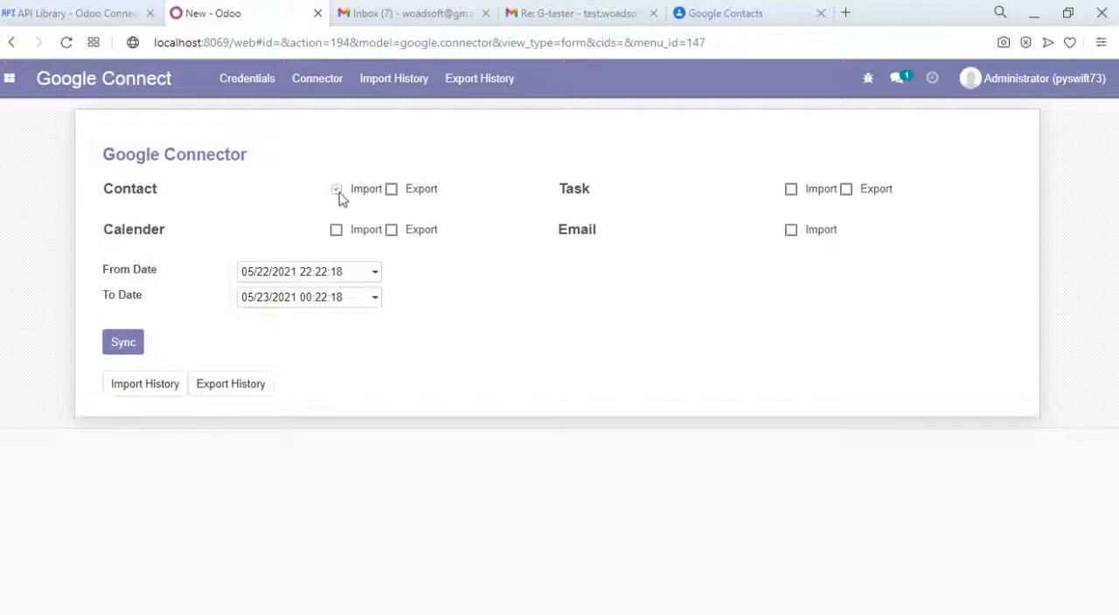
pyautogui.click(361, 278)
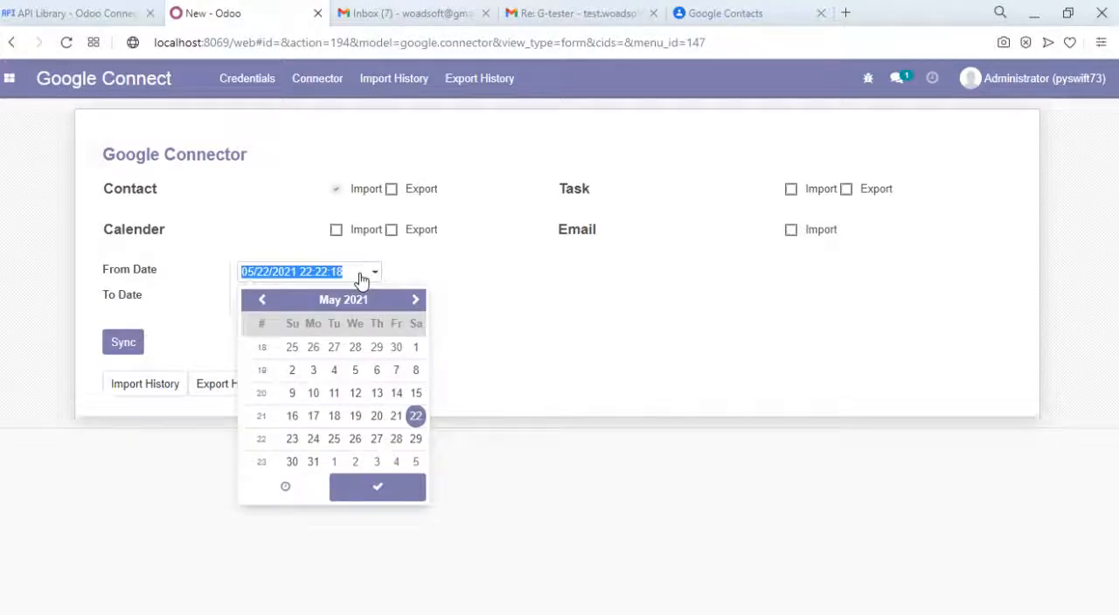
pyautogui.click(381, 399)
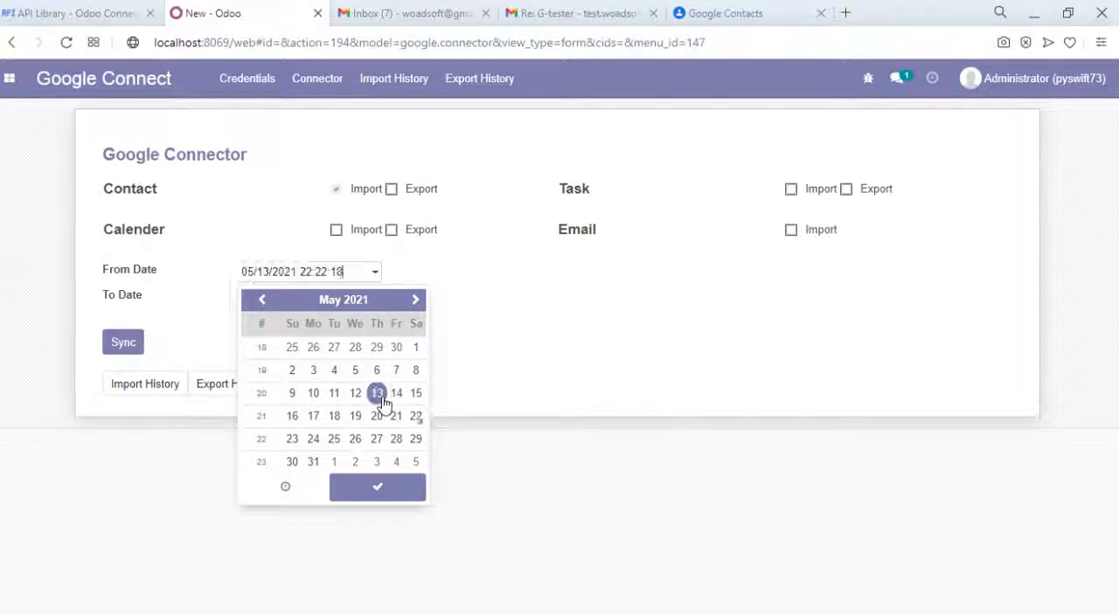
pyautogui.click(273, 498)
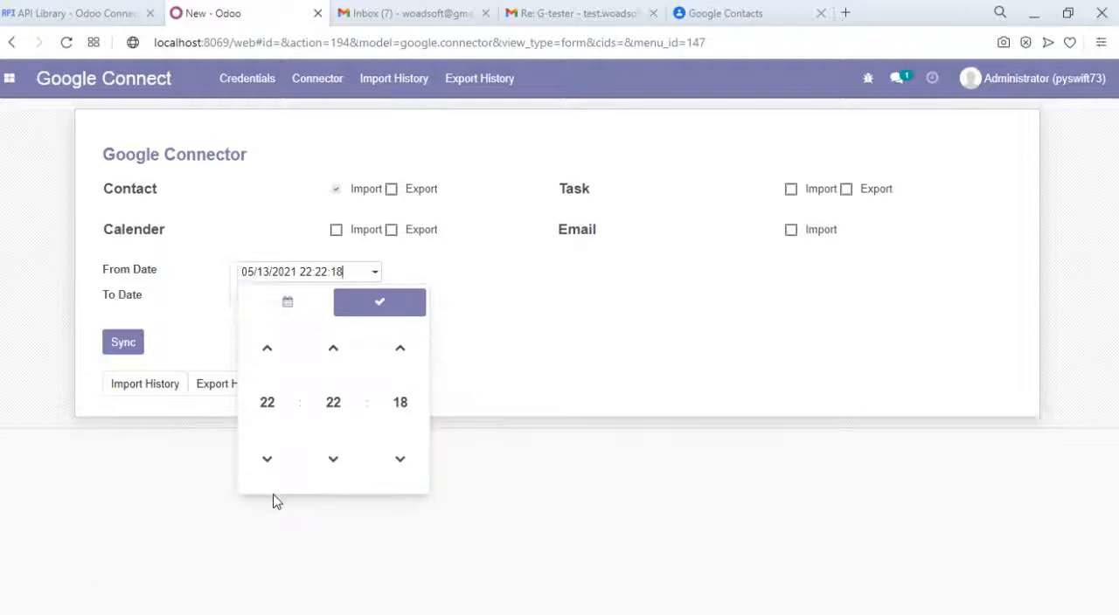
pyautogui.click(381, 307)
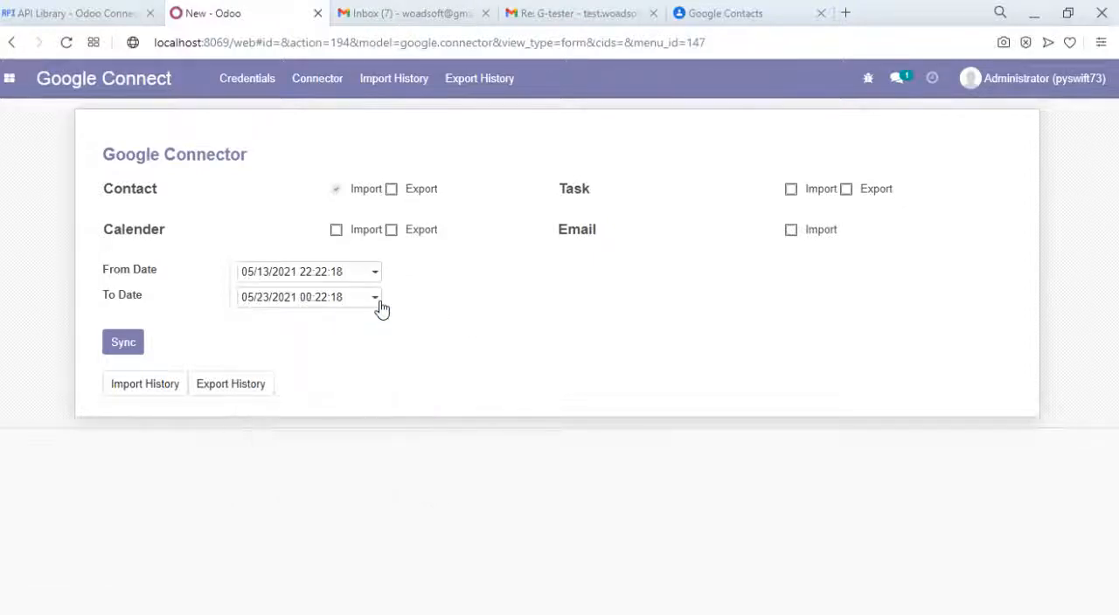
pyautogui.click(122, 353)
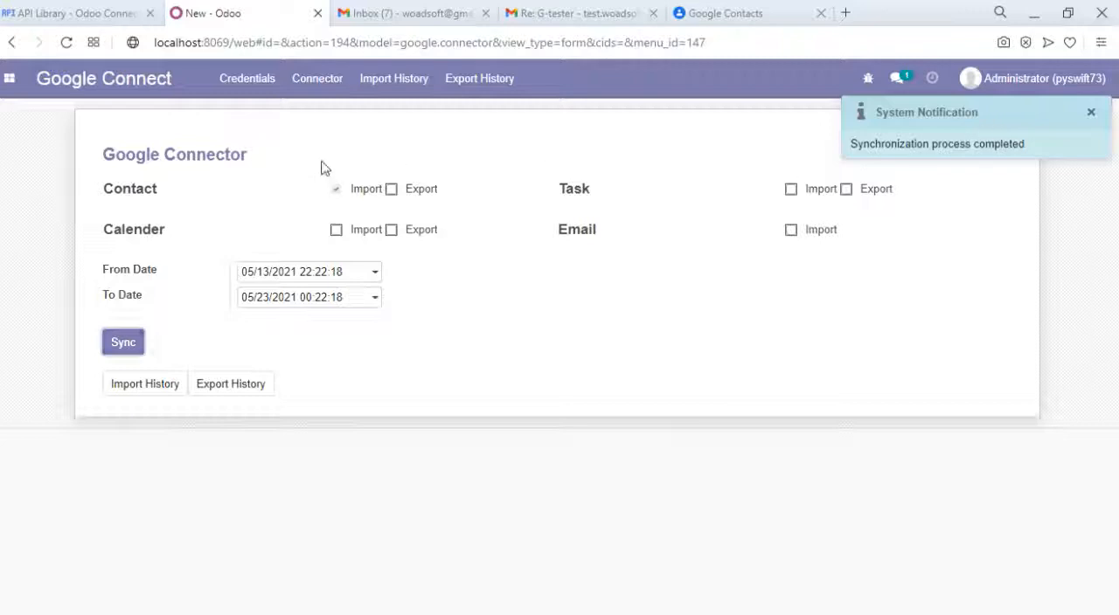
# - Check the Google import history for the sync, then view the records in the Contacts app
pyautogui.click(415, 88)
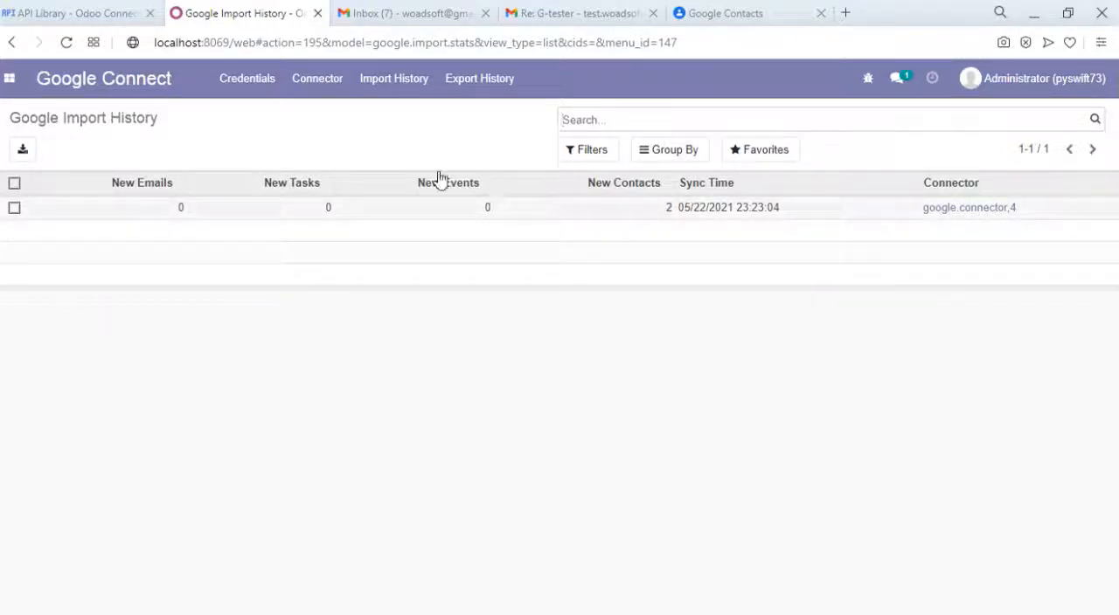
pyautogui.click(9, 79)
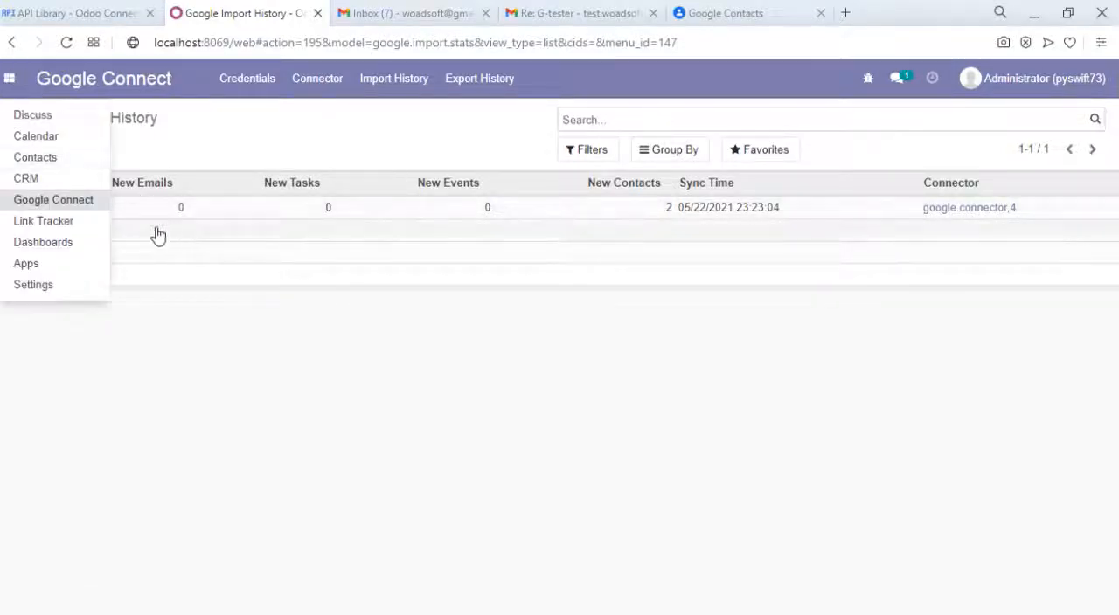
pyautogui.click(51, 199)
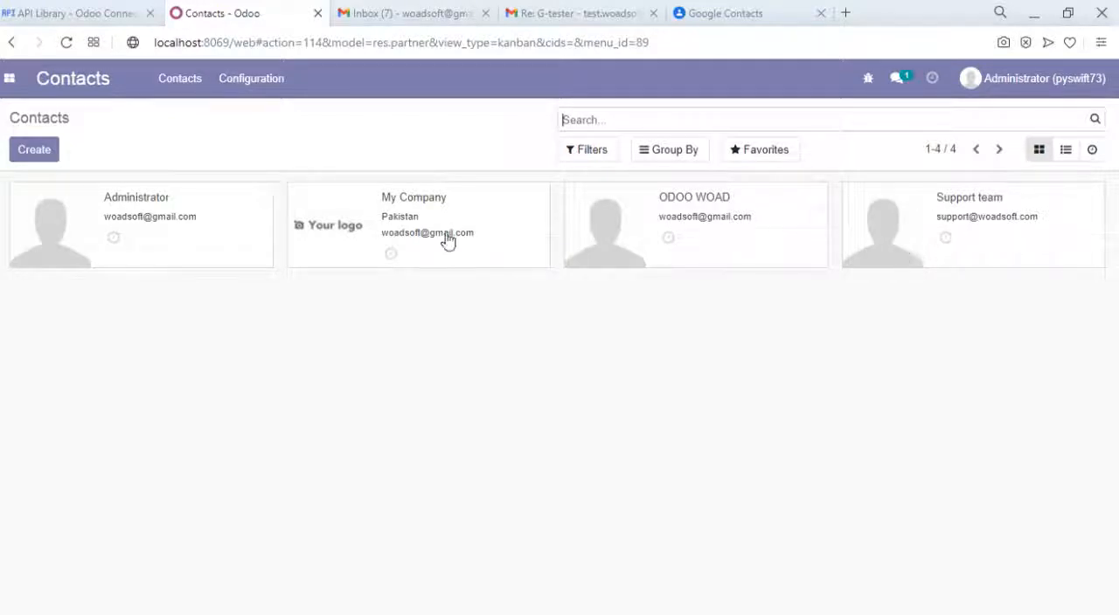
# - Create a new contact of type Individual with the name test-odoo
pyautogui.click(39, 157)
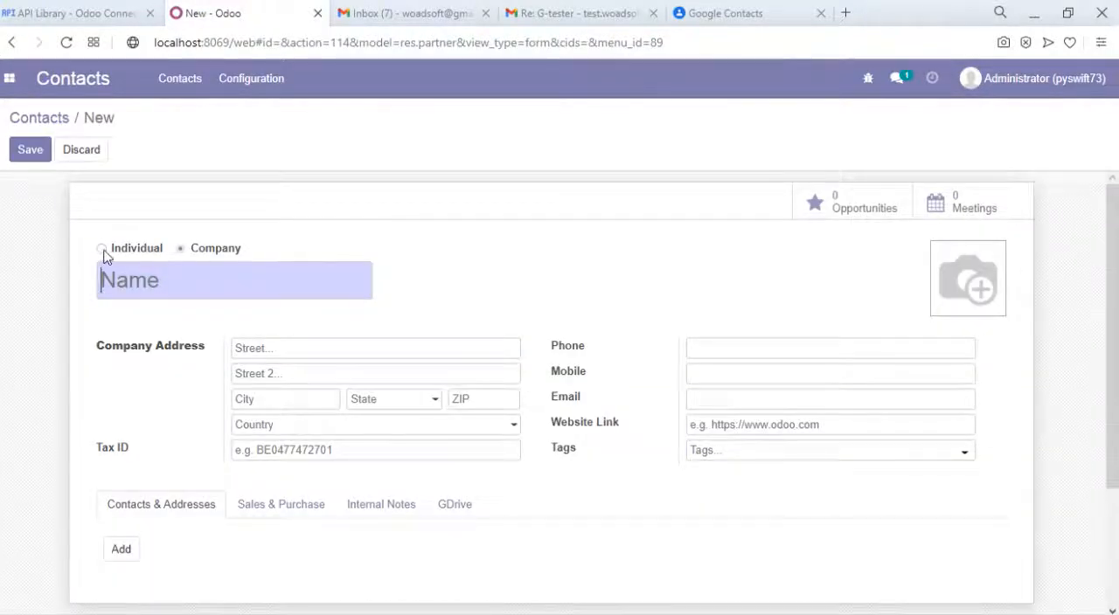
pyautogui.click(102, 252)
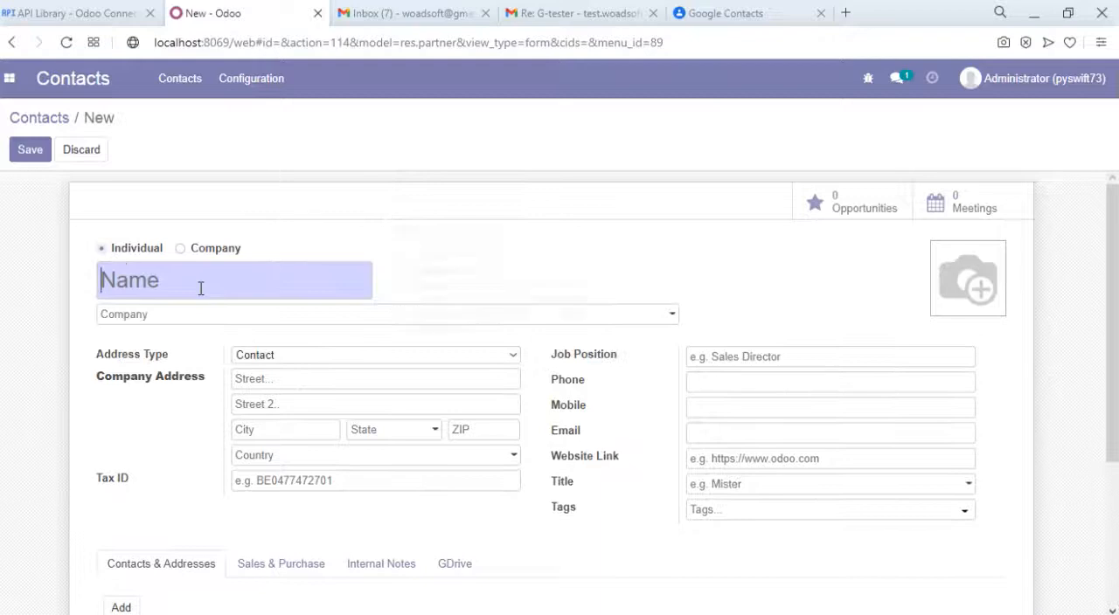
pyautogui.write('test')
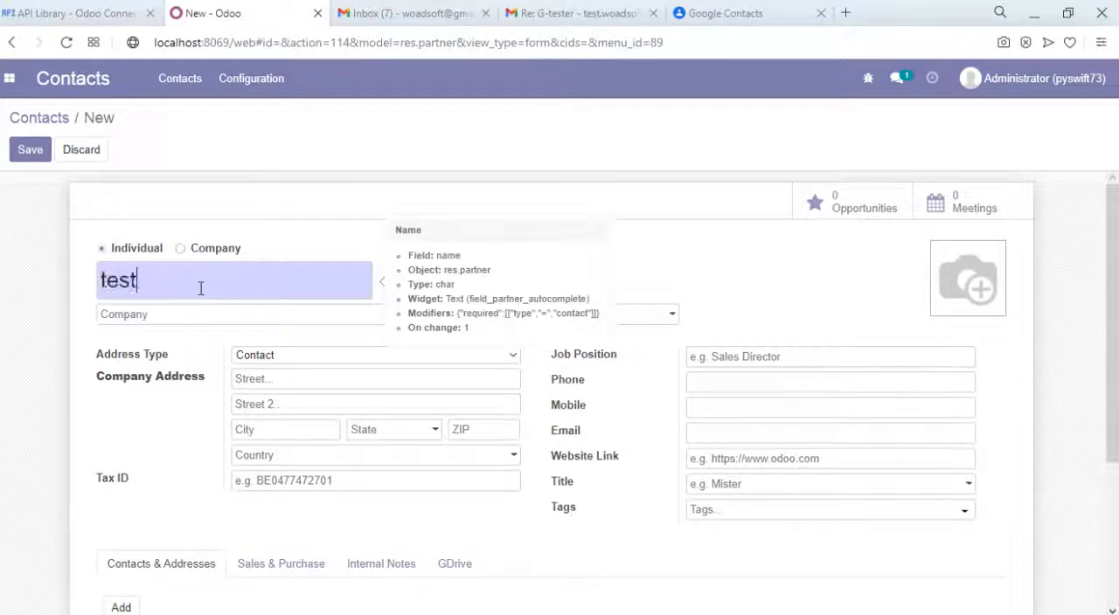
pyautogui.write('-odoo')
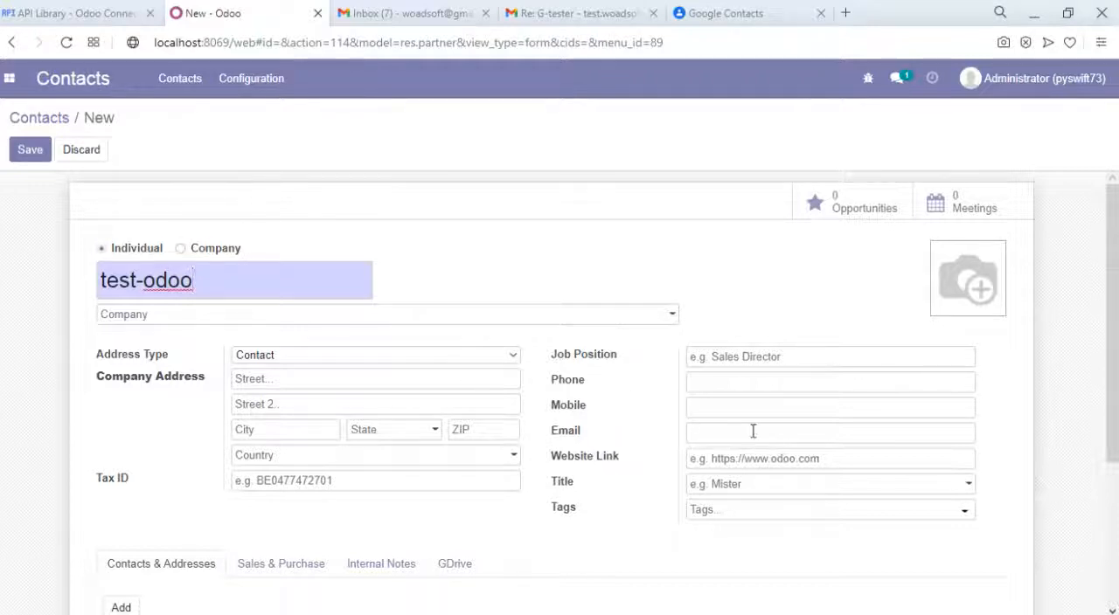
# - Fill in the new contact's e-mail and save the record
pyautogui.click(715, 441)
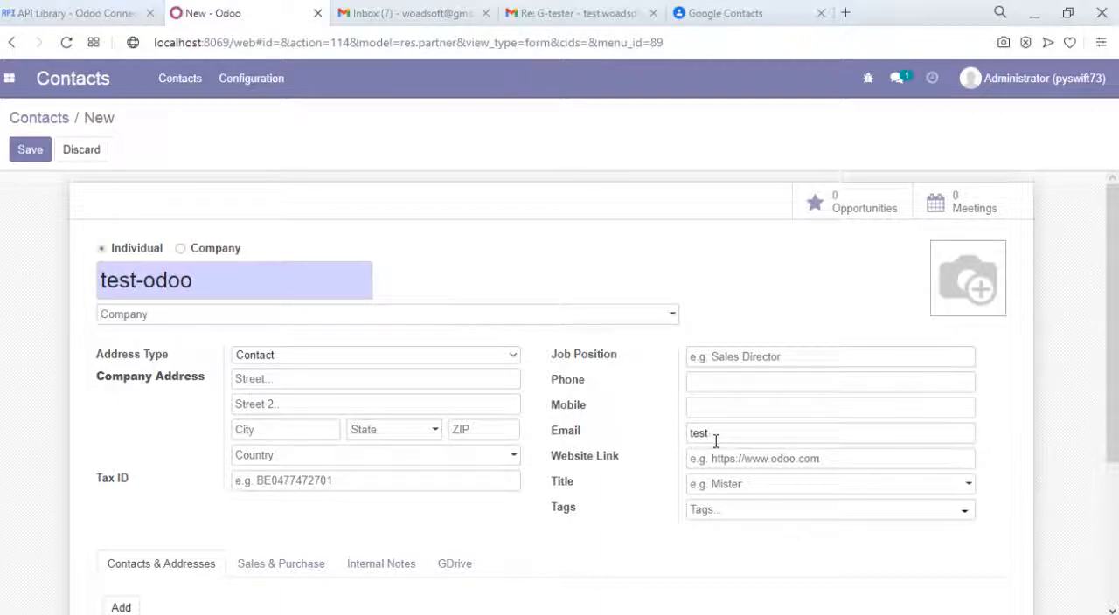
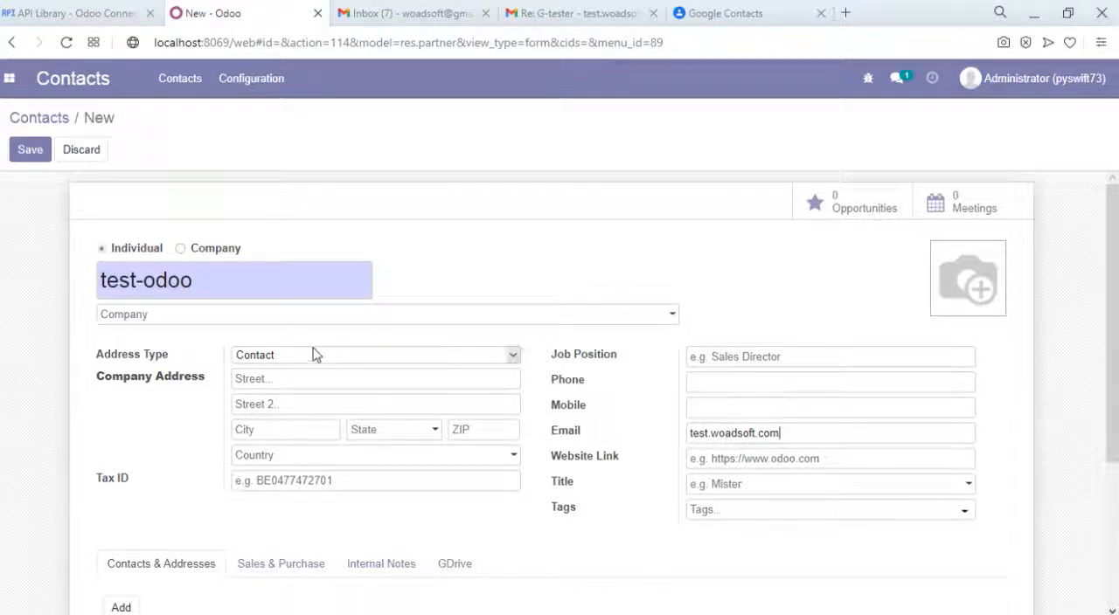
pyautogui.click(33, 157)
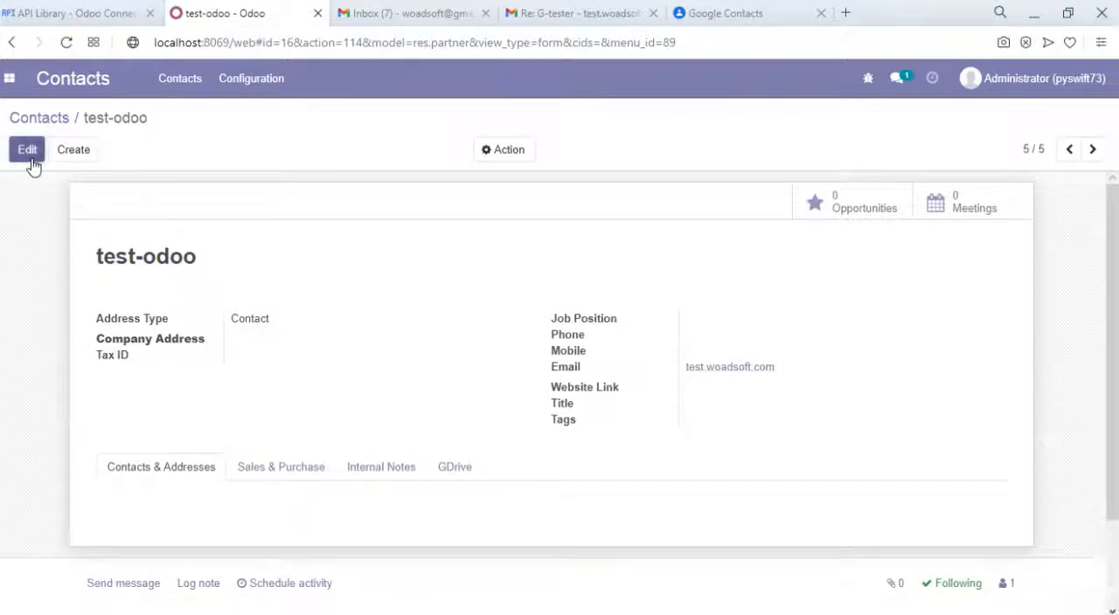
# - Complete the test-odoo contact's e-mail with the missing Gmail domain, save it and return to the contacts list
pyautogui.click(30, 156)
pyautogui.click(788, 432)
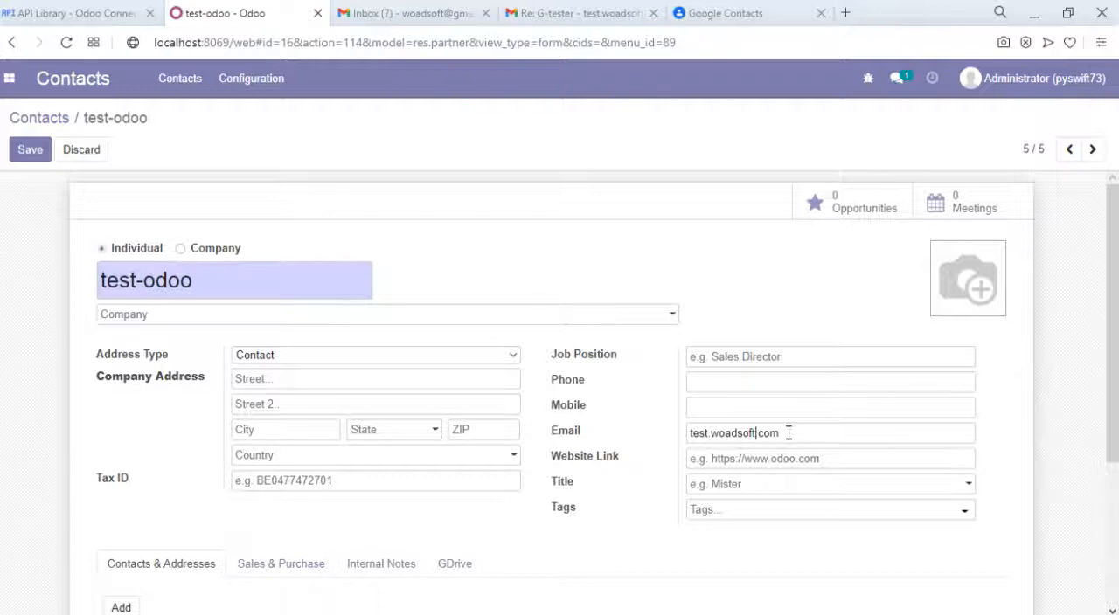
pyautogui.write('@gmail')
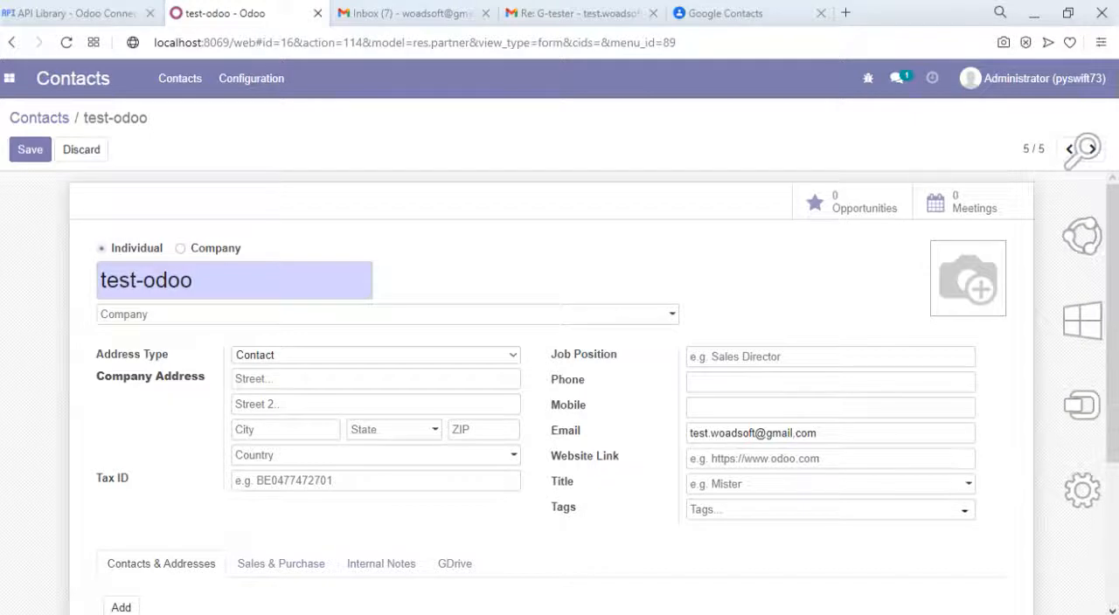
pyautogui.click(30, 158)
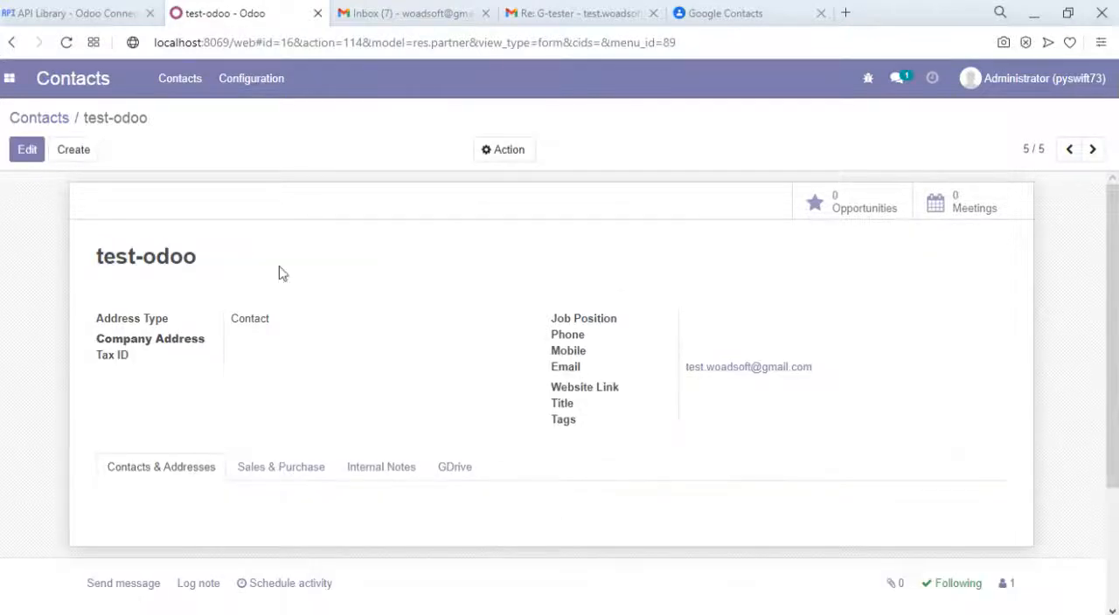
pyautogui.click(30, 119)
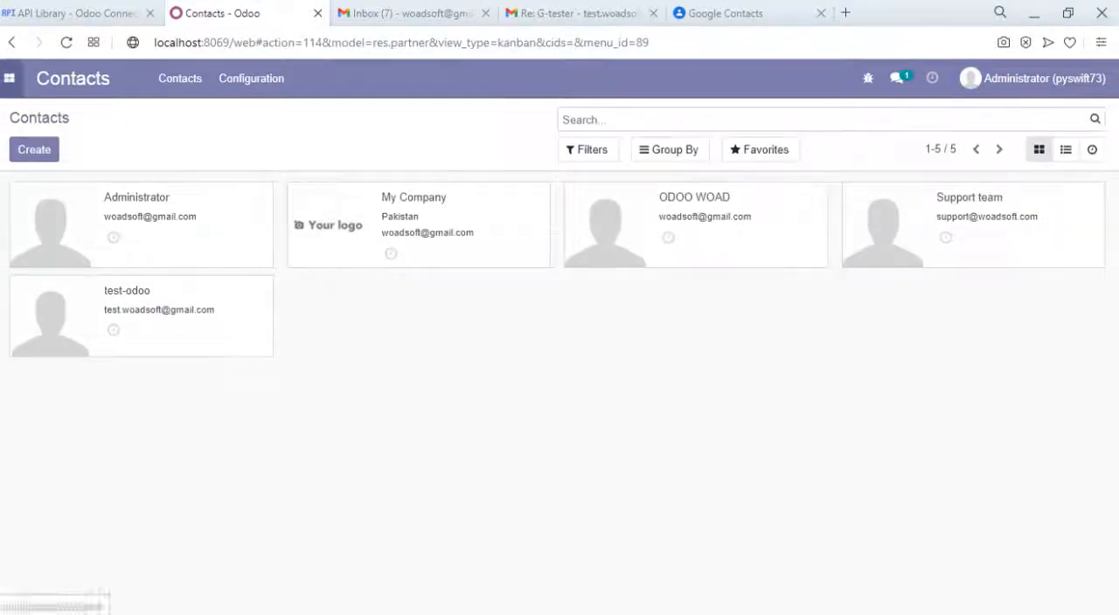
# - In the Google Connect connector, enable Export for Contact, keep the default date range, and run the synchronization
pyautogui.click(9, 78)
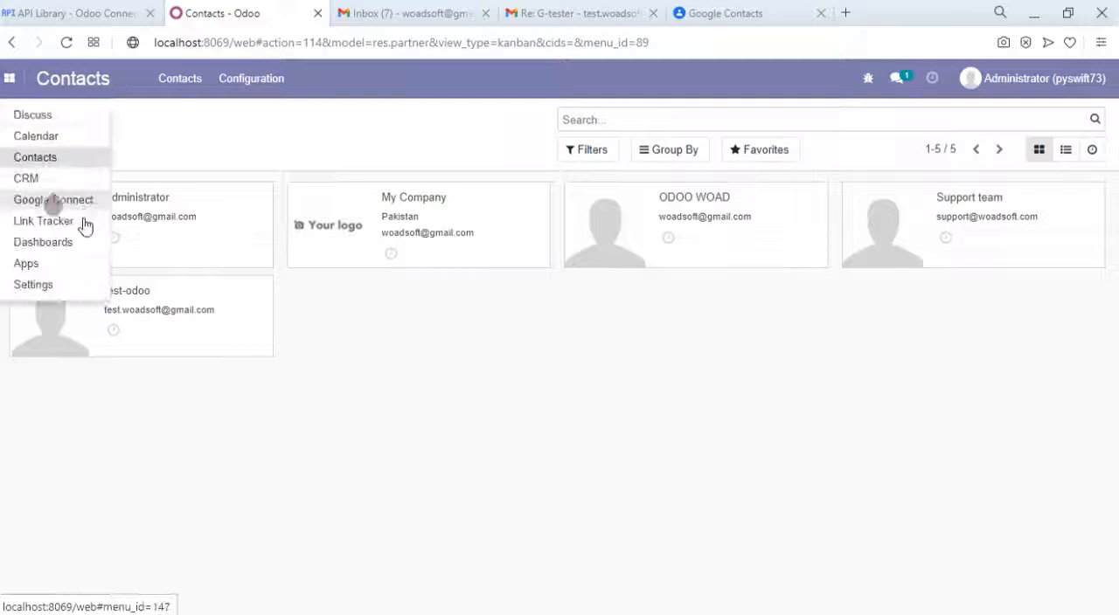
pyautogui.click(20, 207)
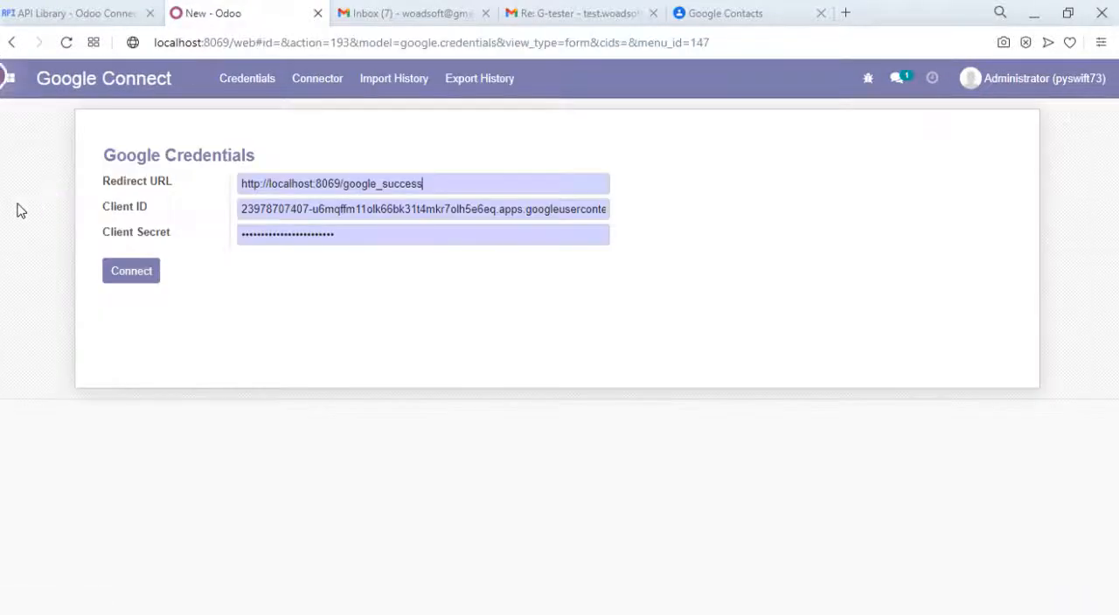
pyautogui.click(318, 85)
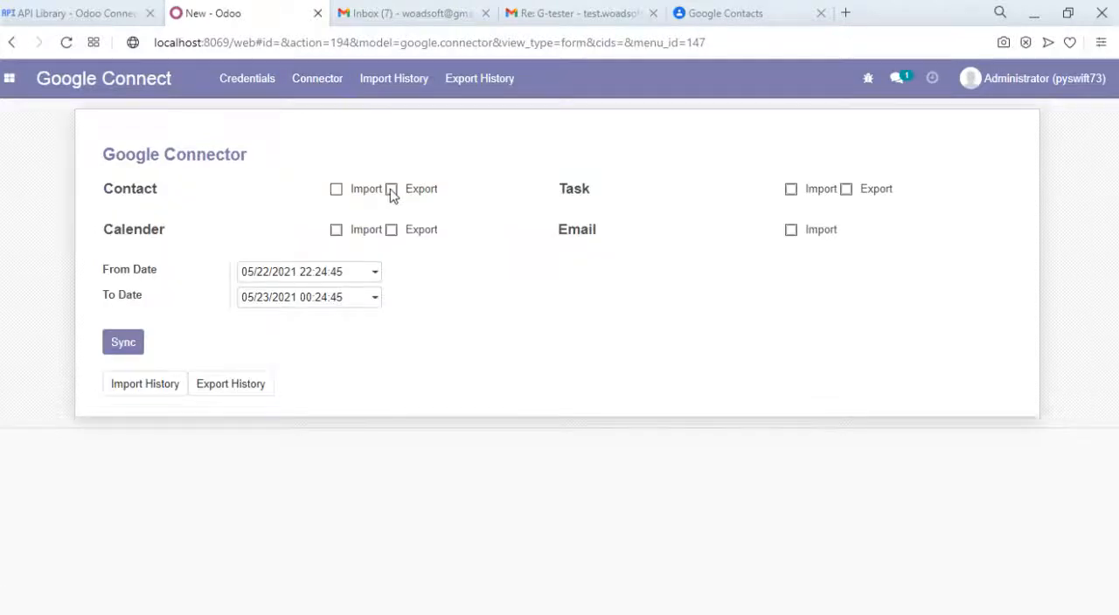
pyautogui.click(391, 191)
pyautogui.click(307, 276)
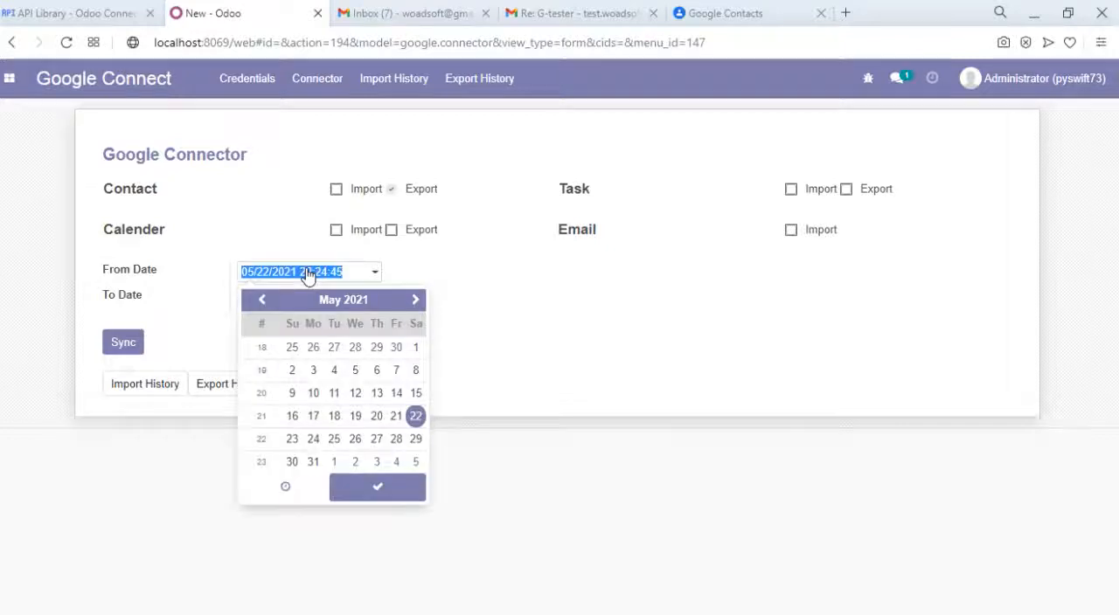
pyautogui.click(290, 489)
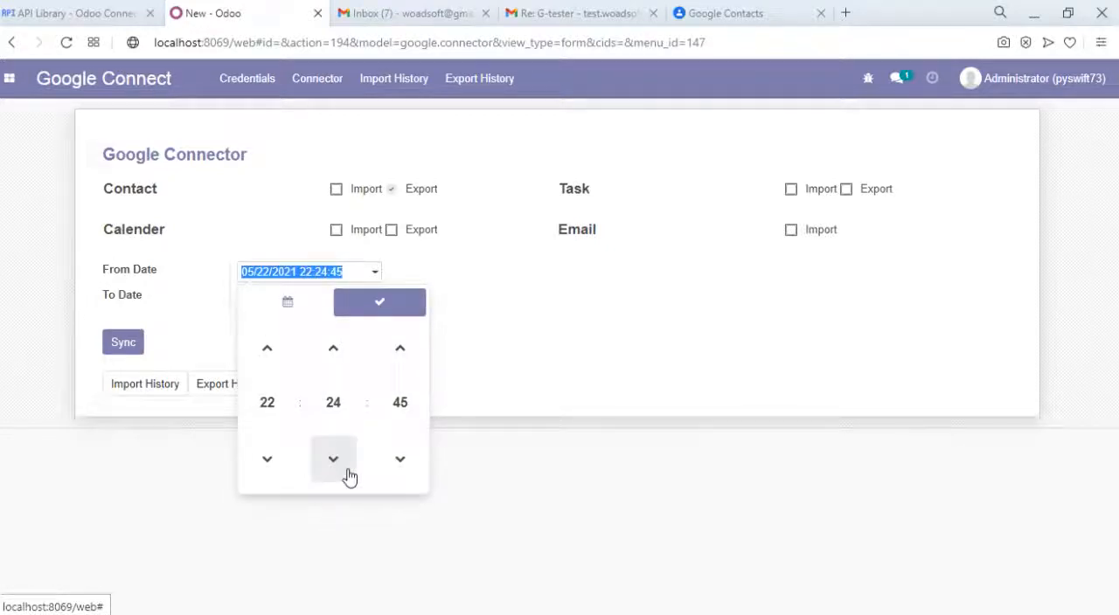
pyautogui.click(412, 306)
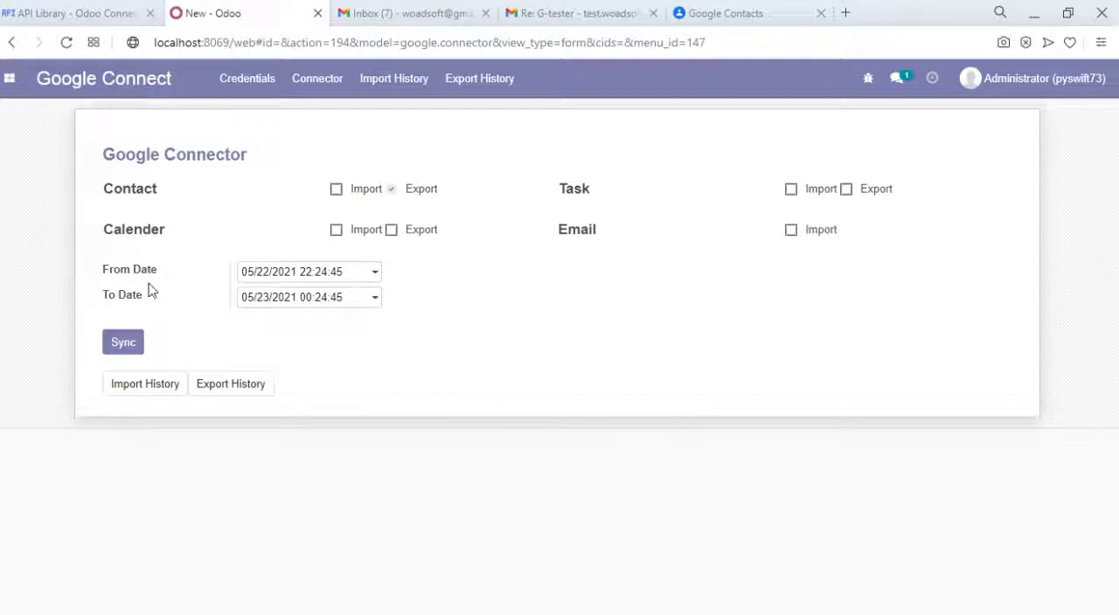
pyautogui.click(131, 347)
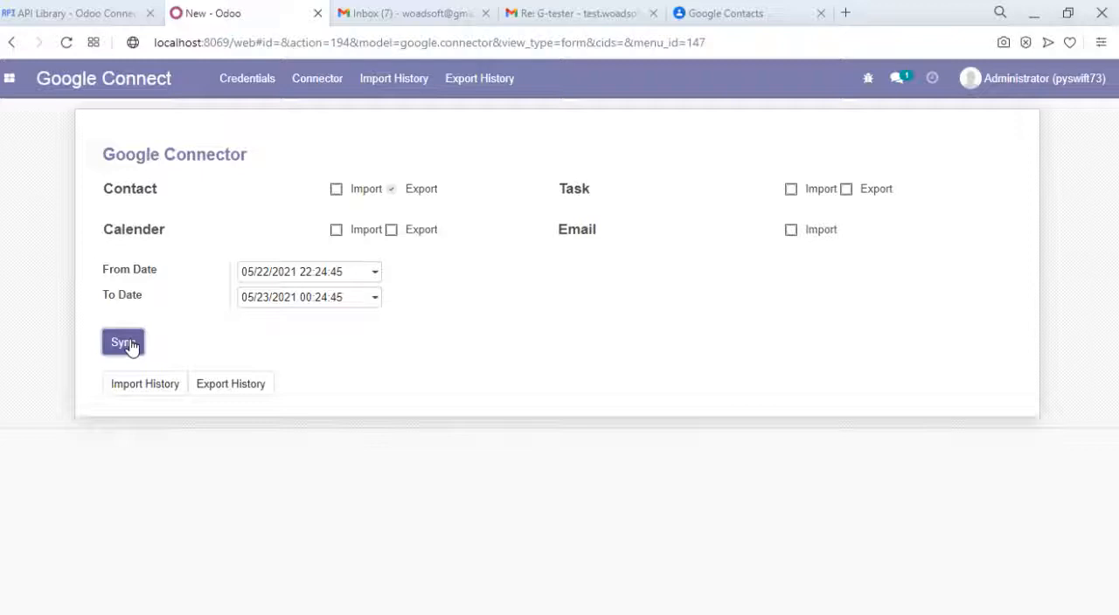
pyautogui.click(127, 344)
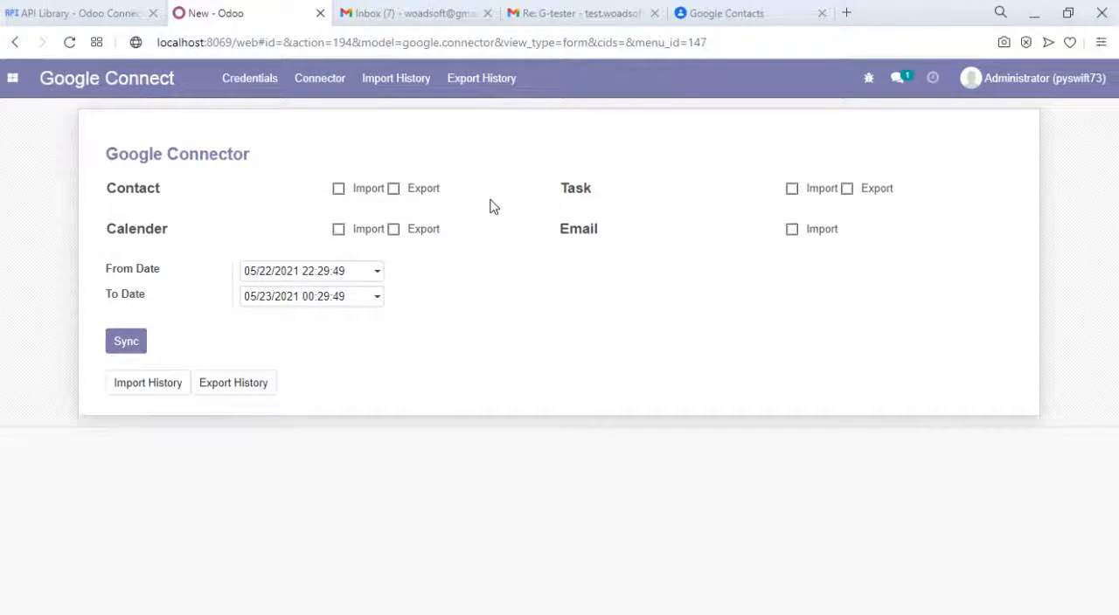
# - Check the Google export history and the contact list in Google Contacts, then return to the Odoo connector form
pyautogui.click(473, 87)
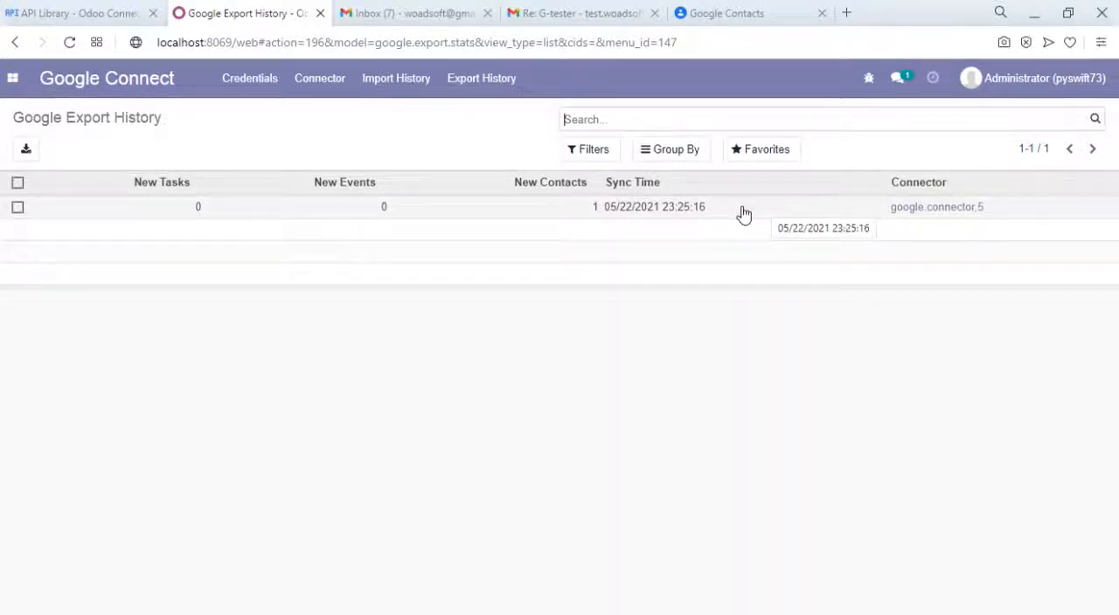
pyautogui.click(743, 24)
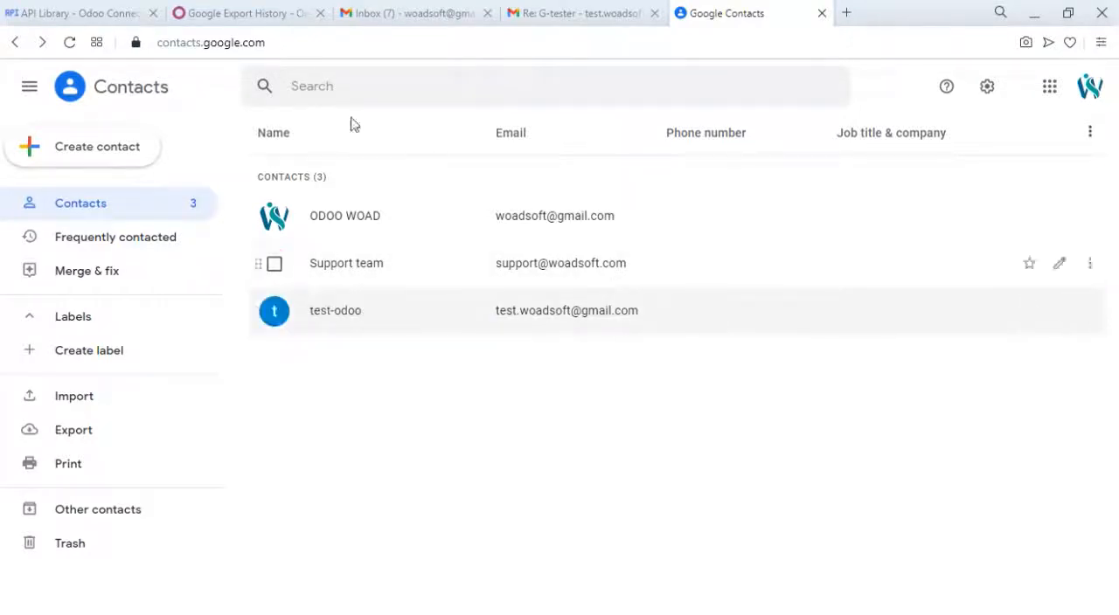
pyautogui.click(316, 10)
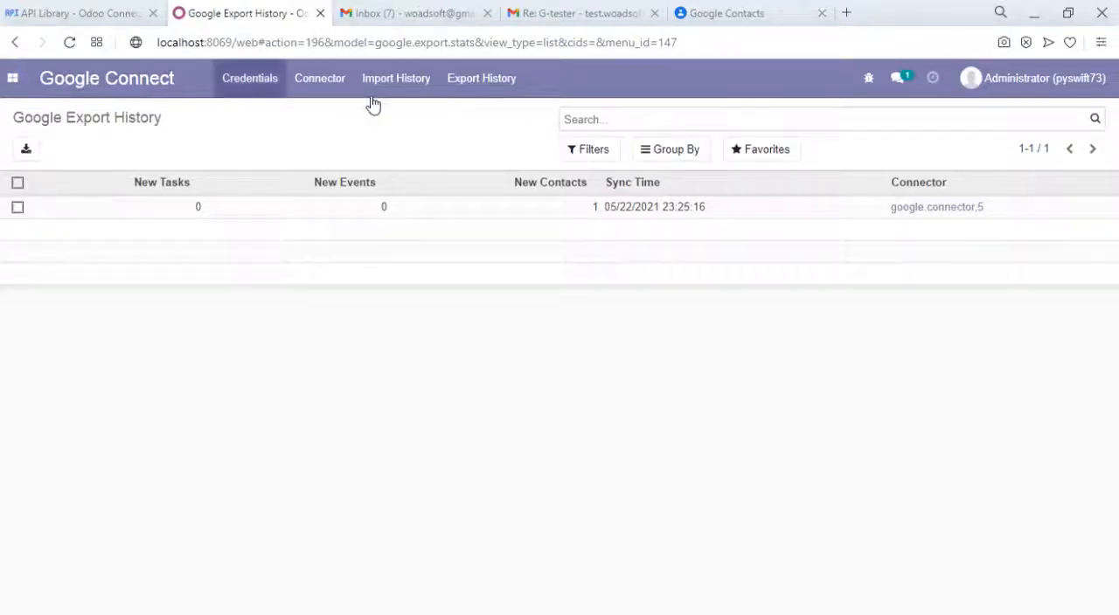
pyautogui.click(317, 77)
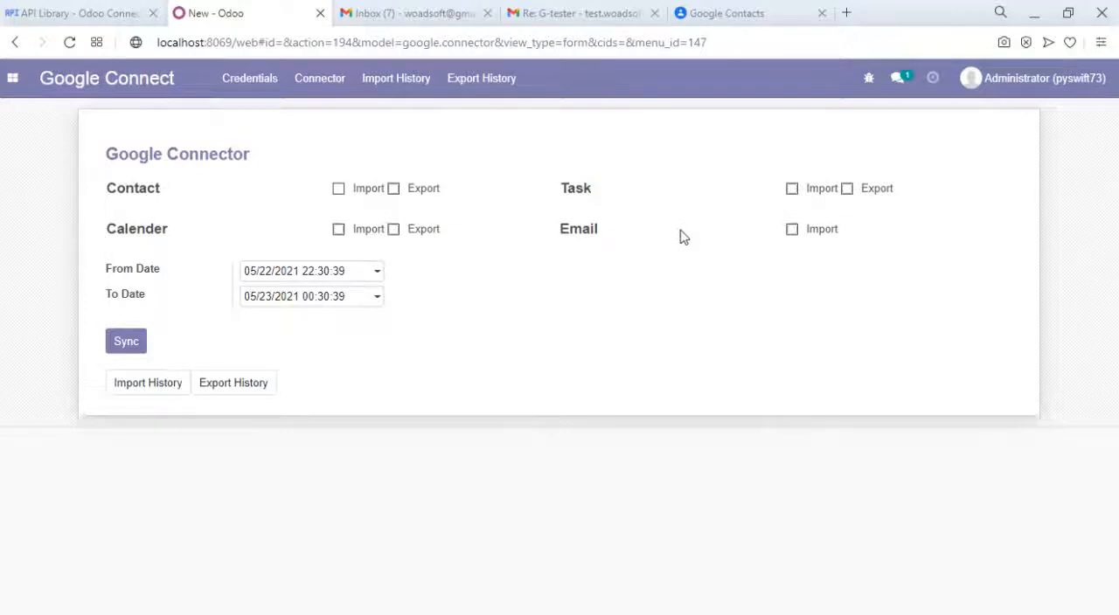
# - Schedule a To Do activity with the summary "odoo task testing" on the Administrator contact
pyautogui.click(14, 82)
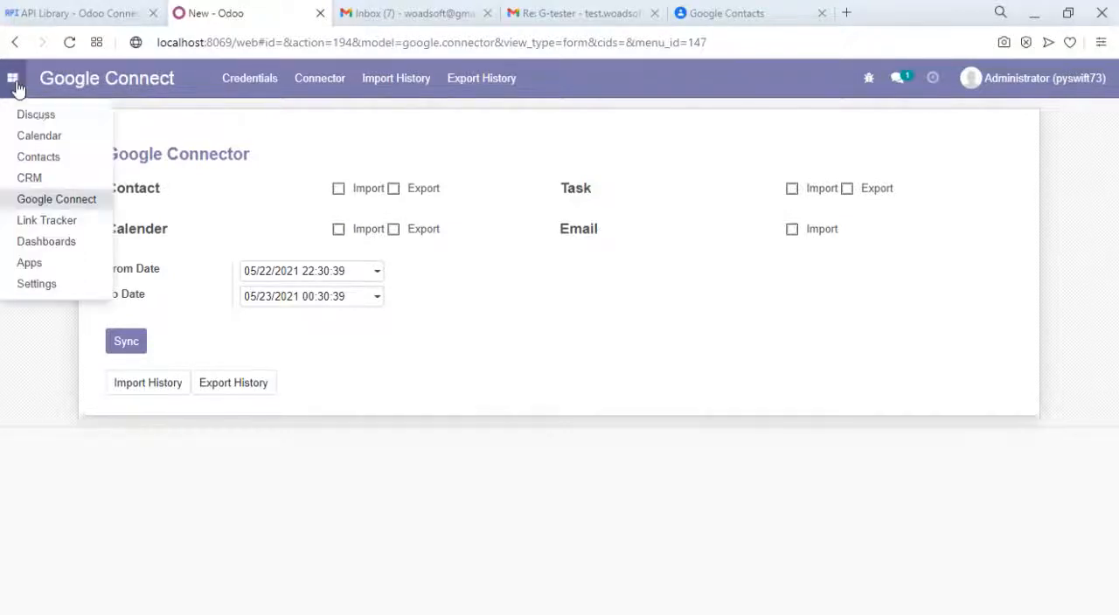
pyautogui.click(93, 192)
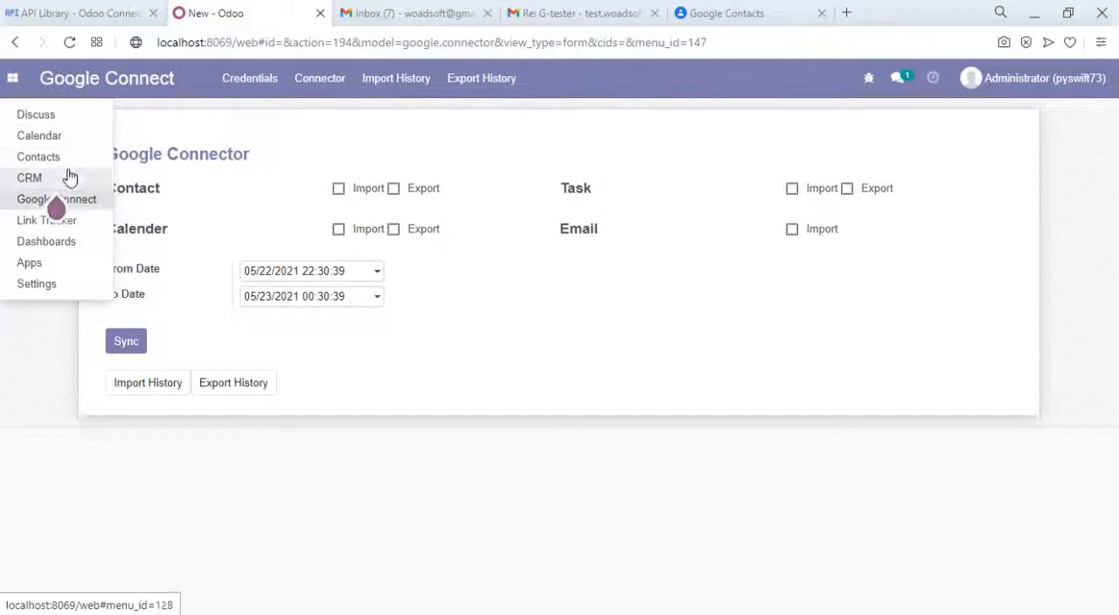
pyautogui.click(61, 161)
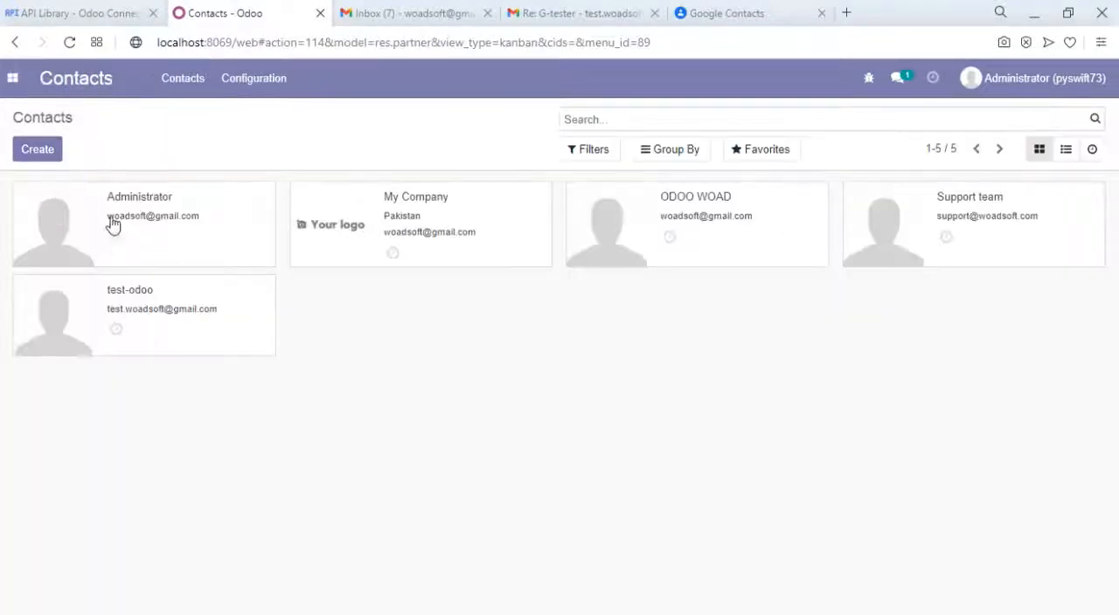
pyautogui.click(161, 225)
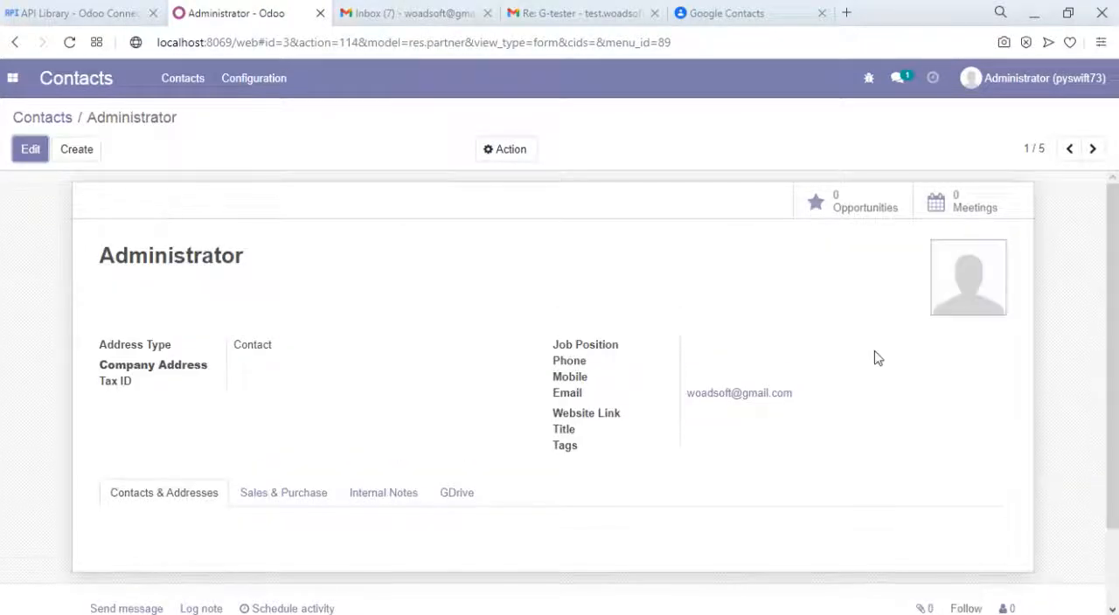
pyautogui.scroll(-2, 1116, 300)
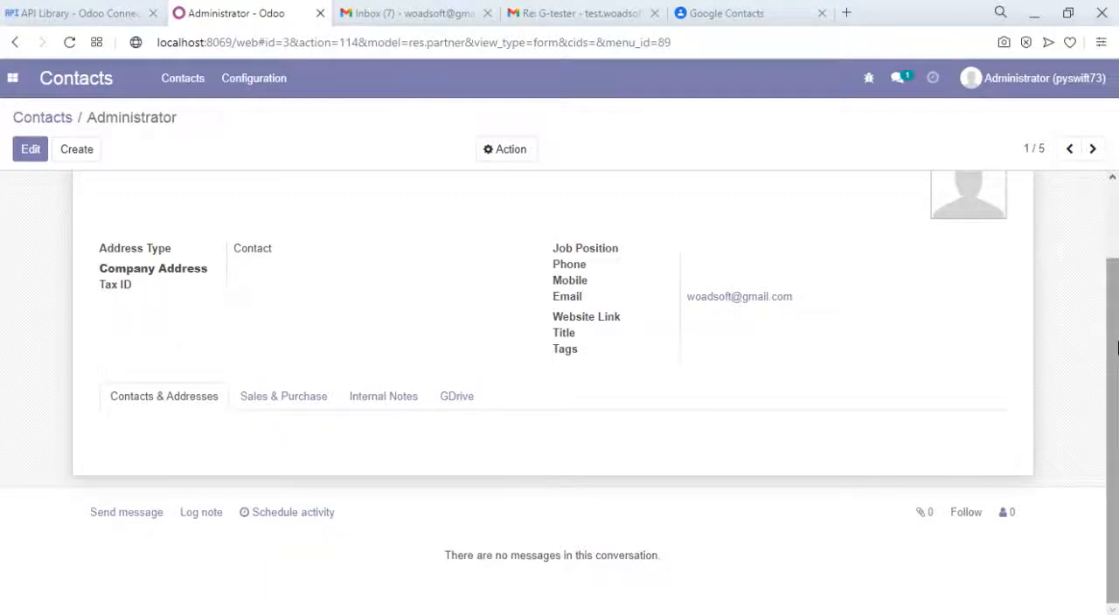
pyautogui.click(285, 511)
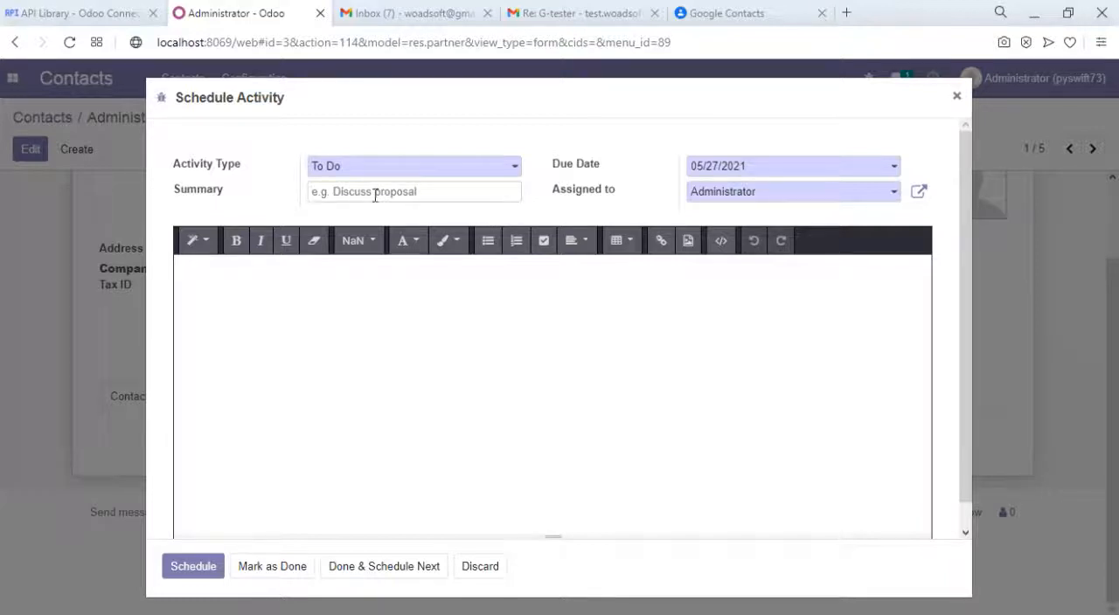
pyautogui.write('odoo task testing')
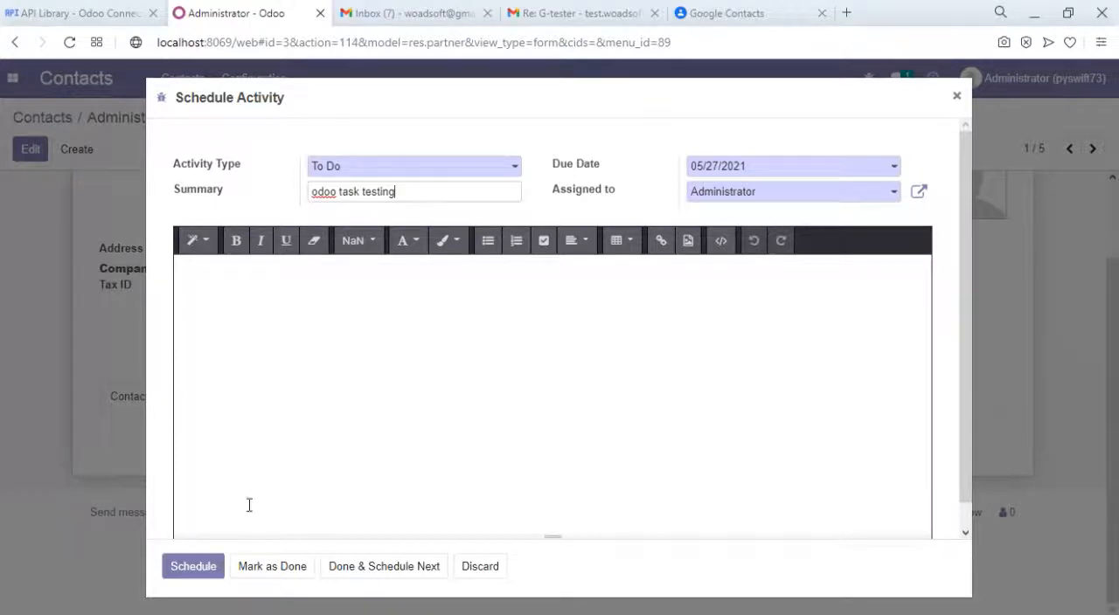
pyautogui.click(169, 568)
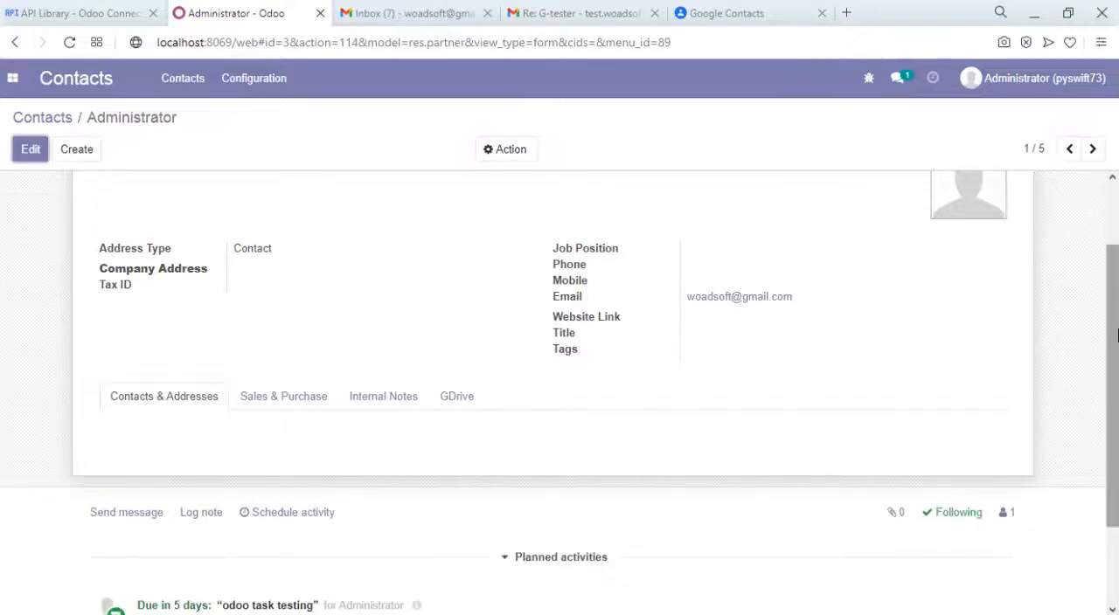
pyautogui.scroll(-2, 1117, 519)
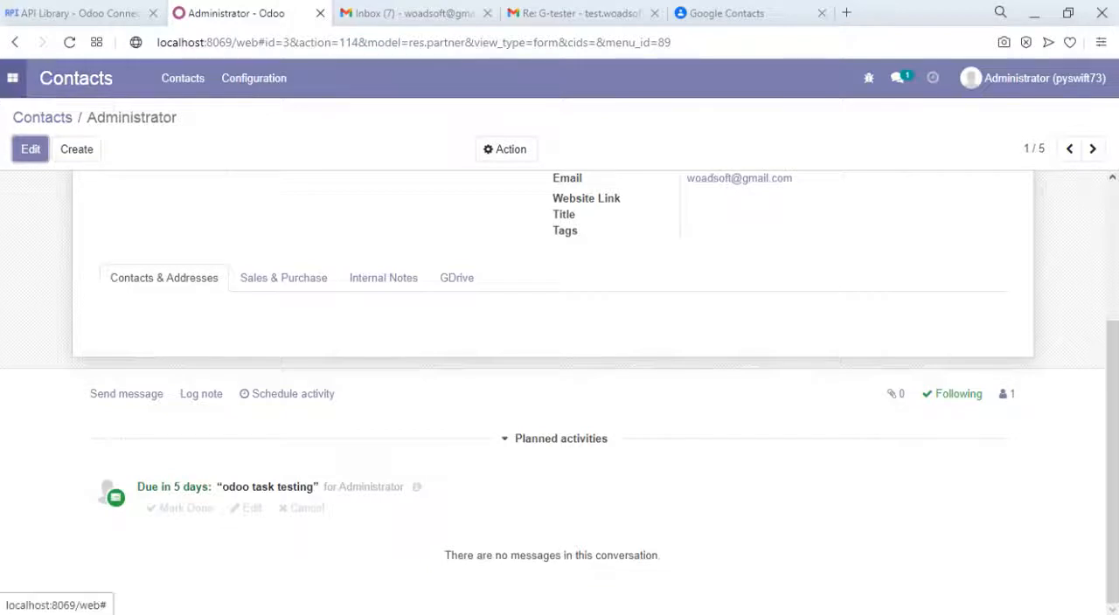
# - In the Google Connect connector, enable Export for Task and run the synchronization
pyautogui.click(13, 78)
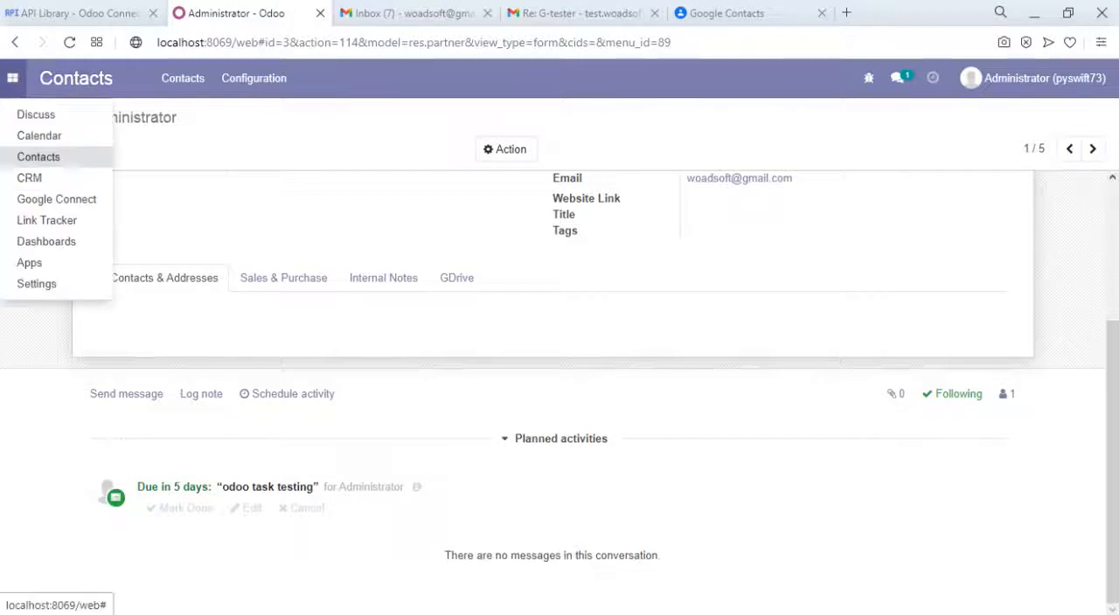
pyautogui.click(83, 202)
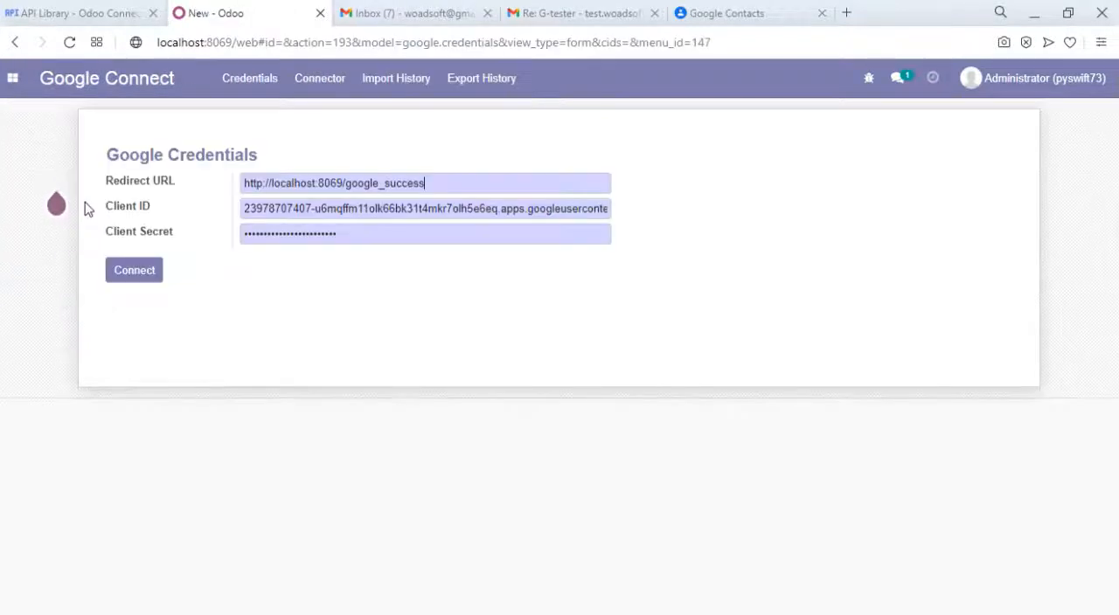
pyautogui.click(318, 80)
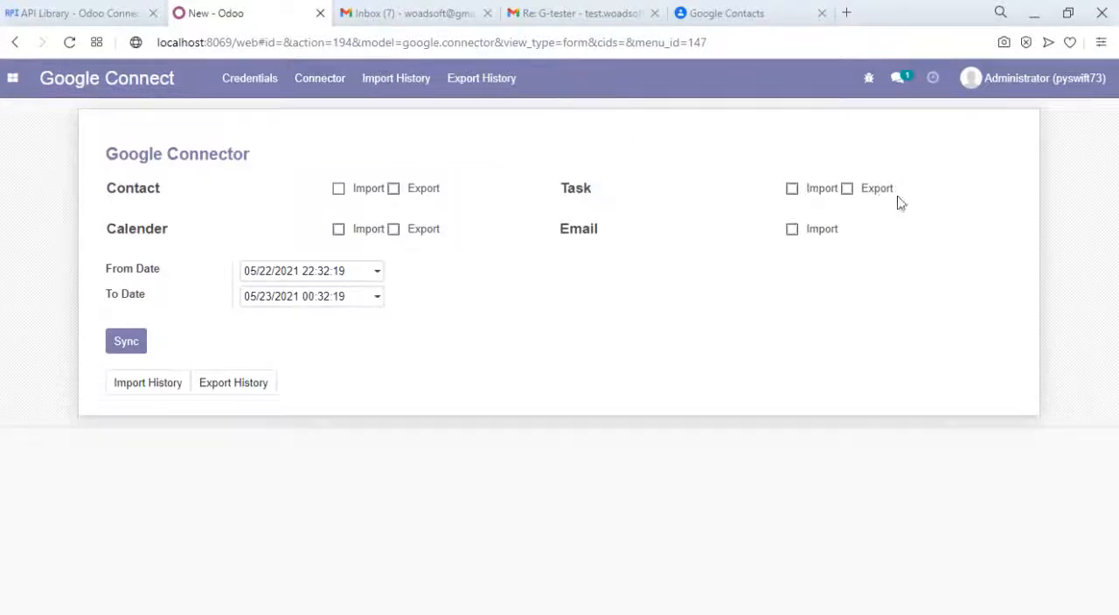
pyautogui.click(847, 188)
pyautogui.click(127, 342)
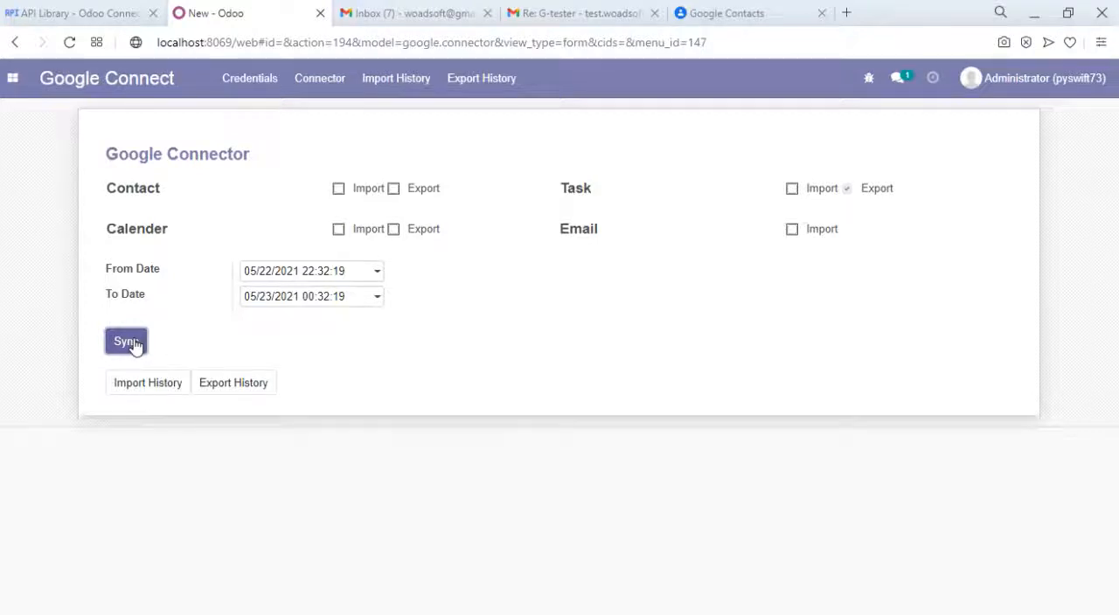
pyautogui.click(127, 341)
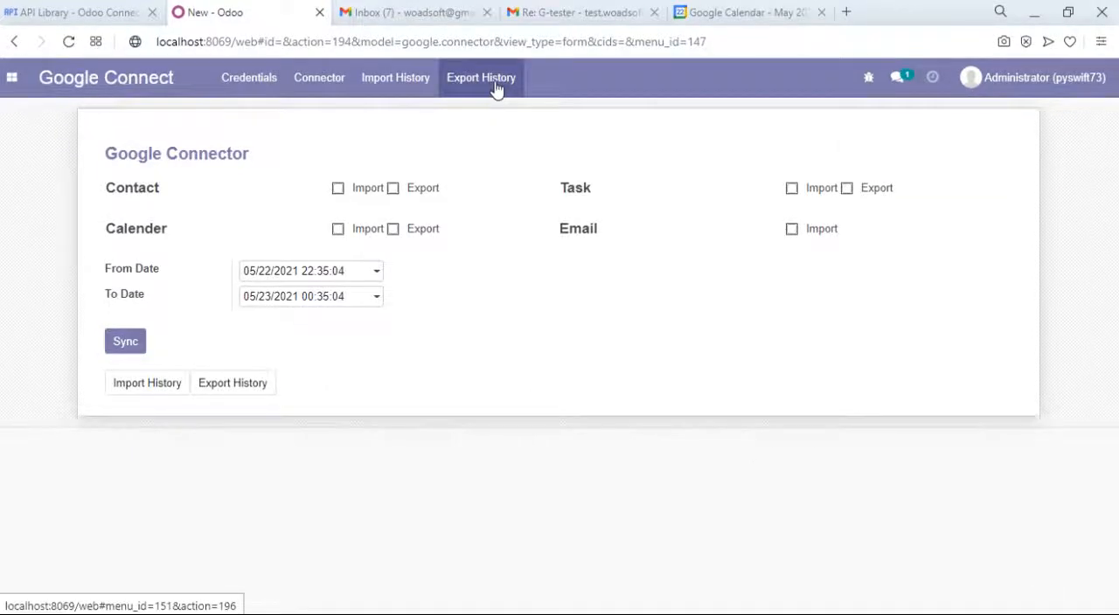
# - Check the Google export history, then switch to Google Calendar, dismiss its permission request and view the My Tasks list
pyautogui.click(495, 87)
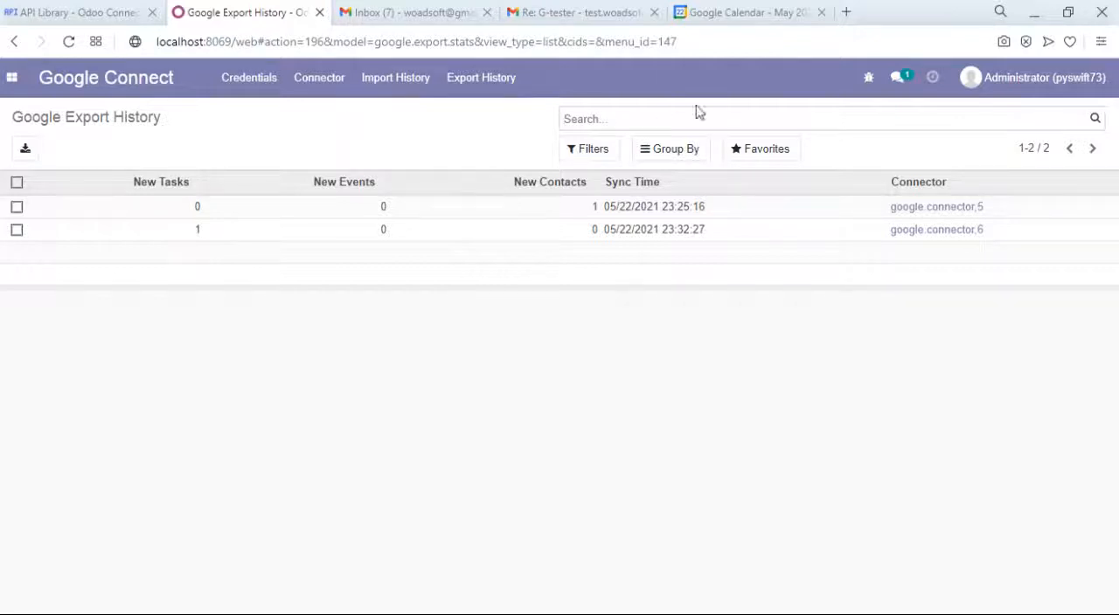
pyautogui.click(745, 11)
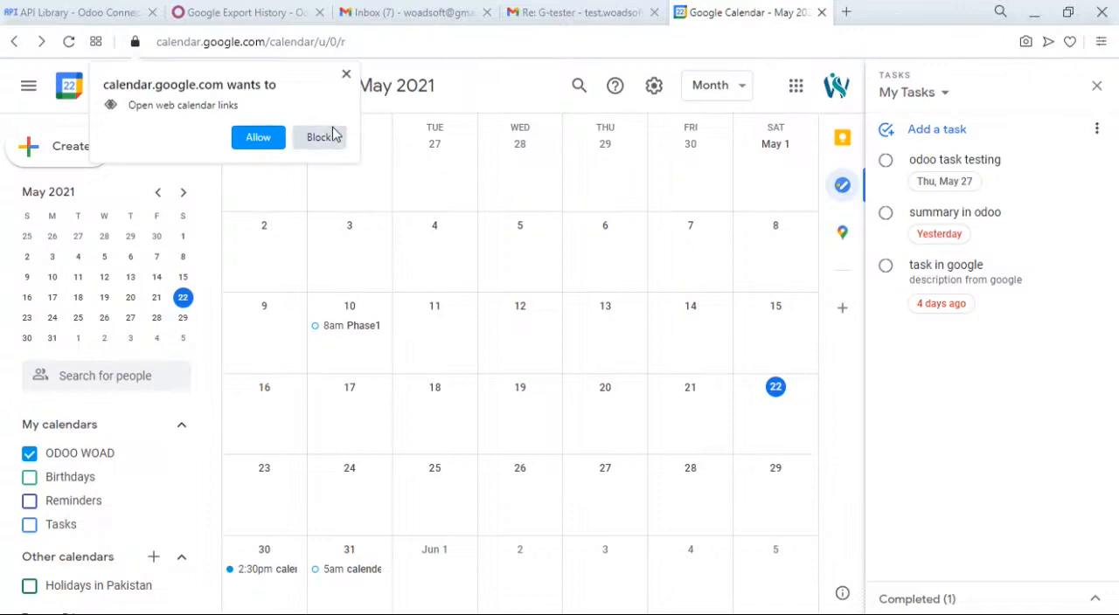
pyautogui.click(346, 77)
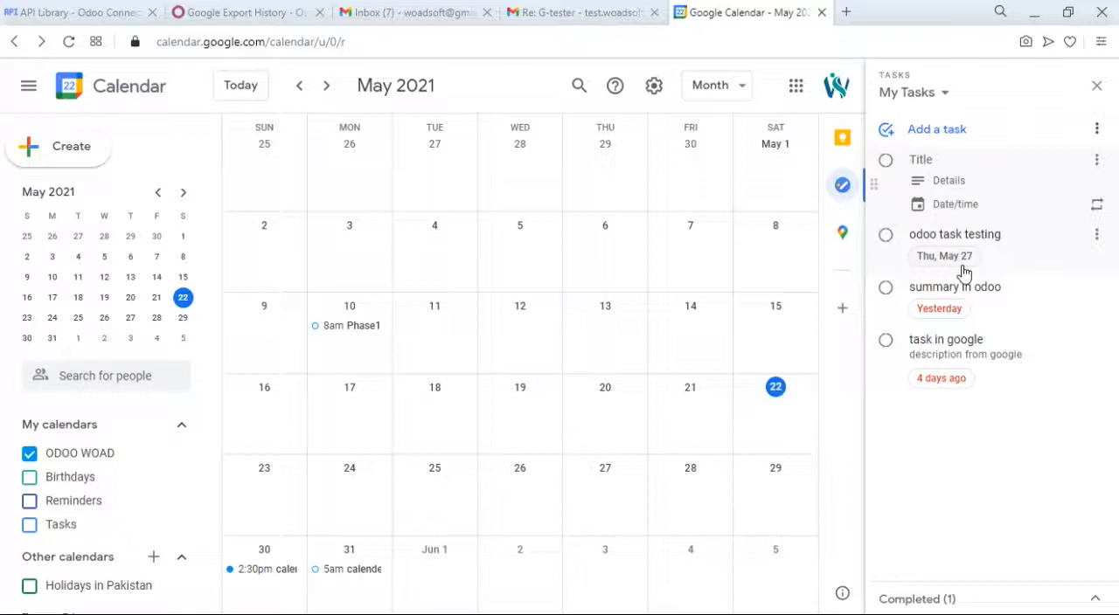
# - Add a Google task titled "import testing in odoo" to My Tasks and set its date to May 30, 2021
pyautogui.write('import testing in odoo')
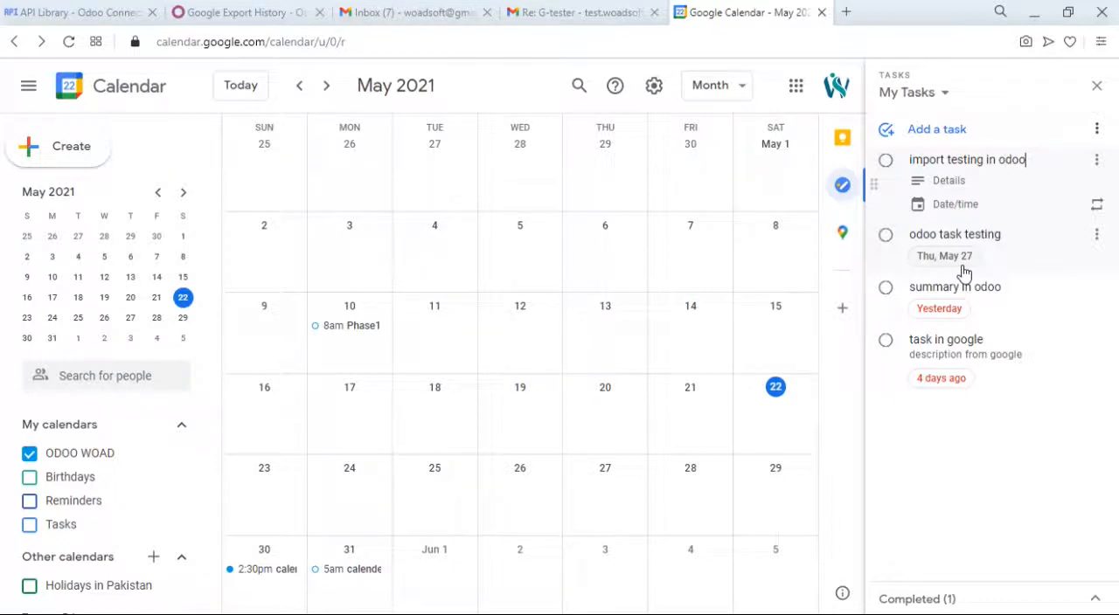
pyautogui.click(954, 204)
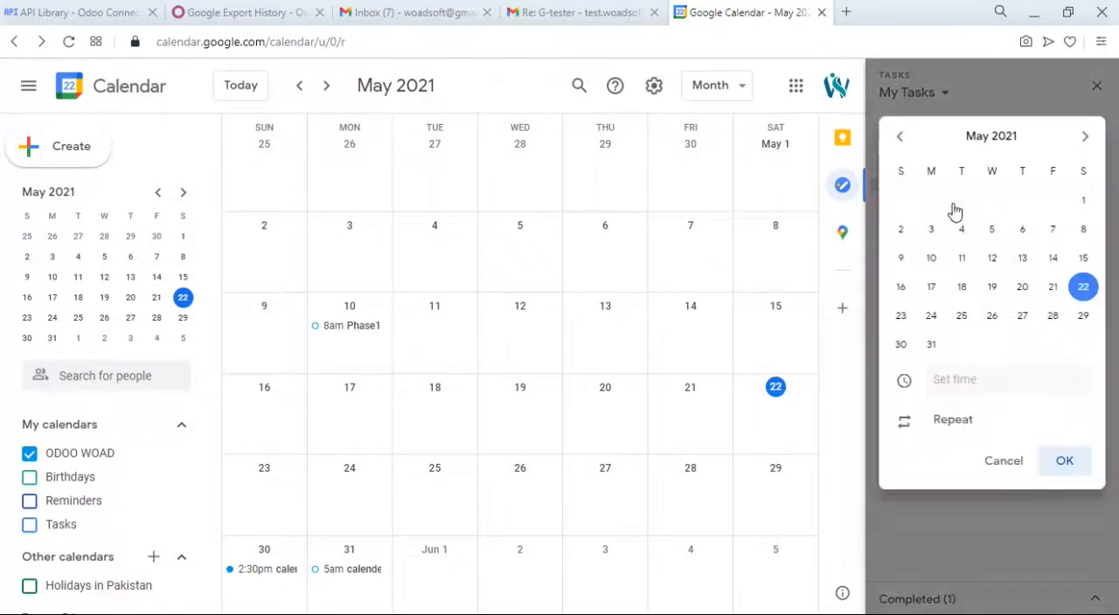
pyautogui.click(901, 346)
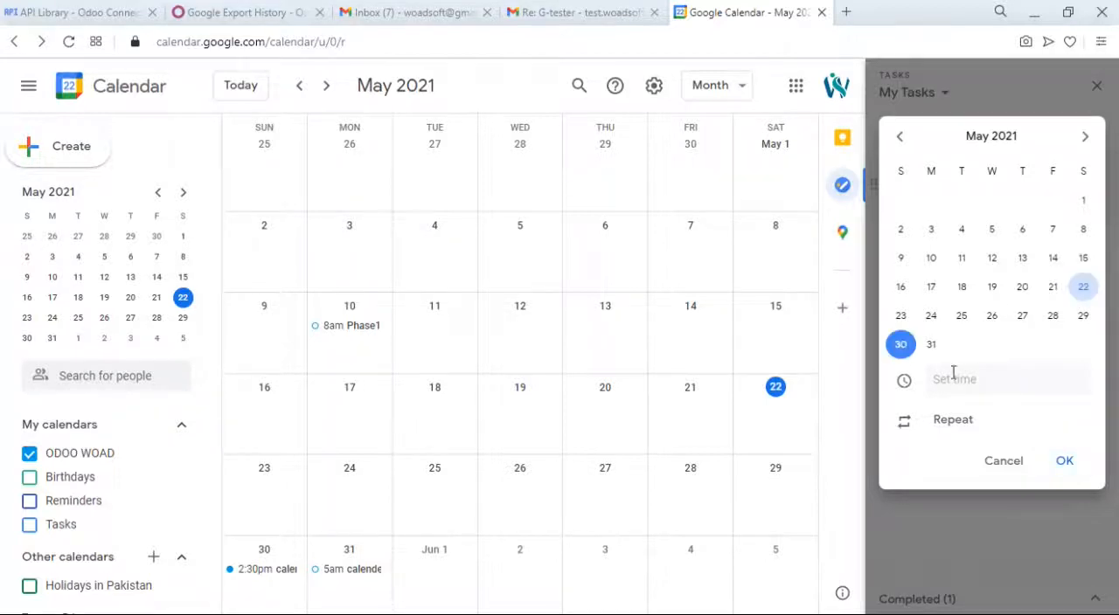
pyautogui.click(1066, 463)
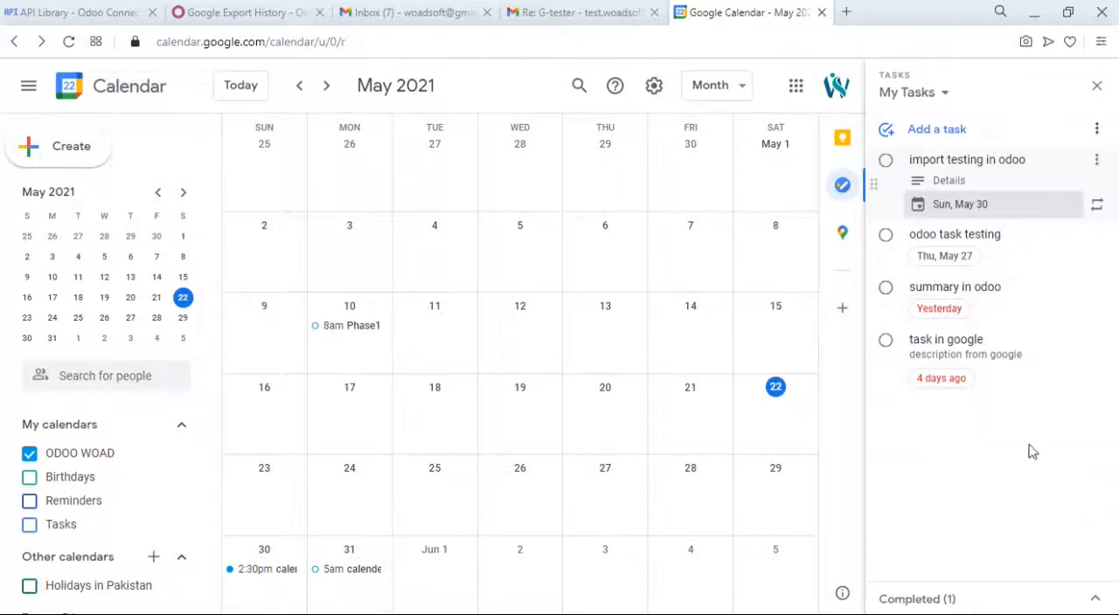
pyautogui.click(1017, 520)
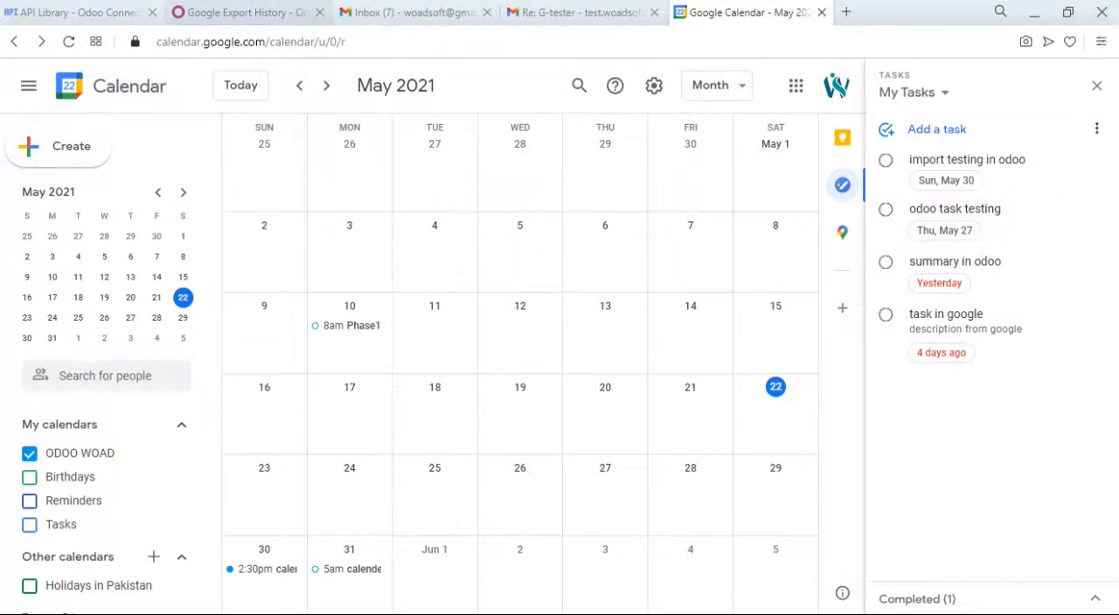
# - Switch back to Odoo, enable Import for Task in the Google Connect connector and run the synchronization
pyautogui.click(245, 12)
pyautogui.click(320, 77)
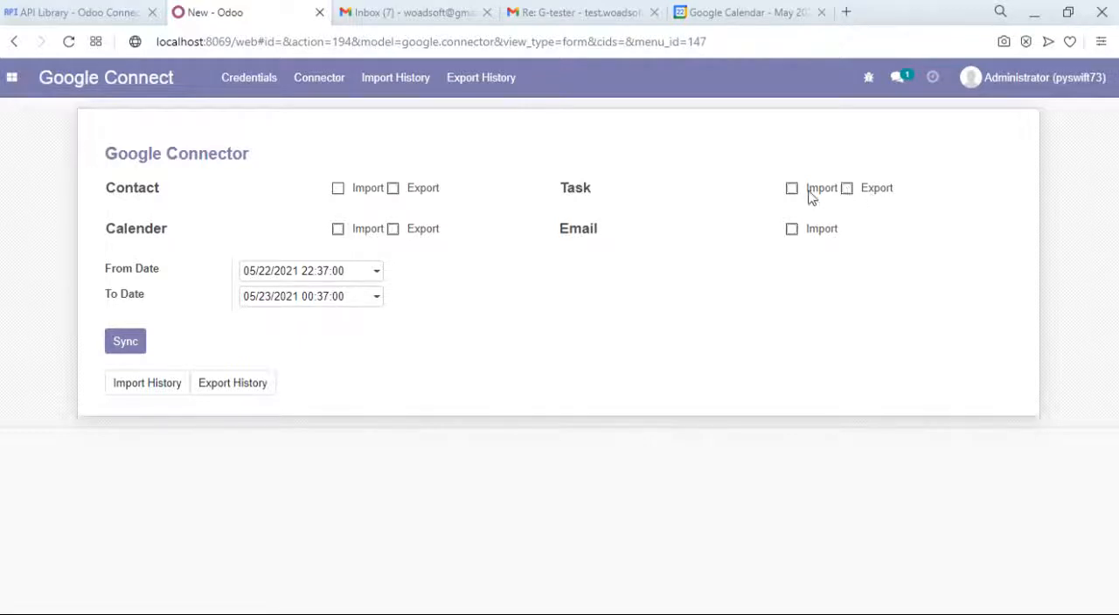
pyautogui.click(324, 273)
pyautogui.click(532, 329)
pyautogui.click(122, 346)
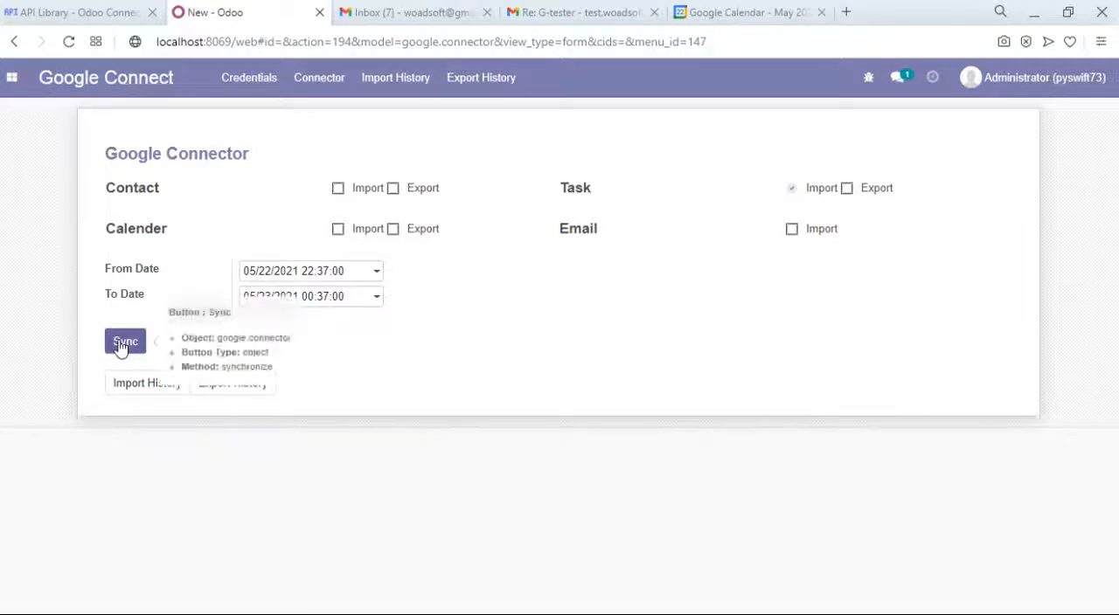
pyautogui.click(124, 342)
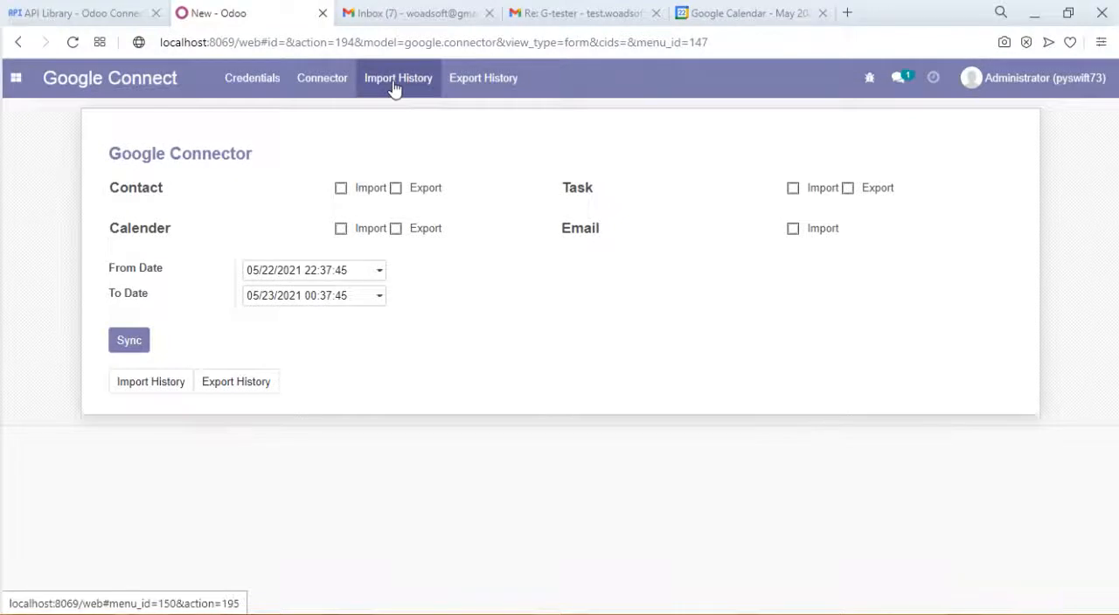
# - Check the Google import history, then open the Administrator contact and review its planned activities
pyautogui.click(392, 84)
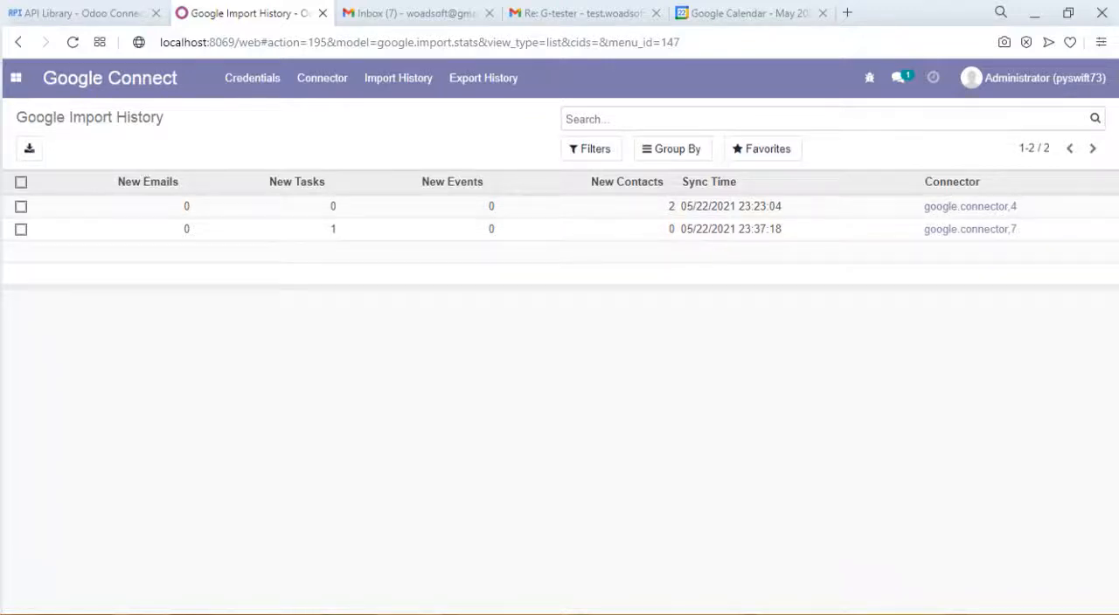
pyautogui.click(24, 79)
pyautogui.click(60, 200)
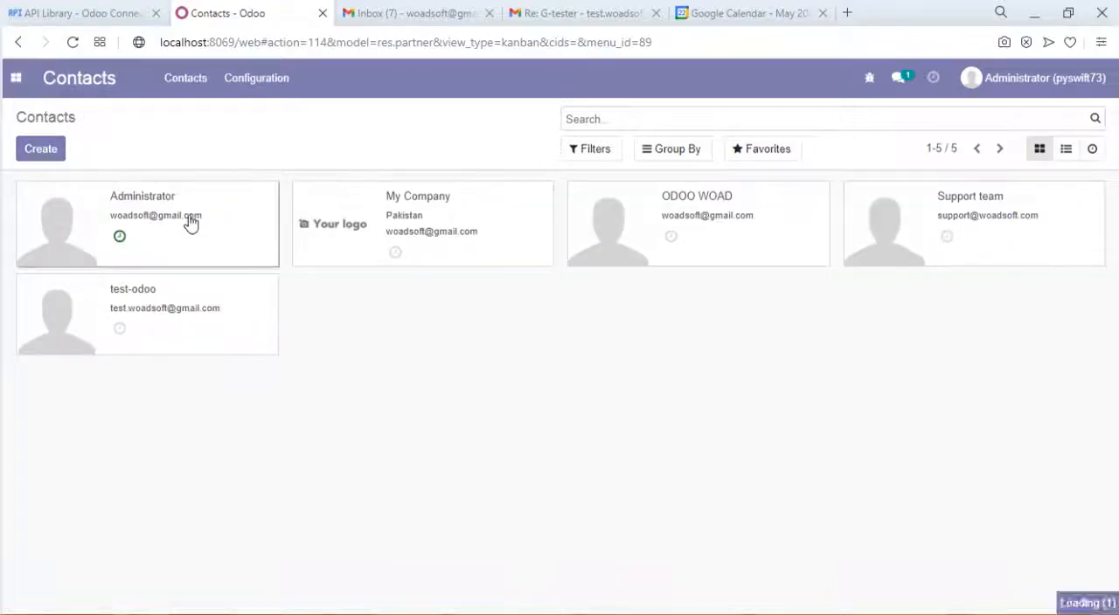
pyautogui.click(238, 233)
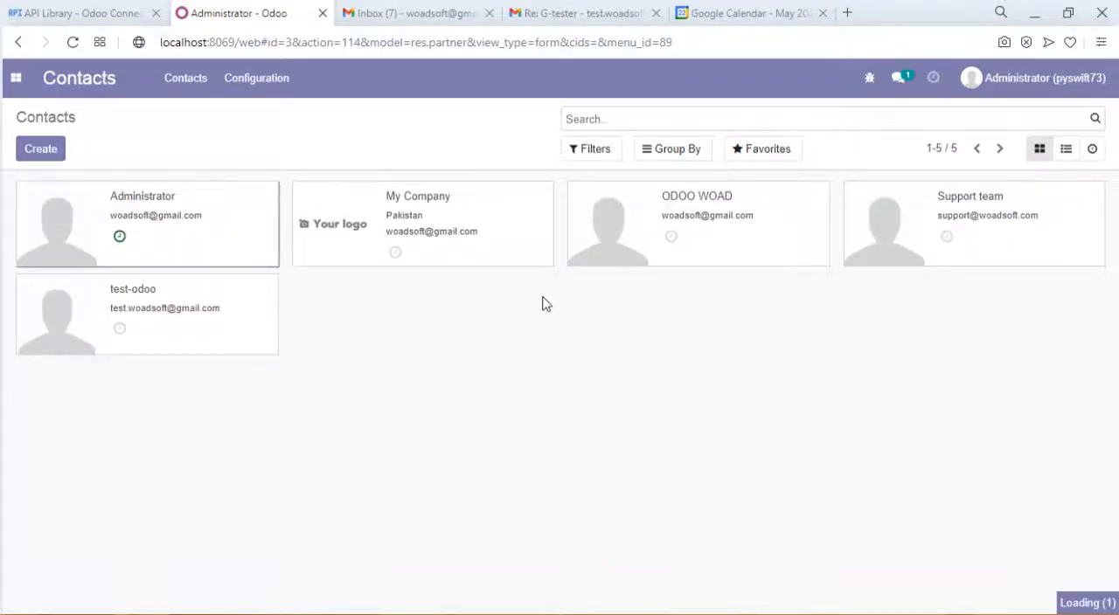
pyautogui.moveTo(1113, 418); pyautogui.dragTo(1116, 577)
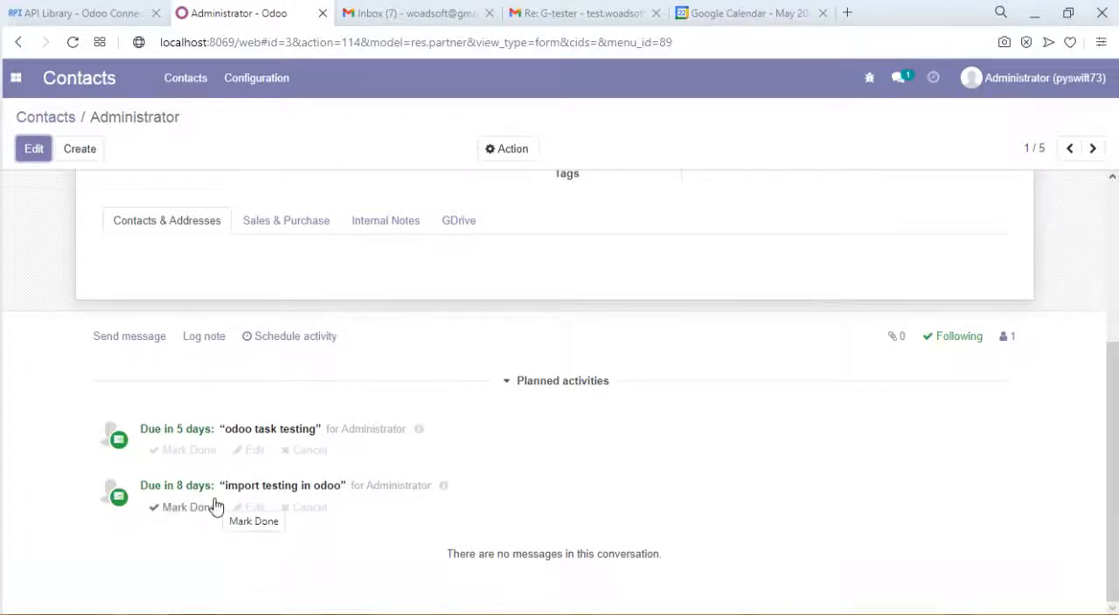
# - Return to the Google Connect connector form to view its Calender import and export options
pyautogui.click(14, 83)
pyautogui.click(59, 201)
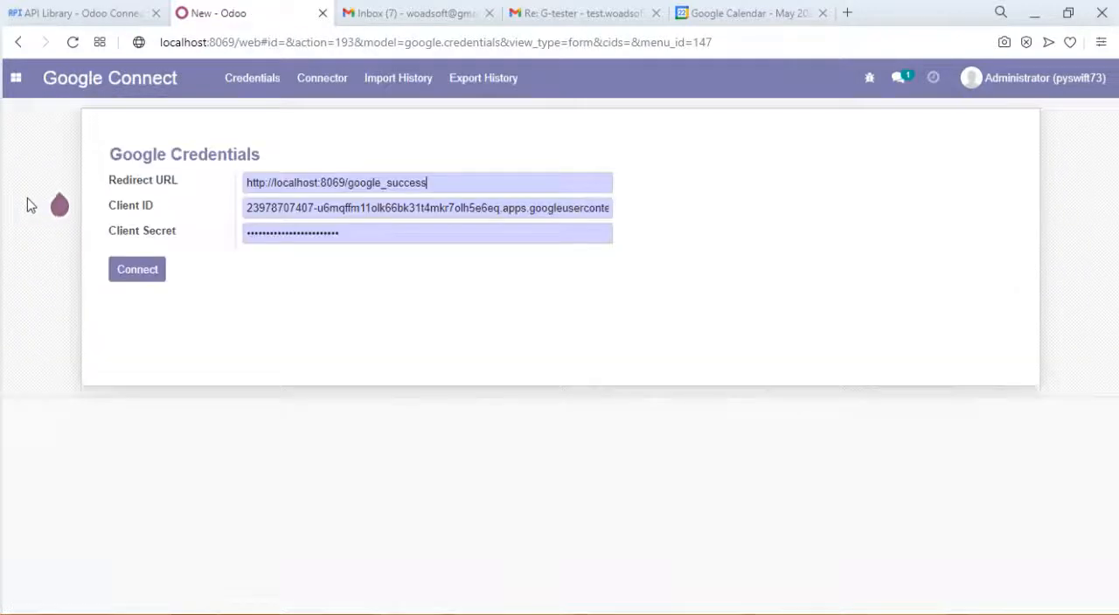
pyautogui.click(336, 78)
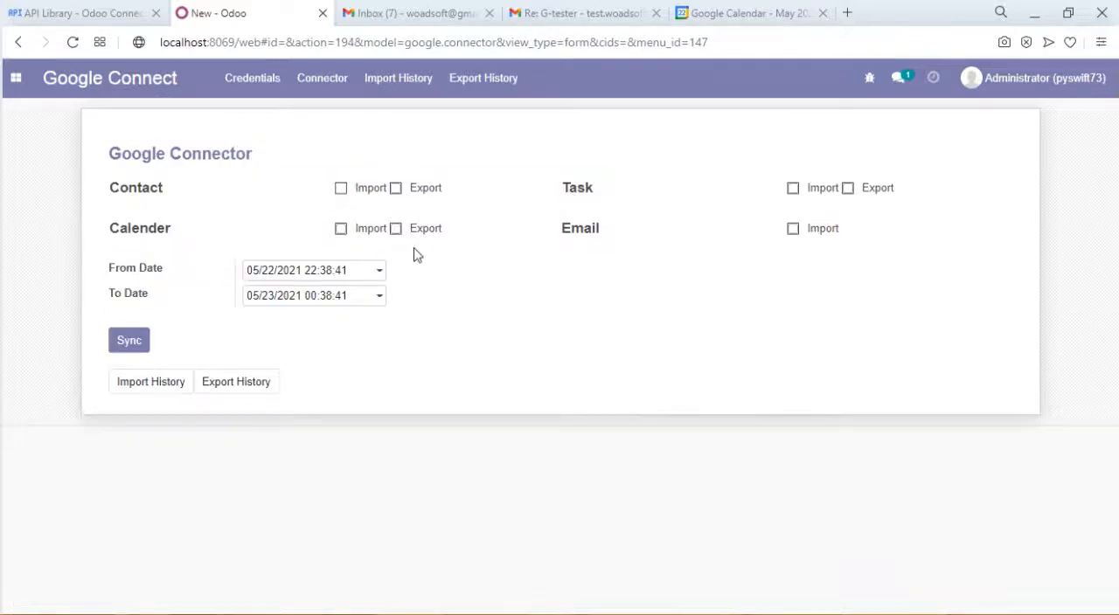
# - In the Odoo Calendar's month view, create a meeting on May 26, 2021 with the summary "odoo event import"
pyautogui.click(17, 81)
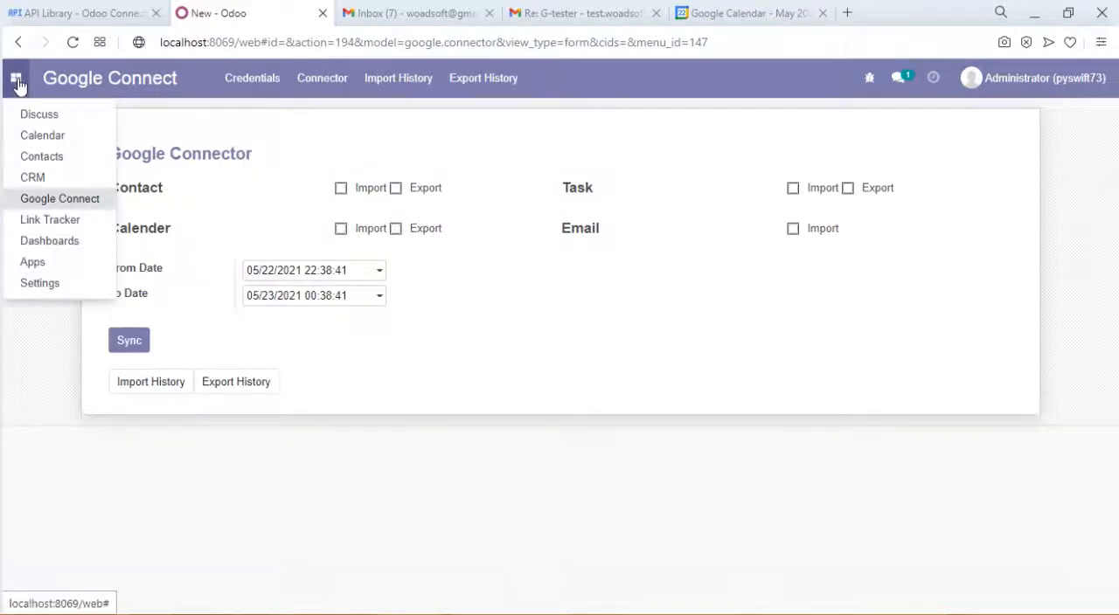
pyautogui.click(67, 140)
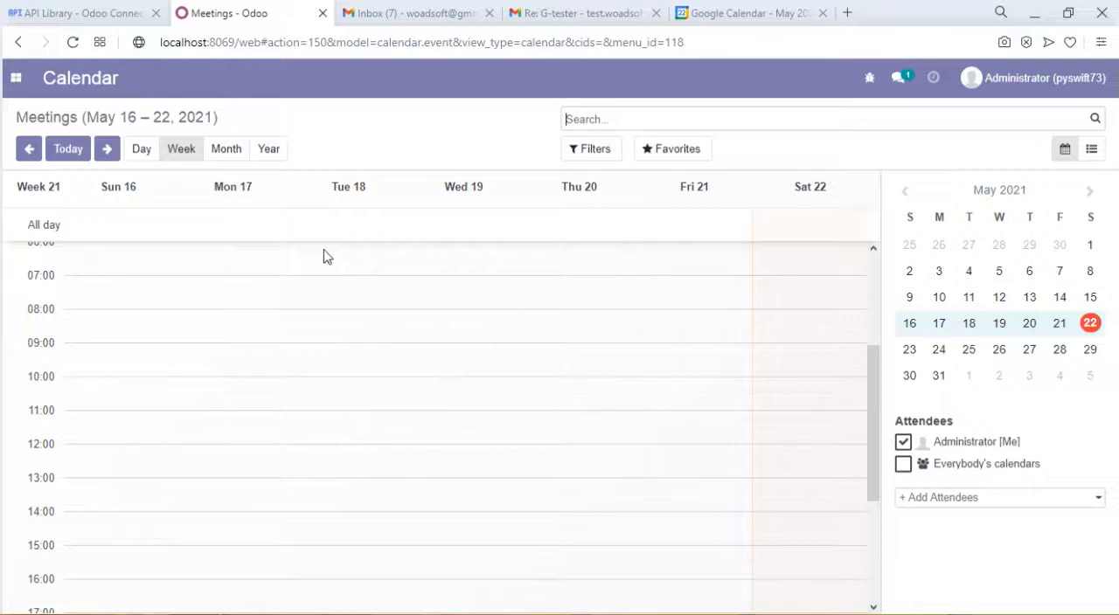
pyautogui.click(226, 150)
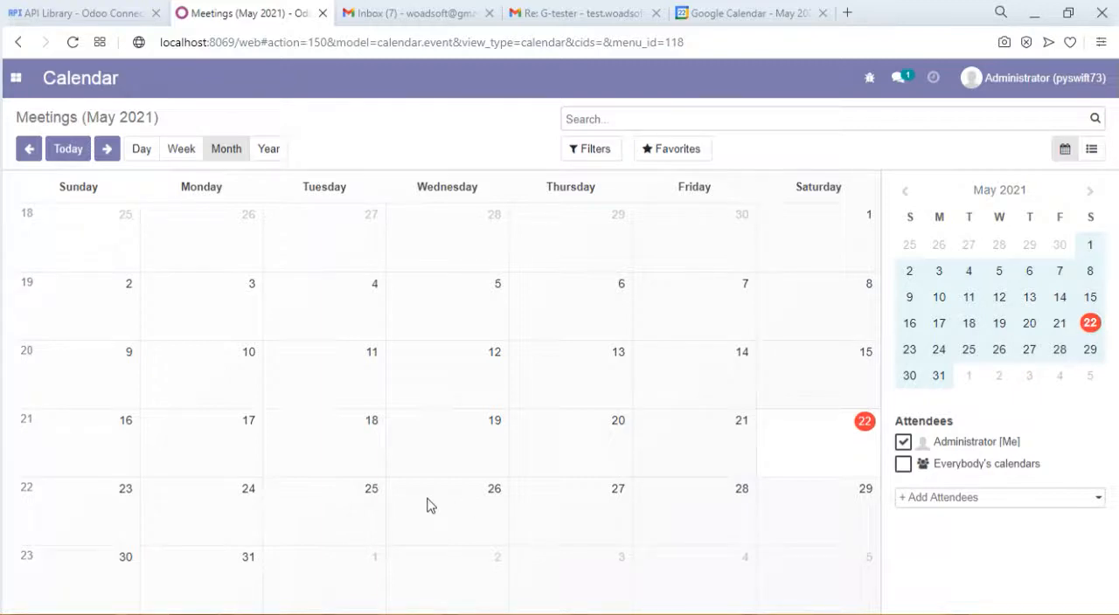
pyautogui.click(475, 499)
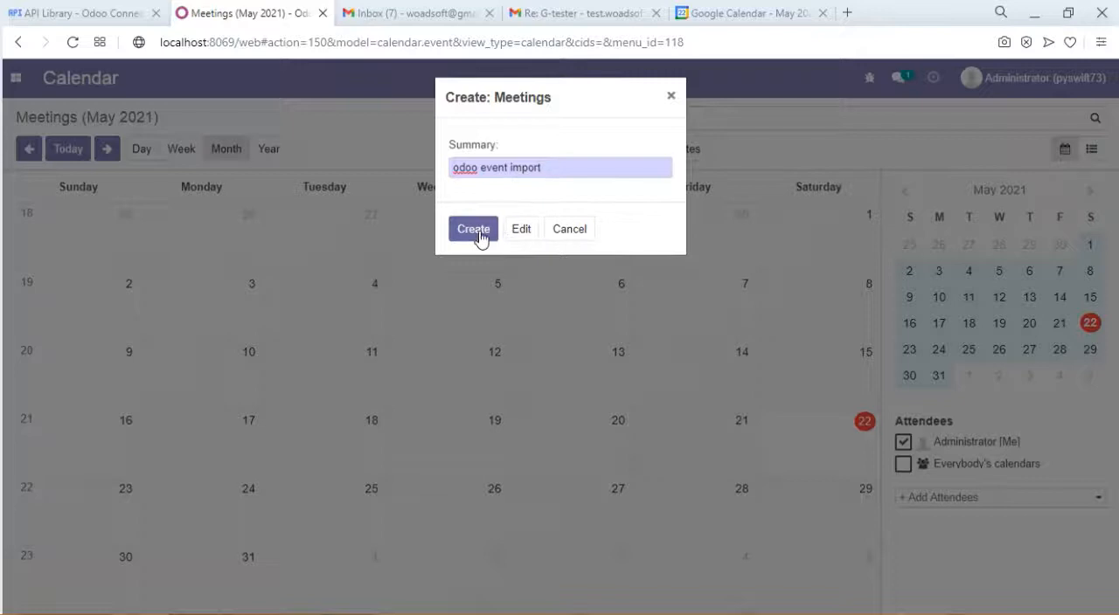
pyautogui.click(480, 239)
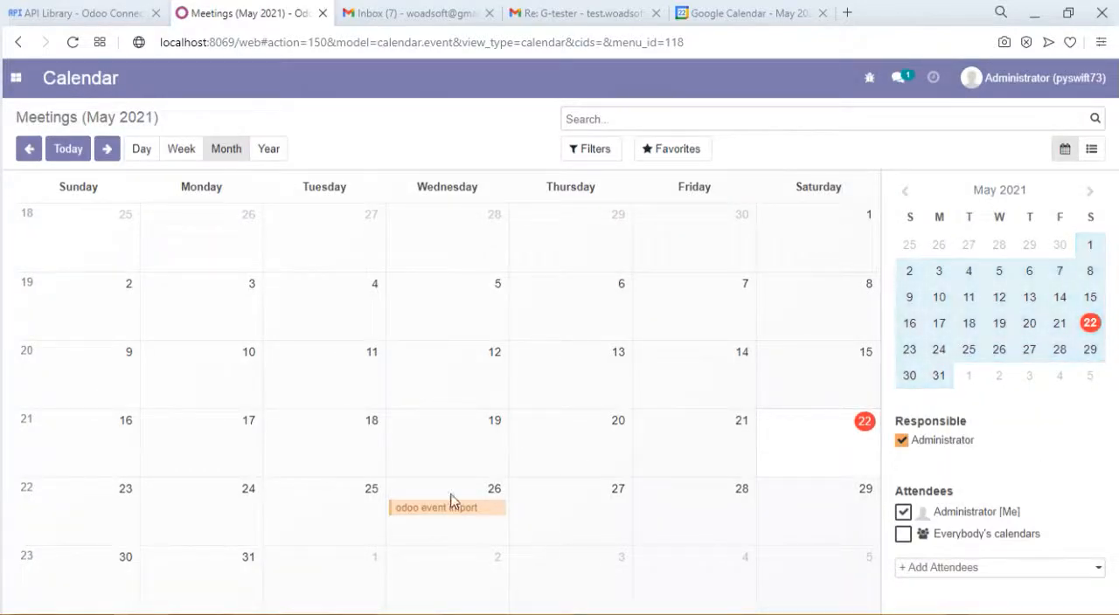
# - Add Support team as an attendee of the "odoo event import" meeting, save it and check the meeting details
pyautogui.click(483, 510)
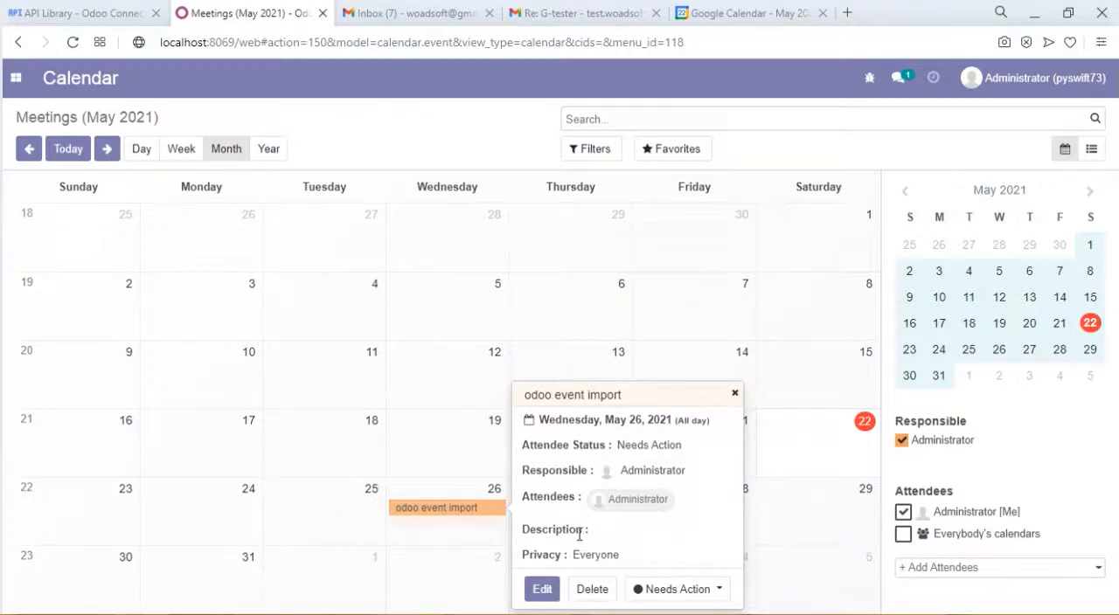
pyautogui.click(542, 590)
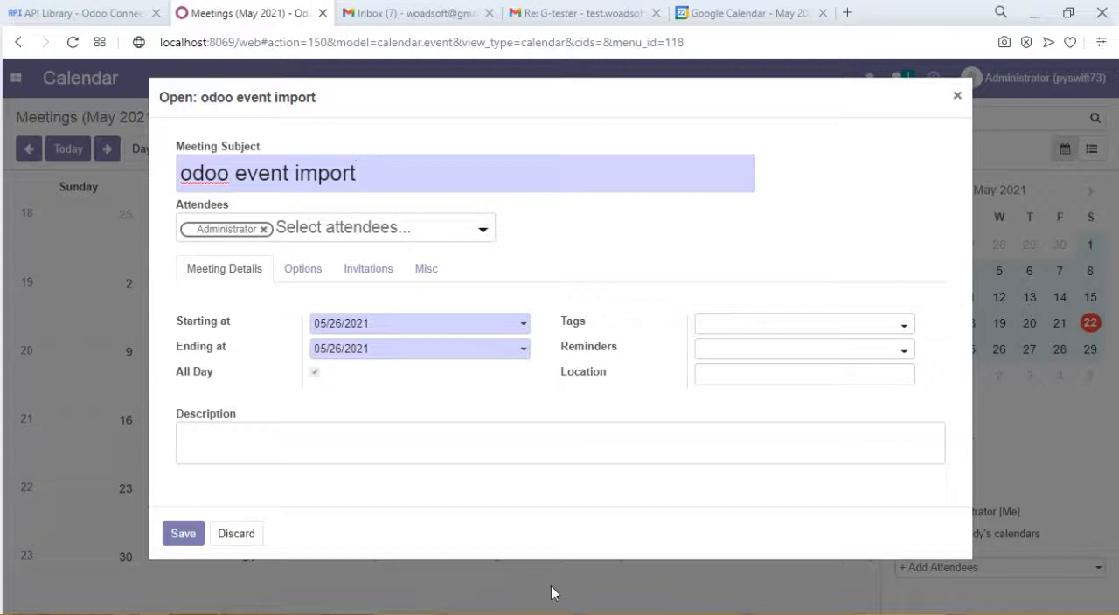
pyautogui.click(350, 239)
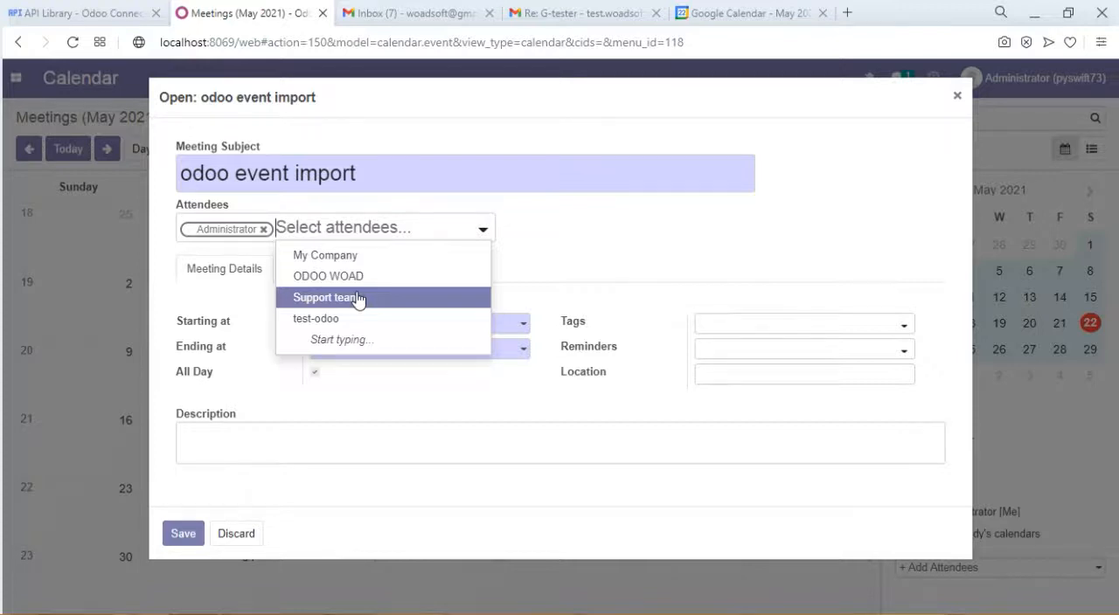
pyautogui.click(358, 299)
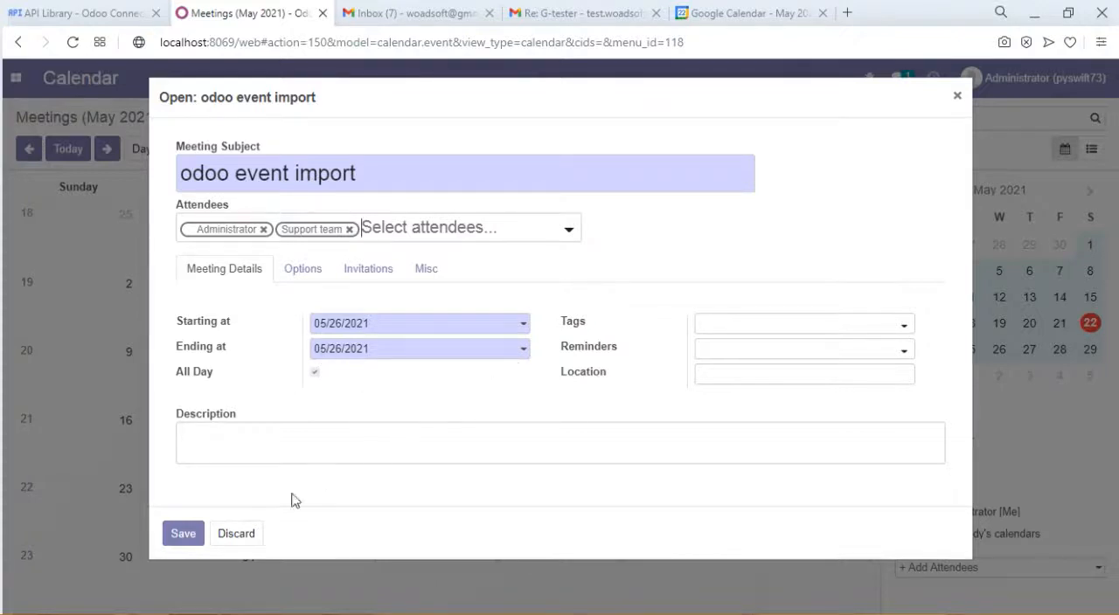
pyautogui.click(183, 535)
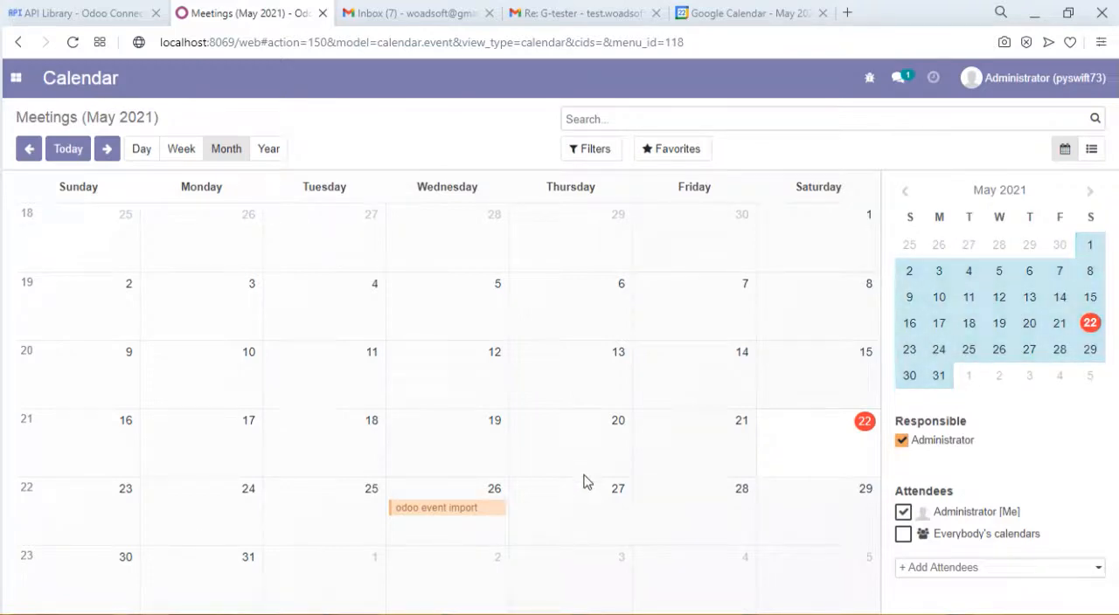
pyautogui.click(421, 510)
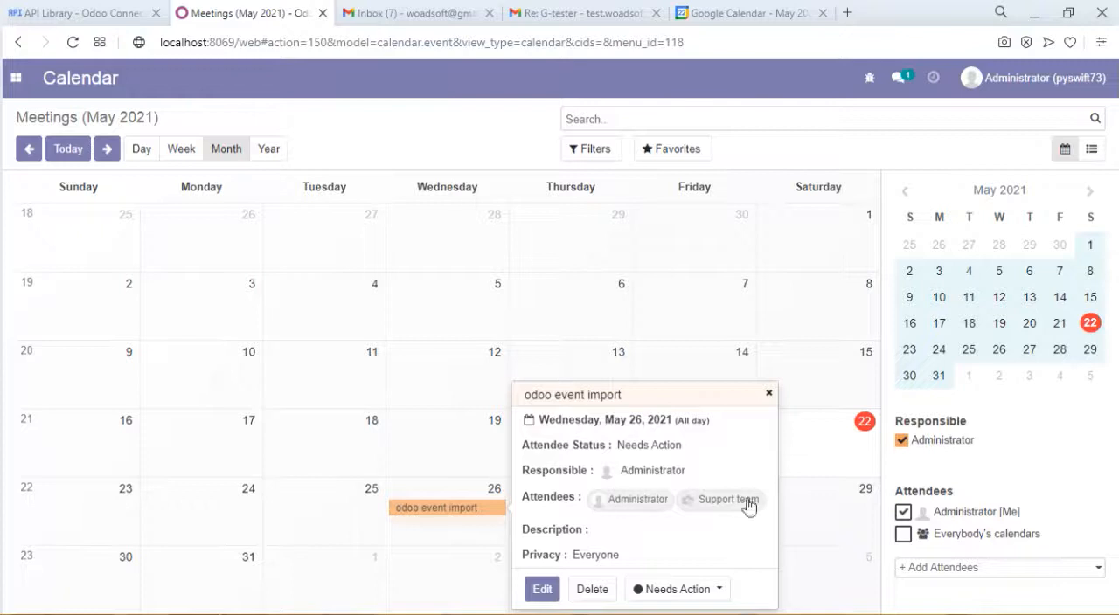
pyautogui.click(769, 393)
# - In the Google Connect connector, enable Export for Calender and run the synchronization
pyautogui.click(15, 78)
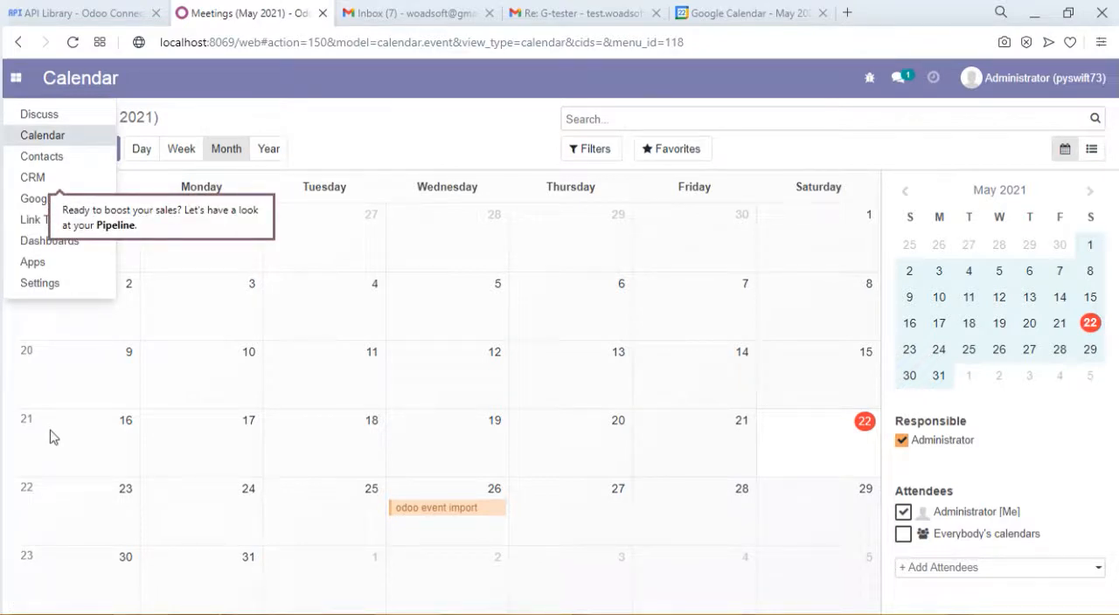
pyautogui.click(26, 201)
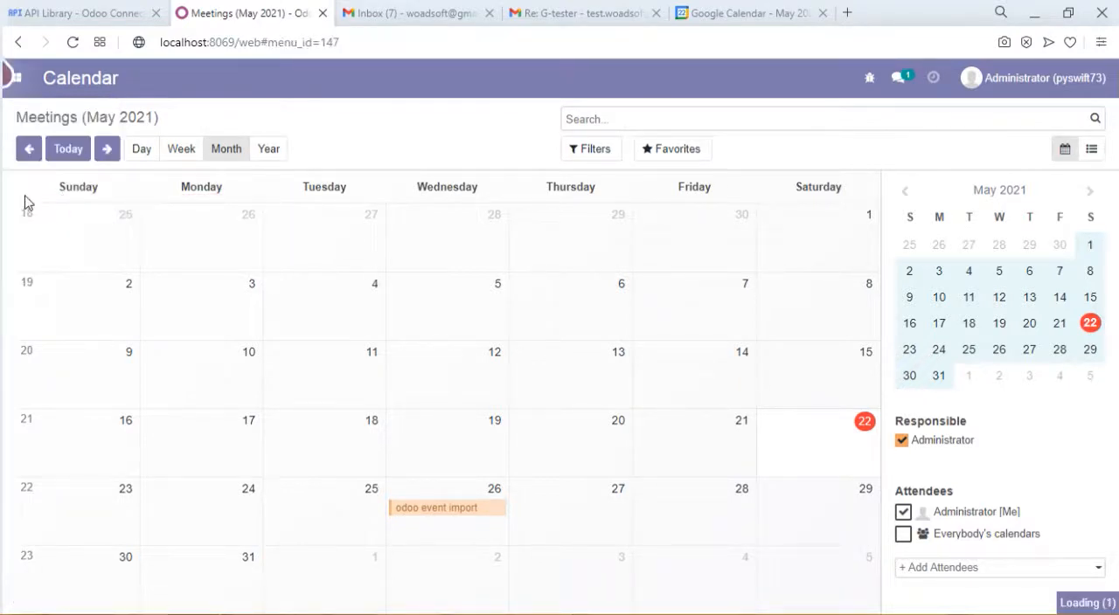
pyautogui.click(312, 102)
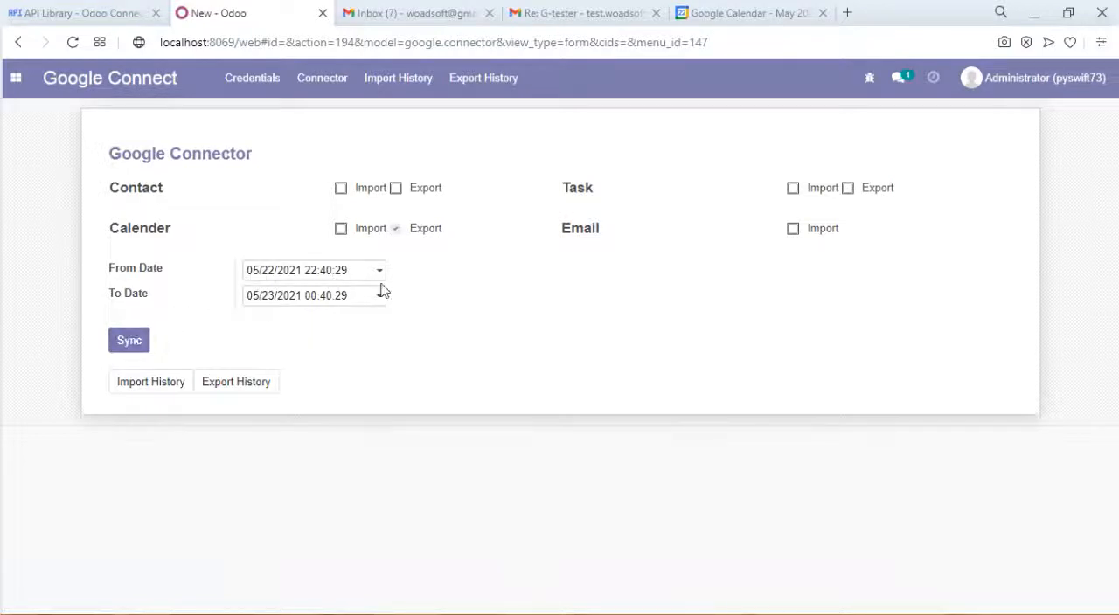
pyautogui.click(131, 343)
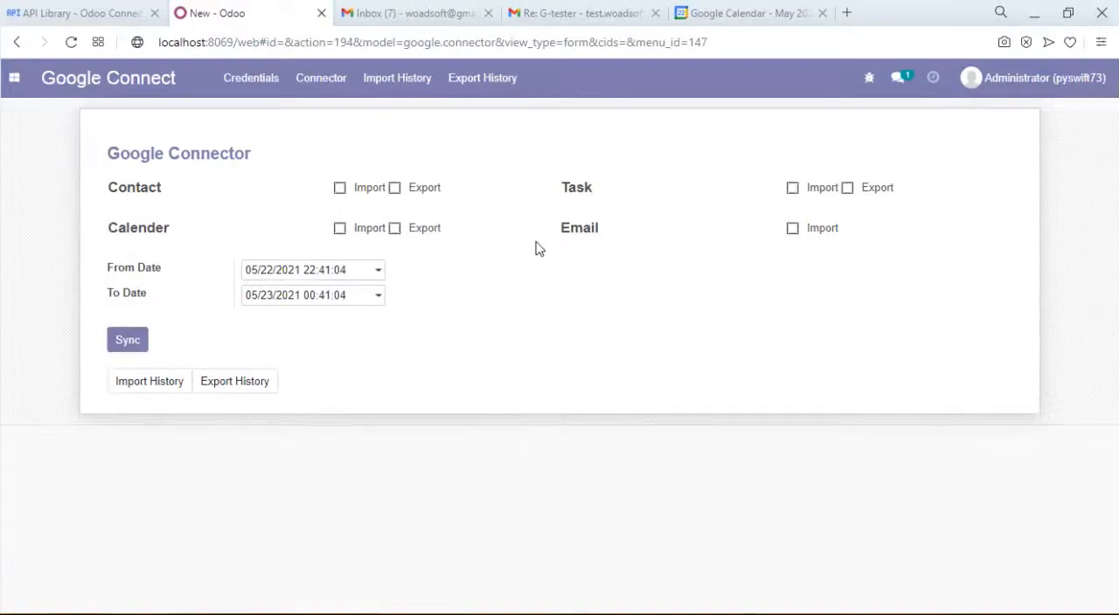
# - Check the Google export history, then switch to Google Calendar and view the details of the "odoo event import" event on May 26
pyautogui.click(481, 94)
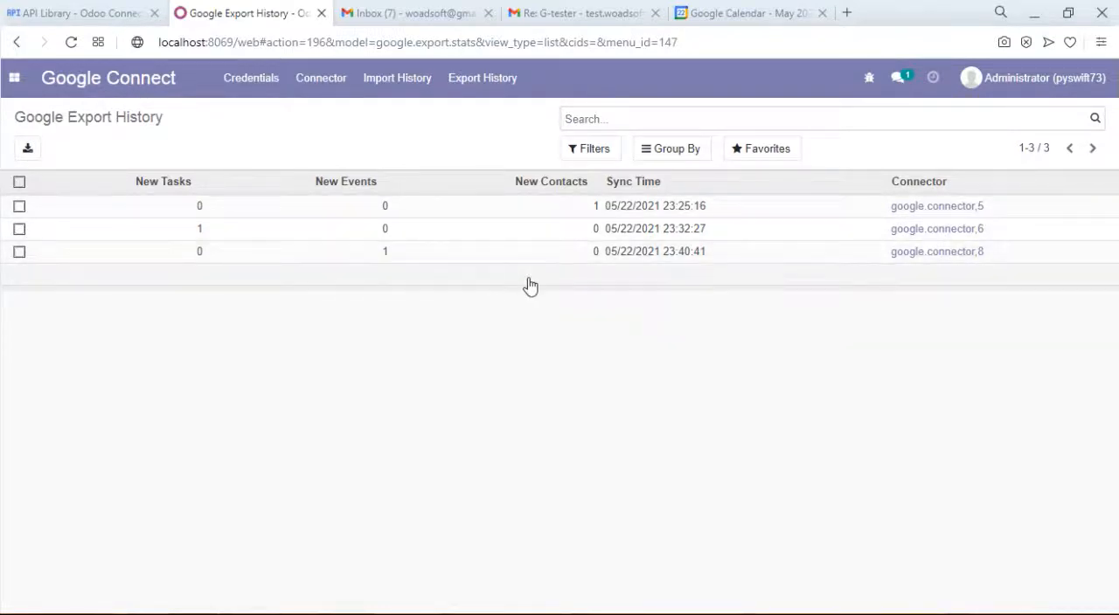
pyautogui.click(757, 12)
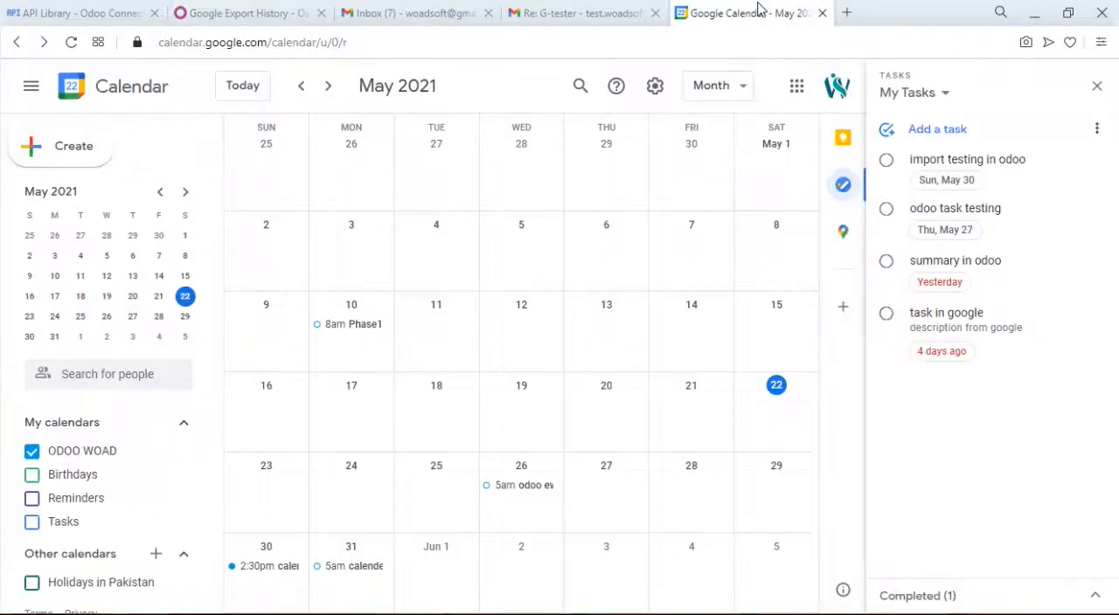
pyautogui.click(528, 495)
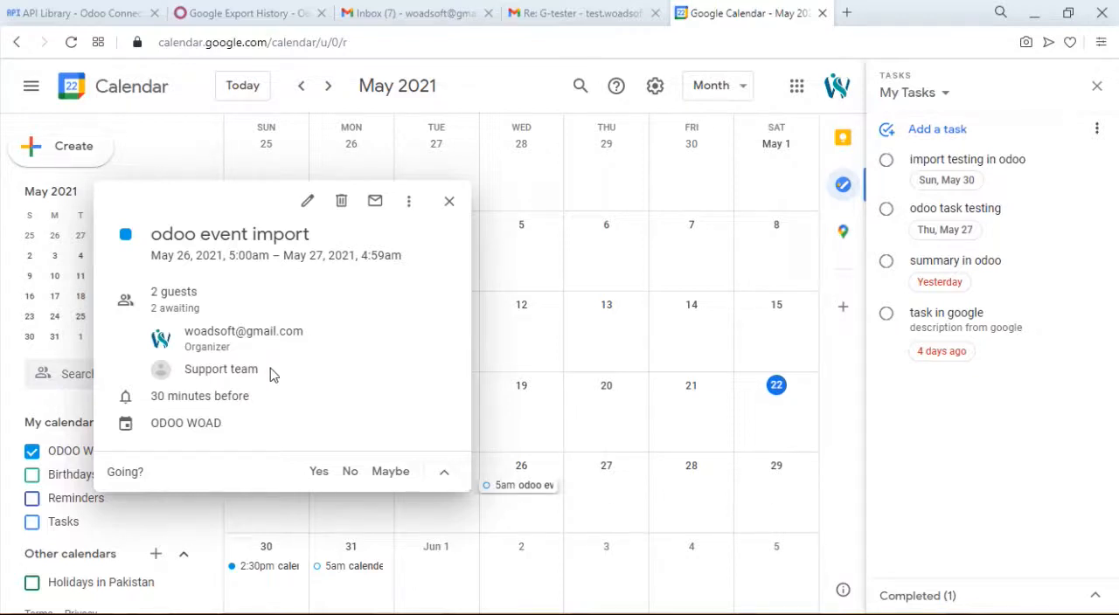
pyautogui.click(449, 203)
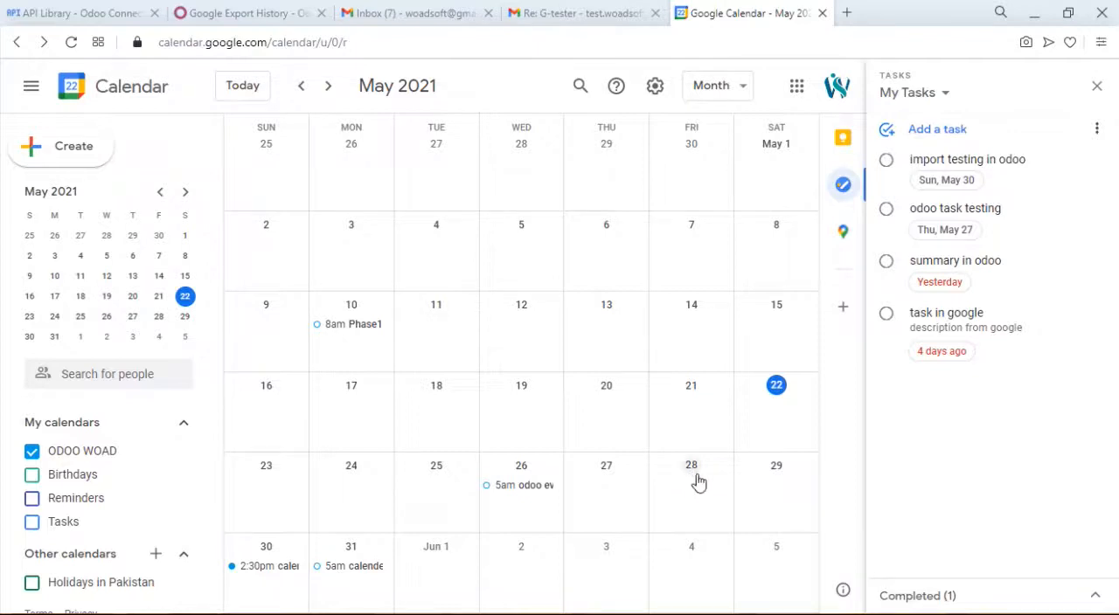
# - Start a Google Calendar event on May 28, 2021 from 2:30pm to 3:30pm with the title "export calendar testing"
pyautogui.click(697, 477)
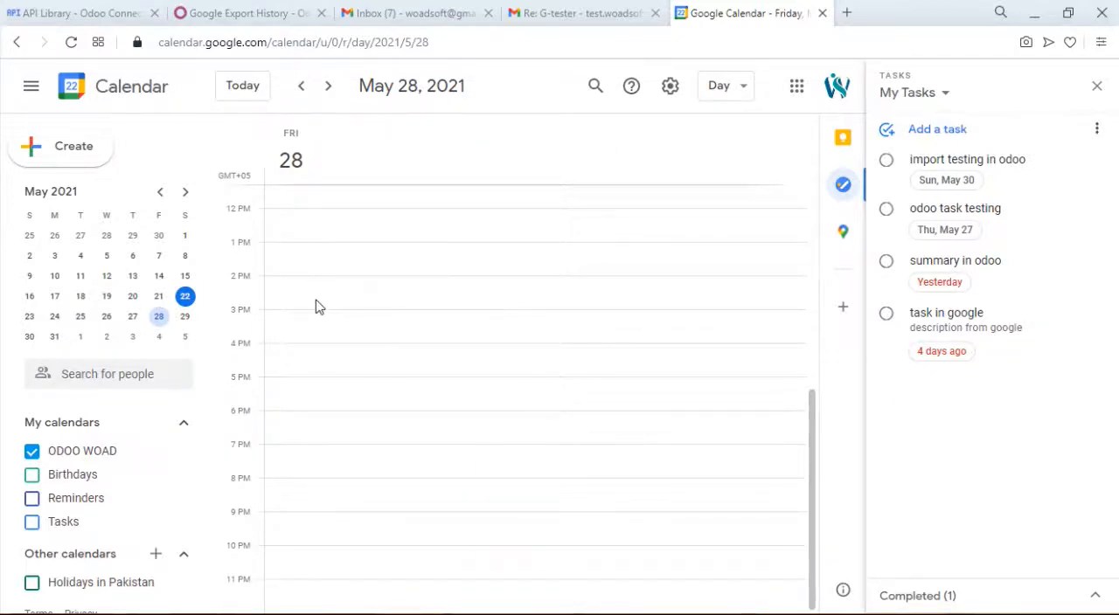
pyautogui.click(410, 306)
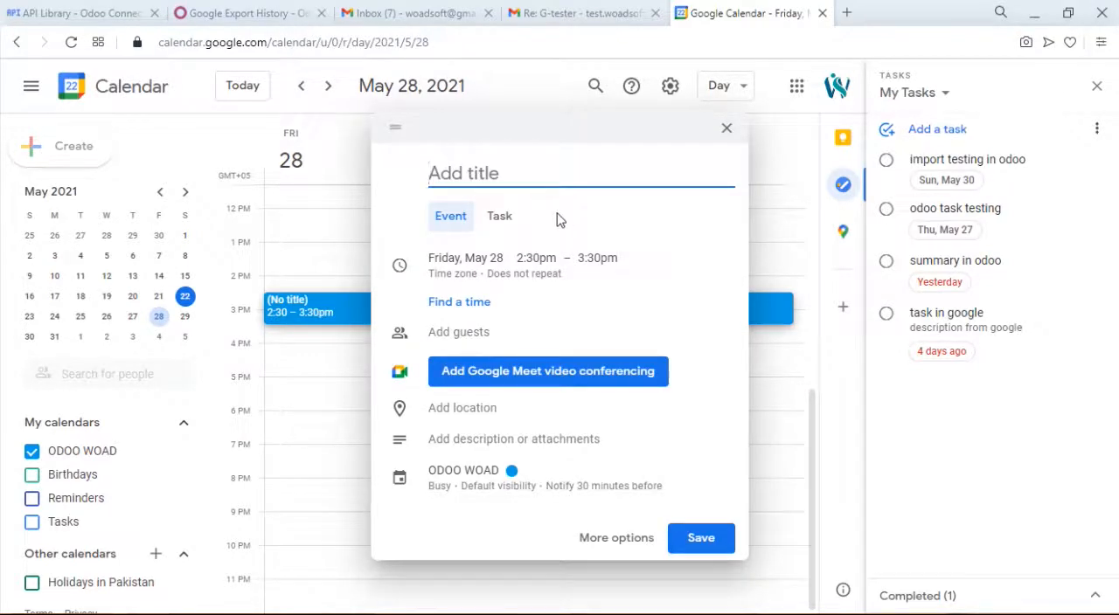
pyautogui.write('export')
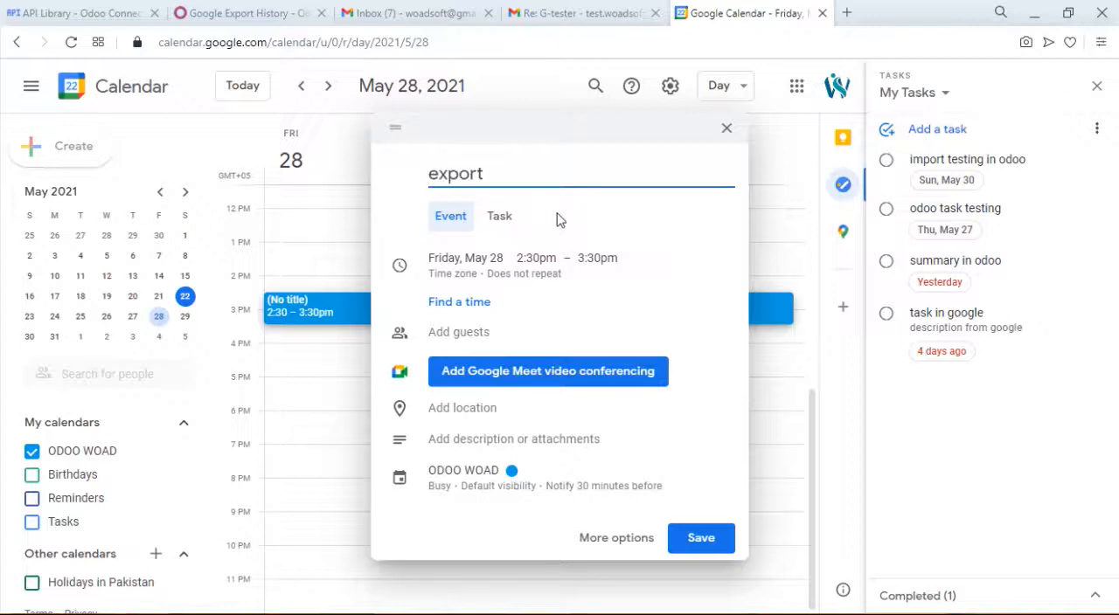
pyautogui.write(' calendar testing')
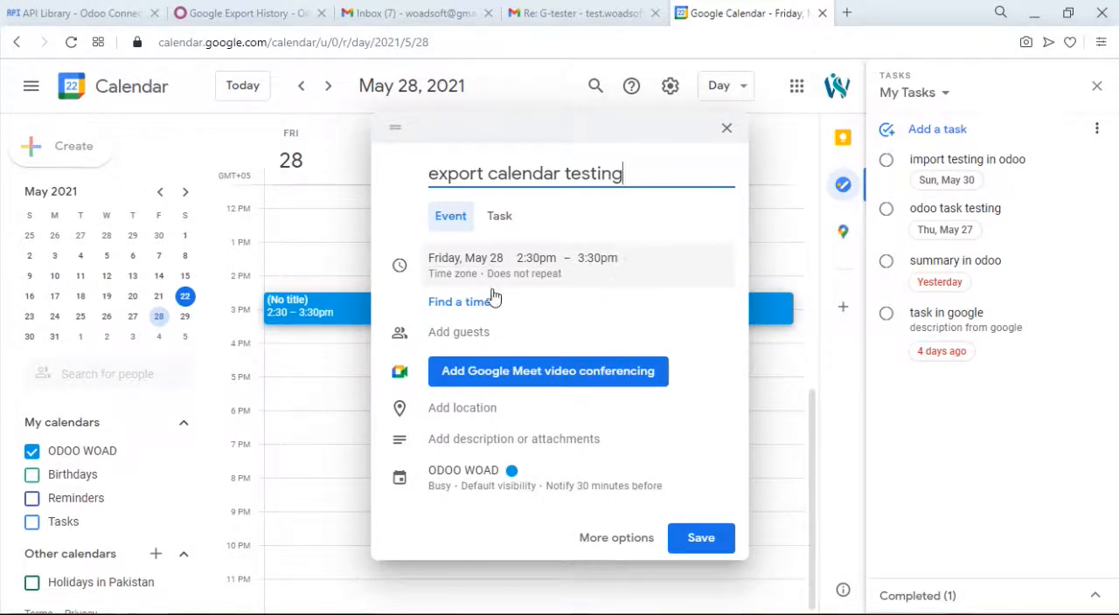
# - Add Support team as a guest of the "export calendar testing" event and save it without sending invitation emails
pyautogui.click(451, 333)
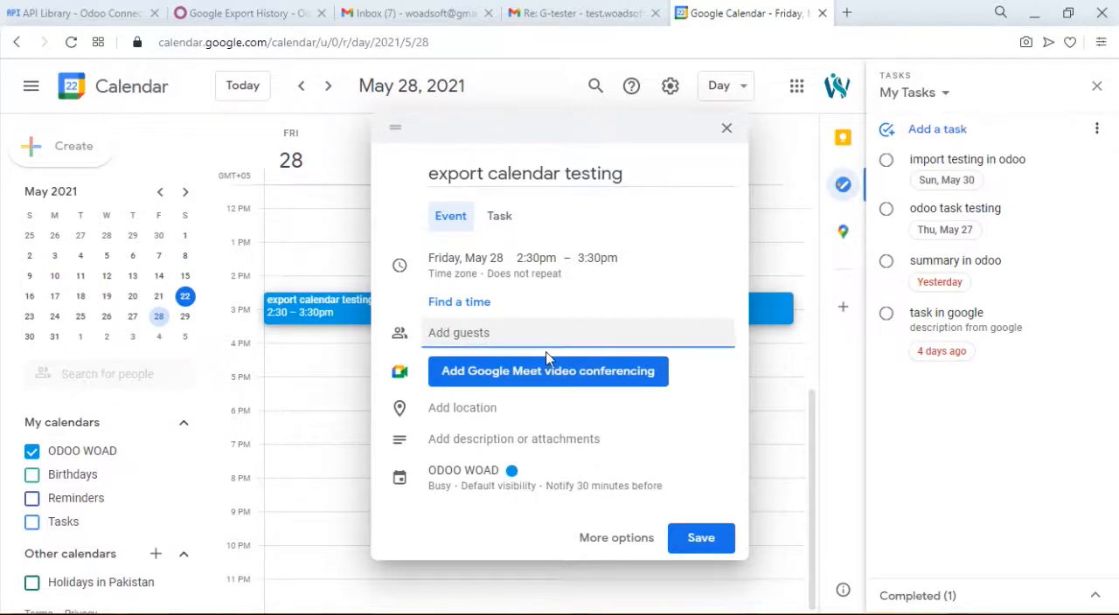
pyautogui.write('s')
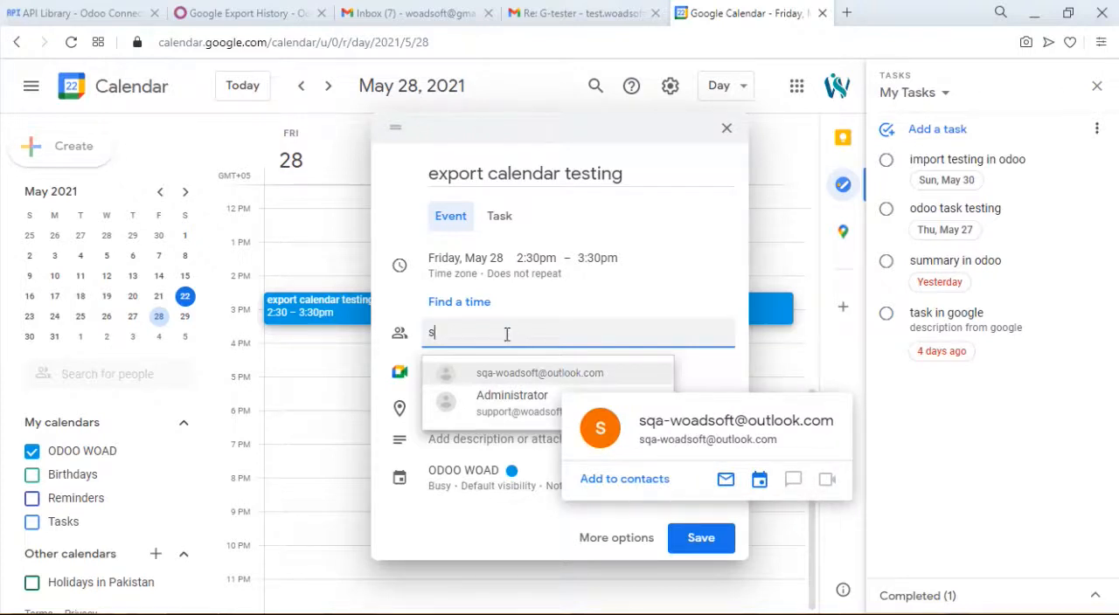
pyautogui.write('upp')
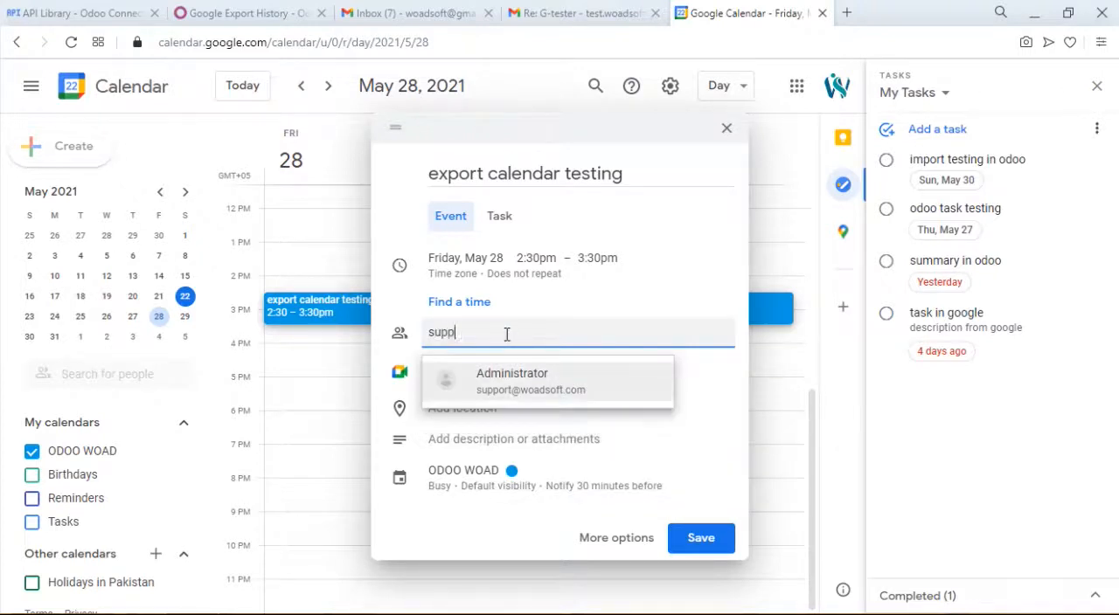
pyautogui.write('o')
pyautogui.press('Return')
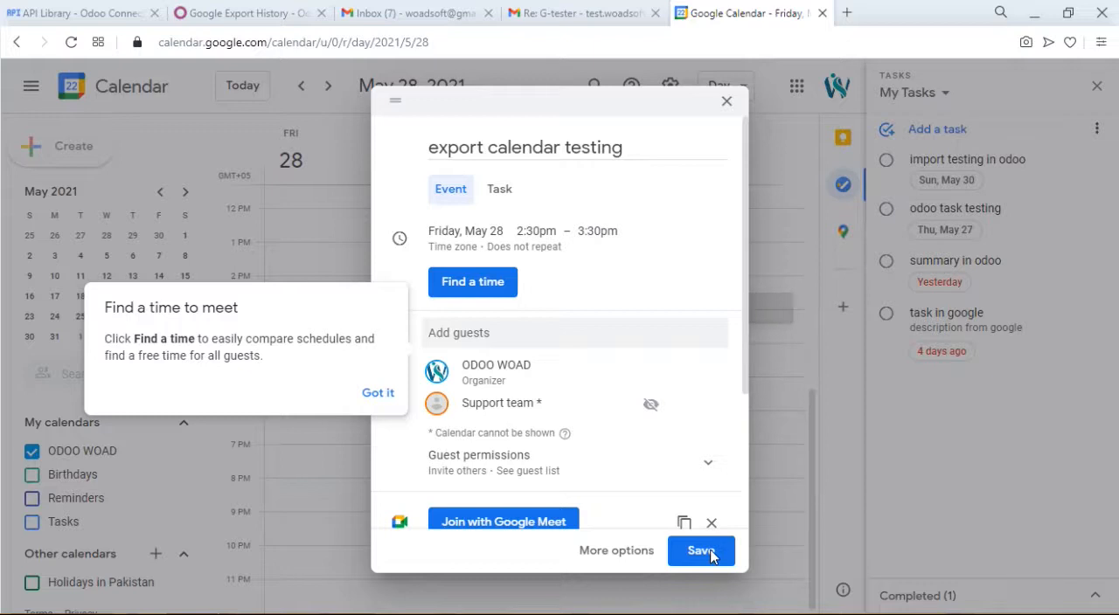
pyautogui.click(377, 395)
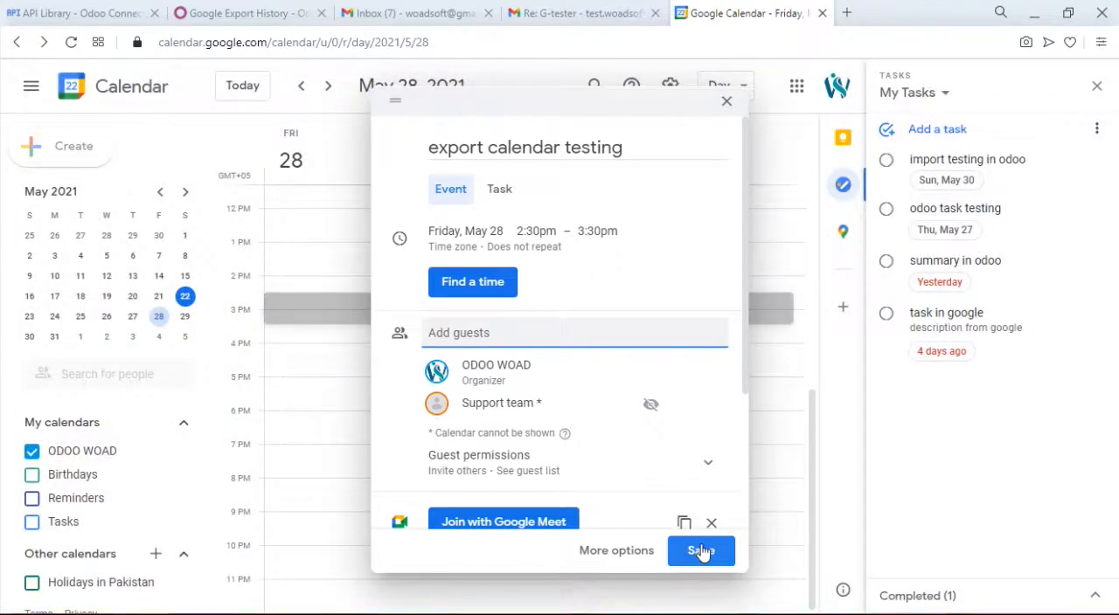
pyautogui.click(701, 551)
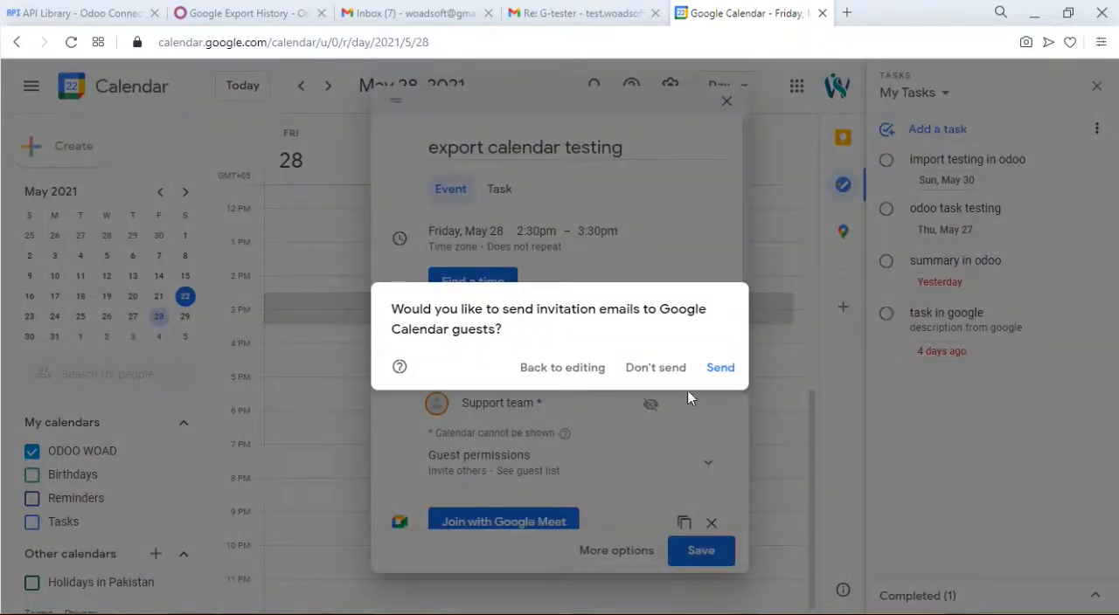
pyautogui.click(656, 371)
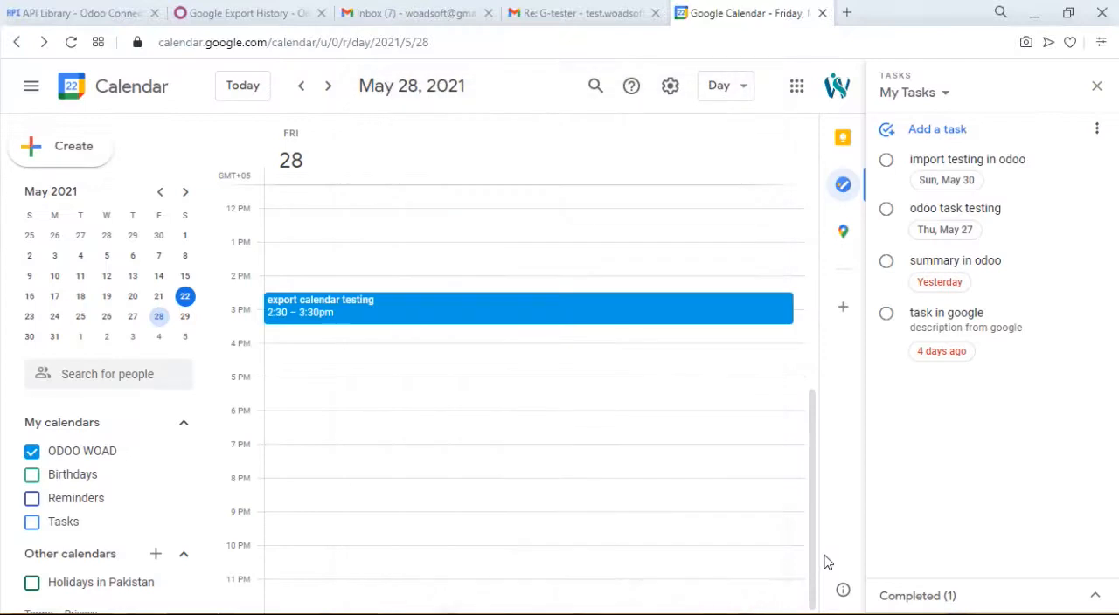
# - Show the calendar by month and view the details of the "export calendar testing" event on May 28
pyautogui.click(240, 87)
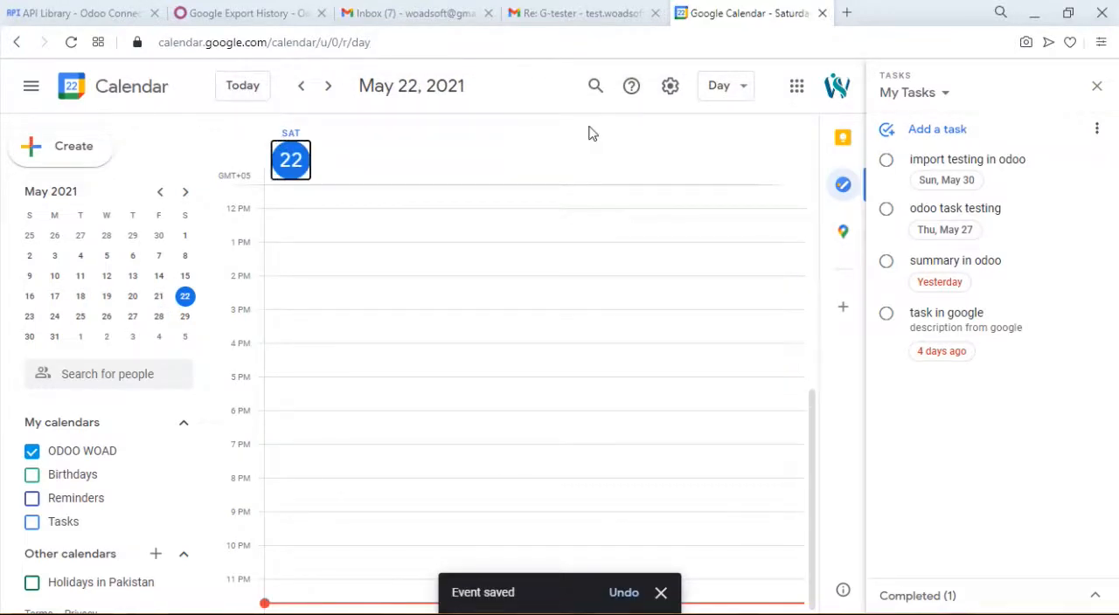
pyautogui.click(719, 89)
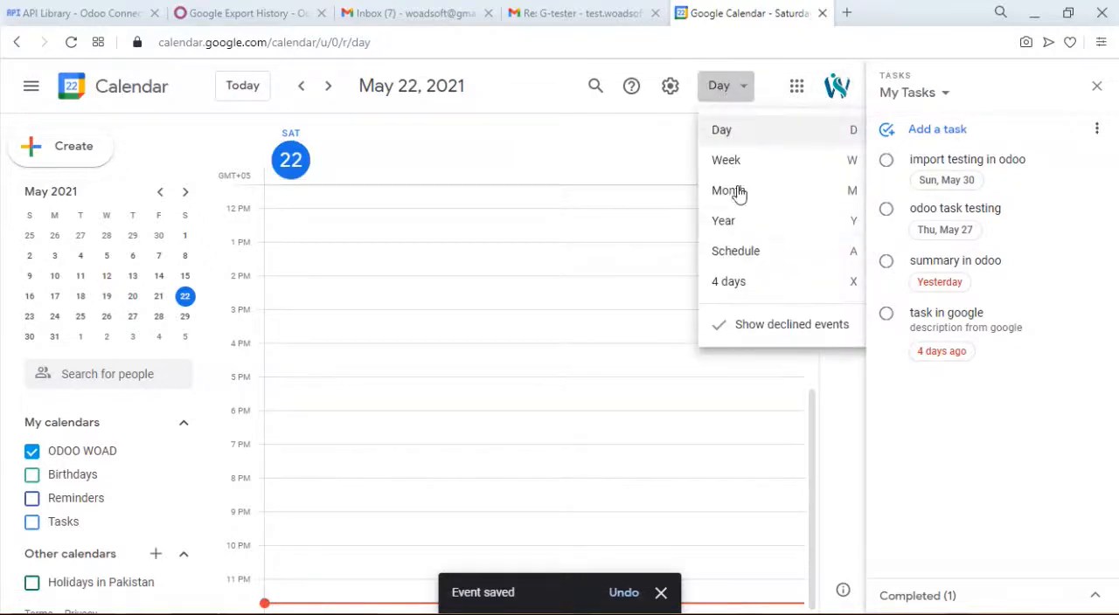
pyautogui.click(740, 191)
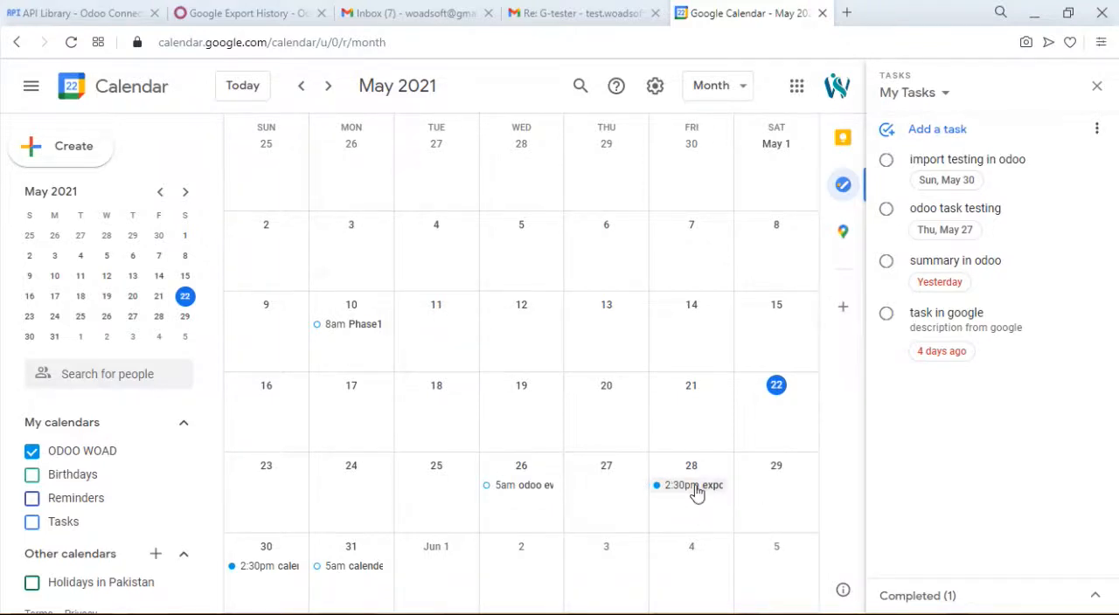
pyautogui.click(693, 486)
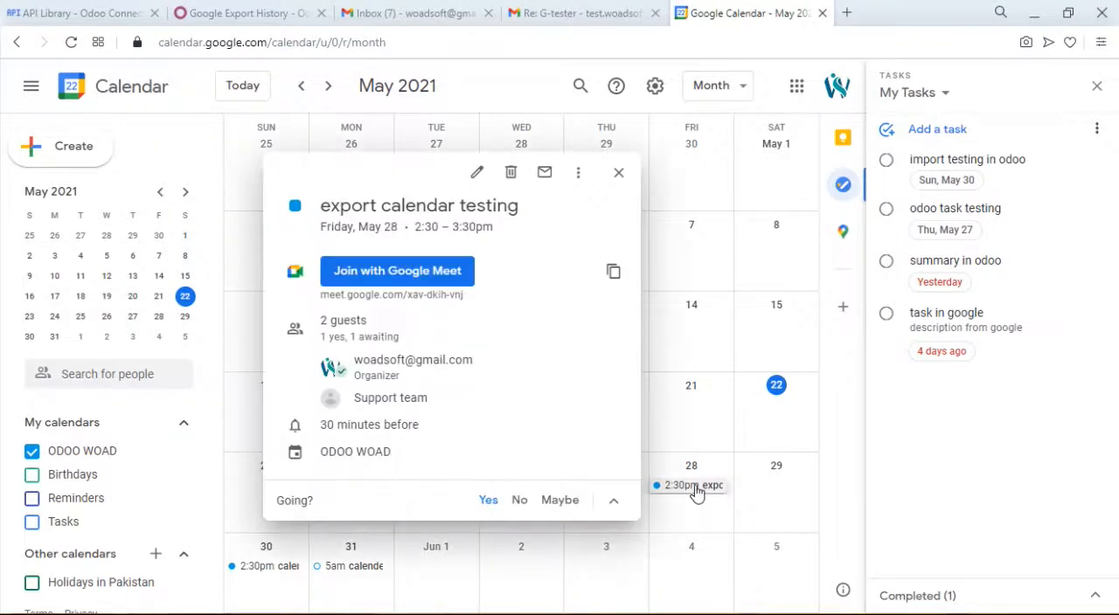
pyautogui.click(617, 178)
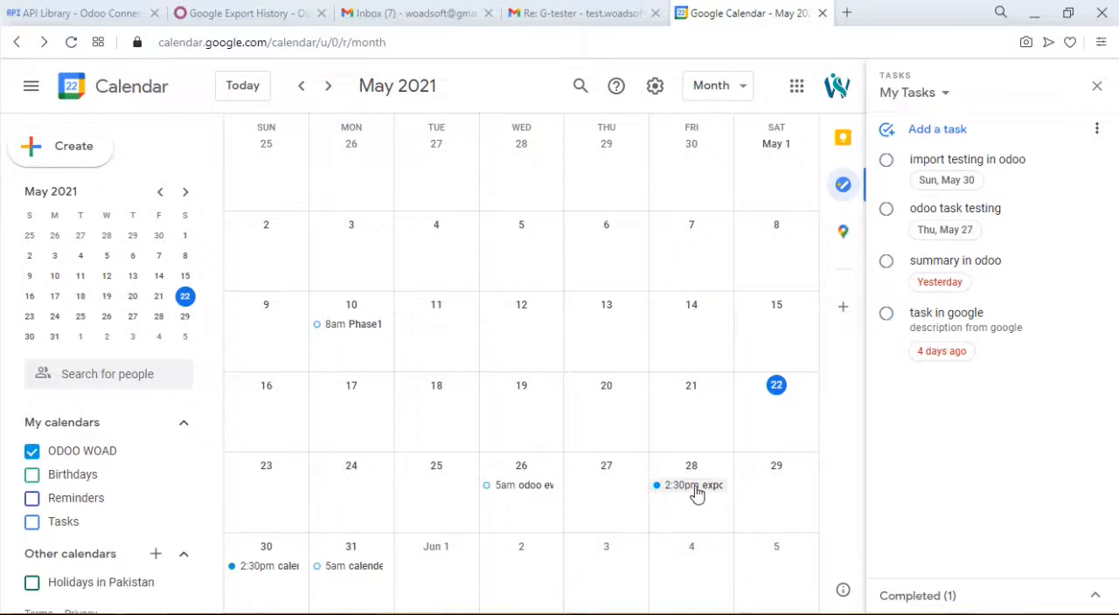
# - Rename the May 28 event to "import calendar testing" and save it without sending update emails
pyautogui.click(693, 486)
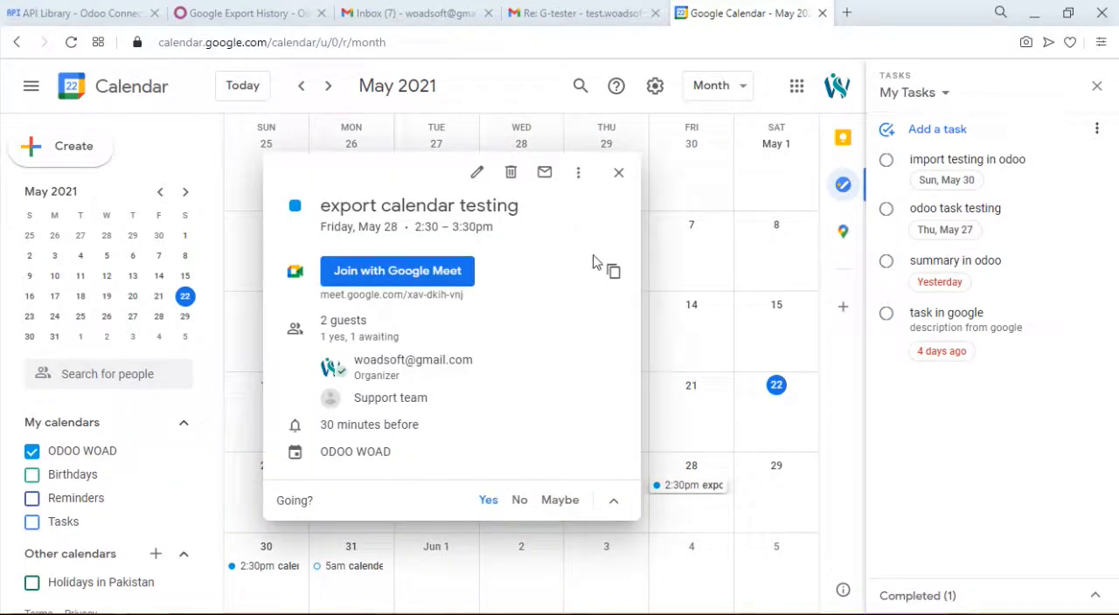
pyautogui.click(477, 172)
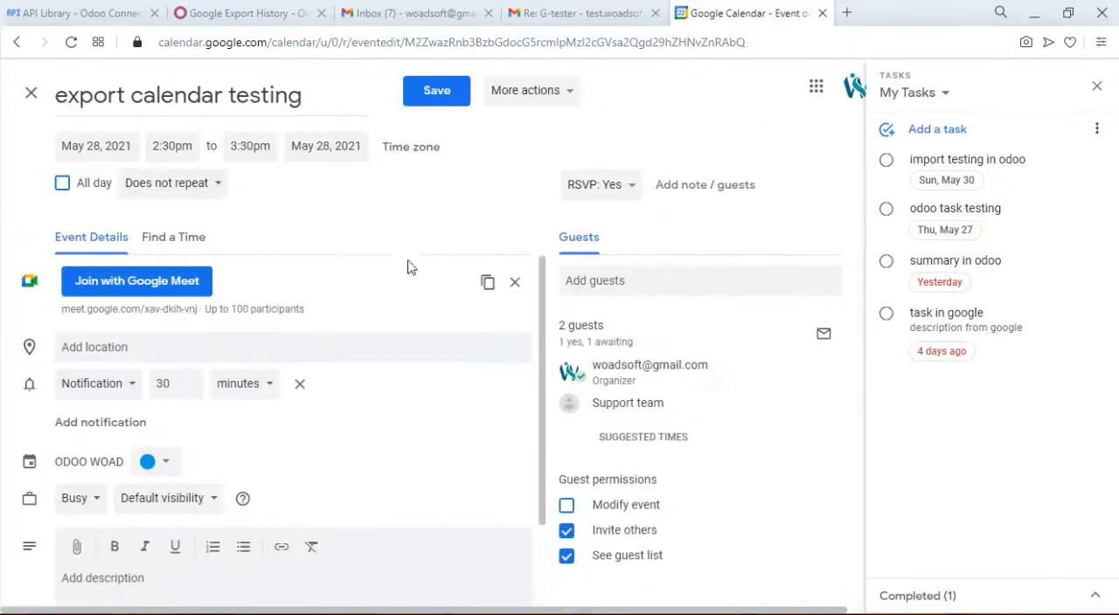
pyautogui.click(138, 105)
pyautogui.press('BackSpace')
pyautogui.press('BackSpace')
pyautogui.press('BackSpace')
pyautogui.press('BackSpace')
pyautogui.press('BackSpace')
pyautogui.press('BackSpace')
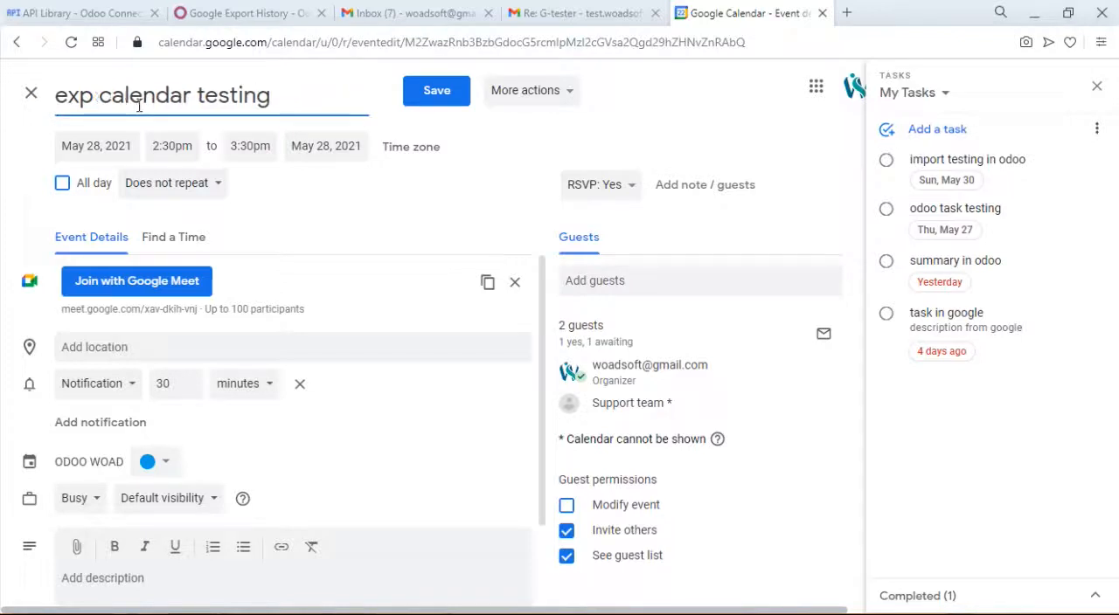
pyautogui.write('import')
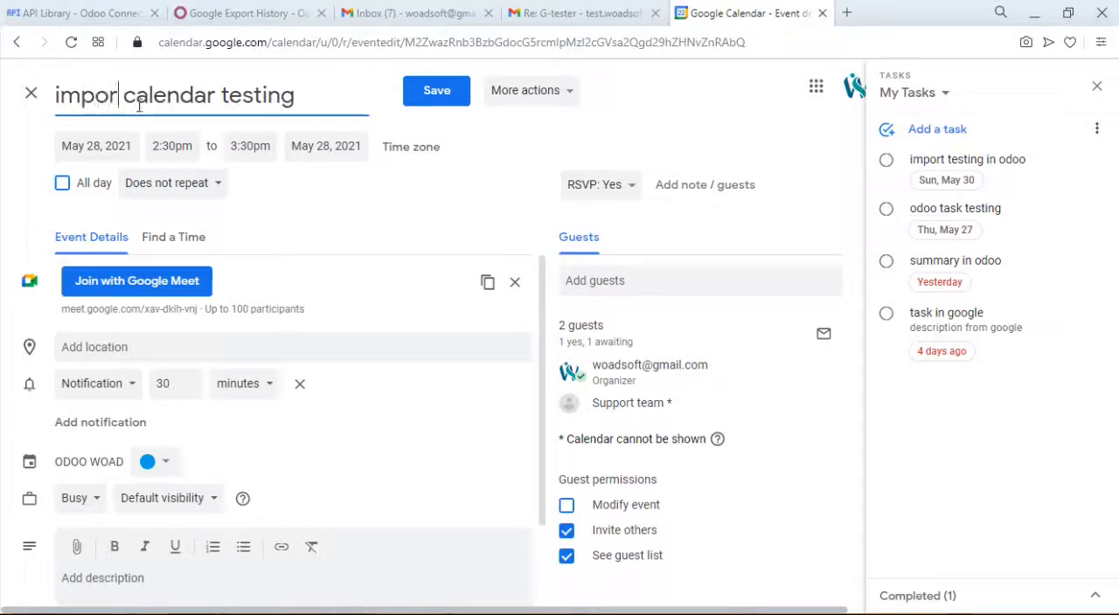
pyautogui.click(426, 100)
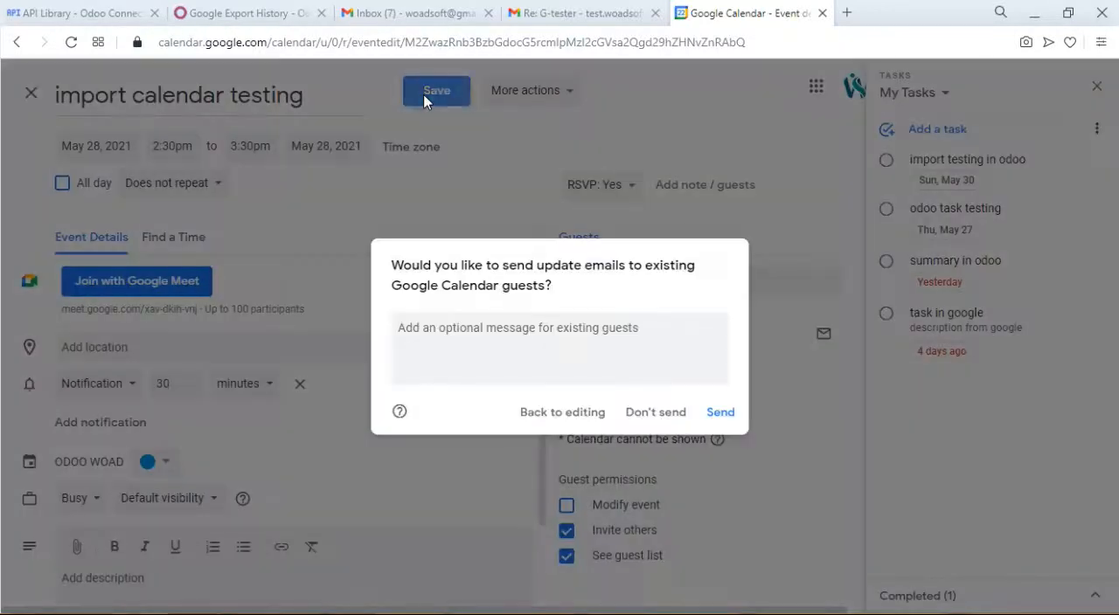
pyautogui.click(664, 420)
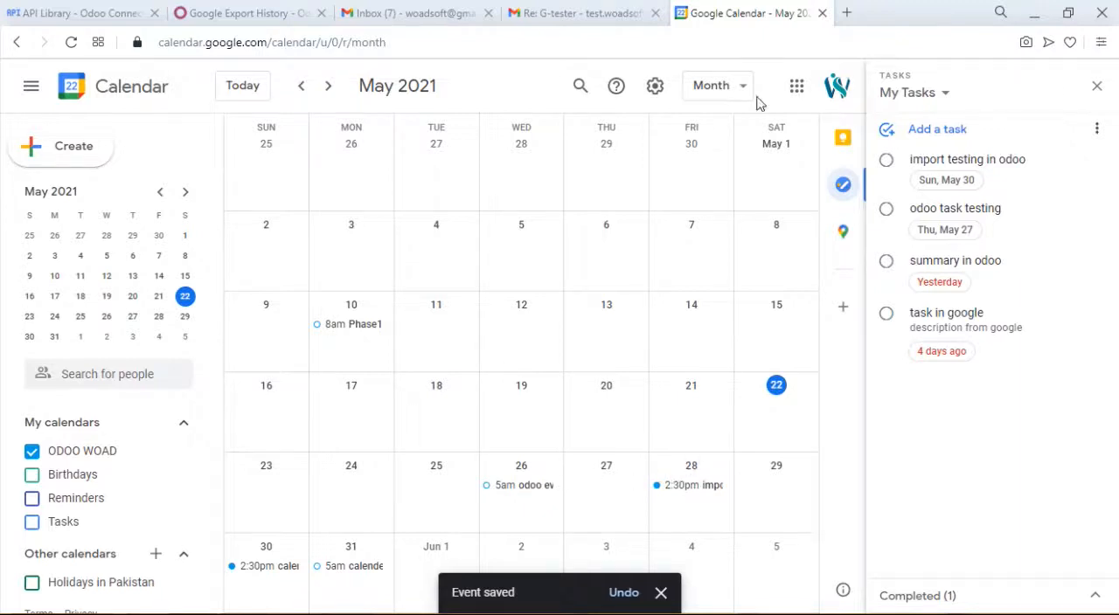
# - Switch to Odoo's Google Connect connector, enable Import for Calender and run the synchronization
pyautogui.click(190, 9)
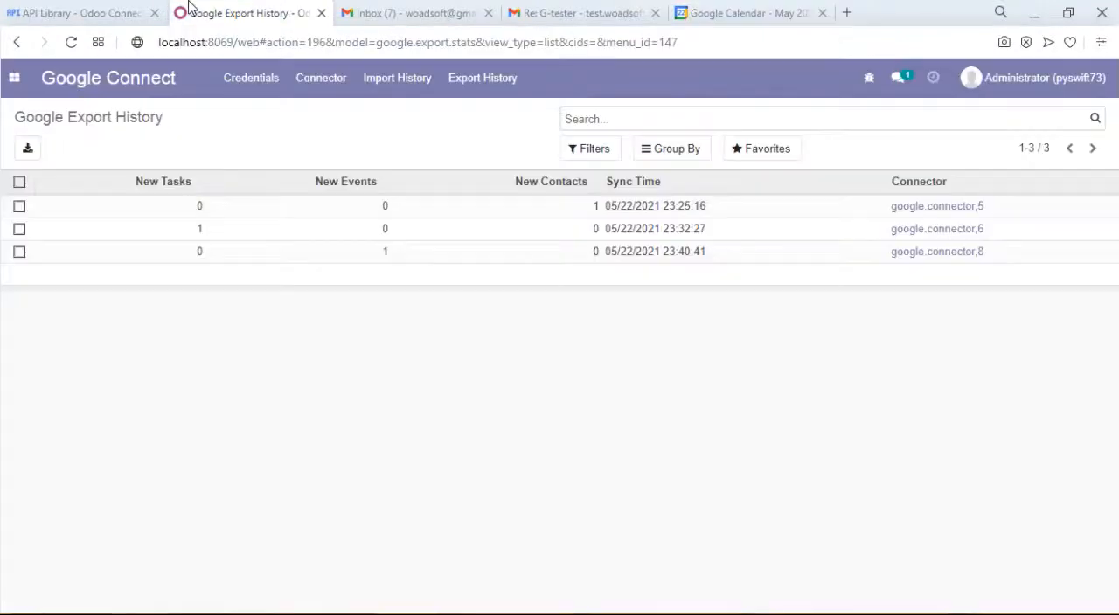
pyautogui.click(340, 88)
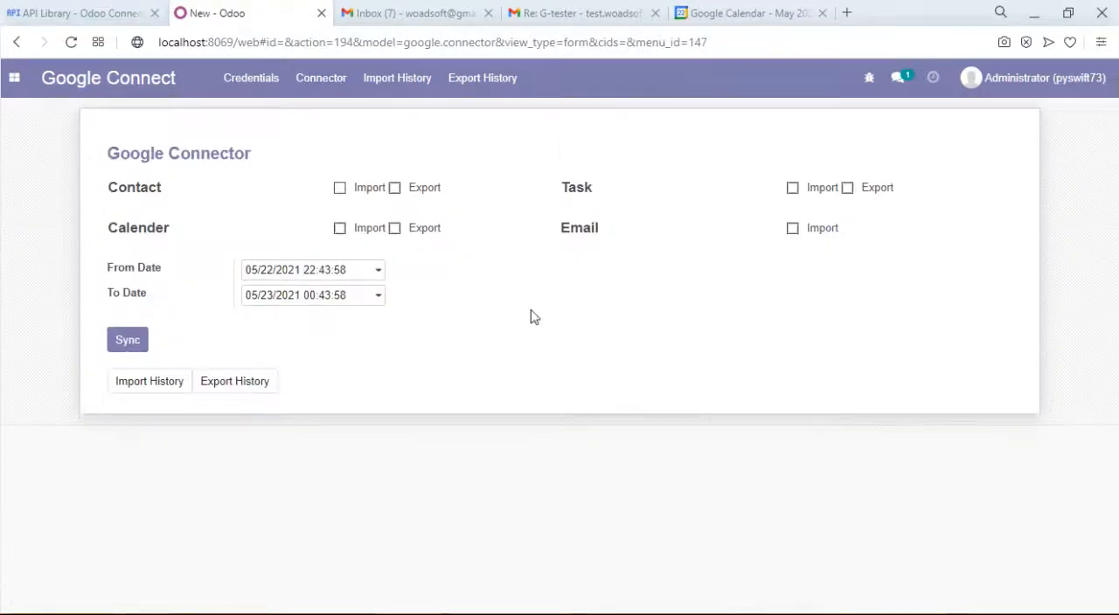
pyautogui.click(365, 236)
pyautogui.click(131, 341)
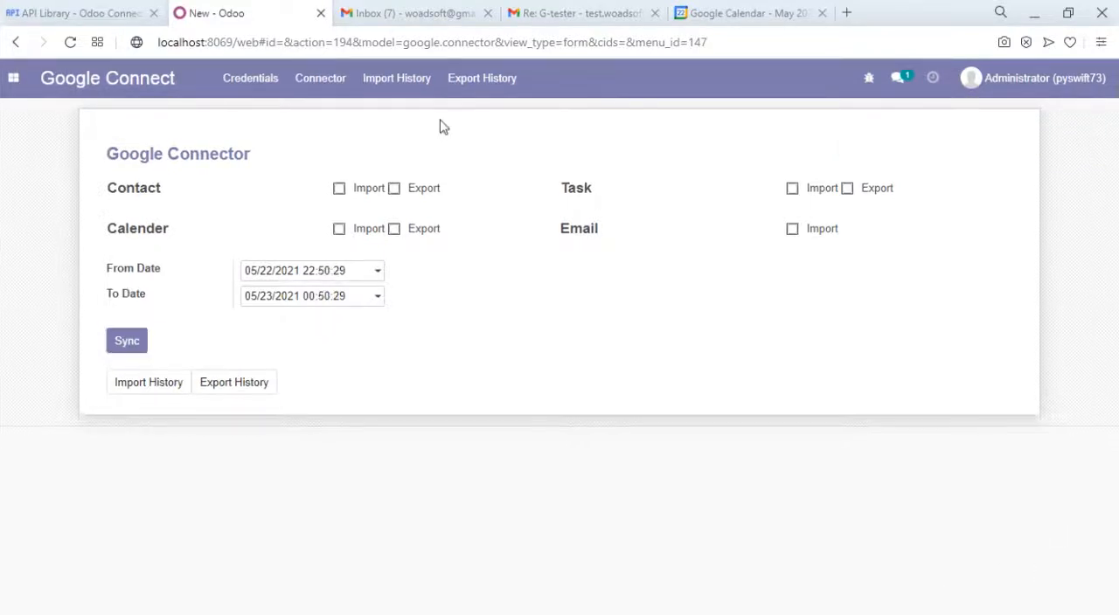
# - Check the Google import history, then view the "import calendar testing" meeting on May 28 in Odoo's monthly calendar
pyautogui.click(372, 76)
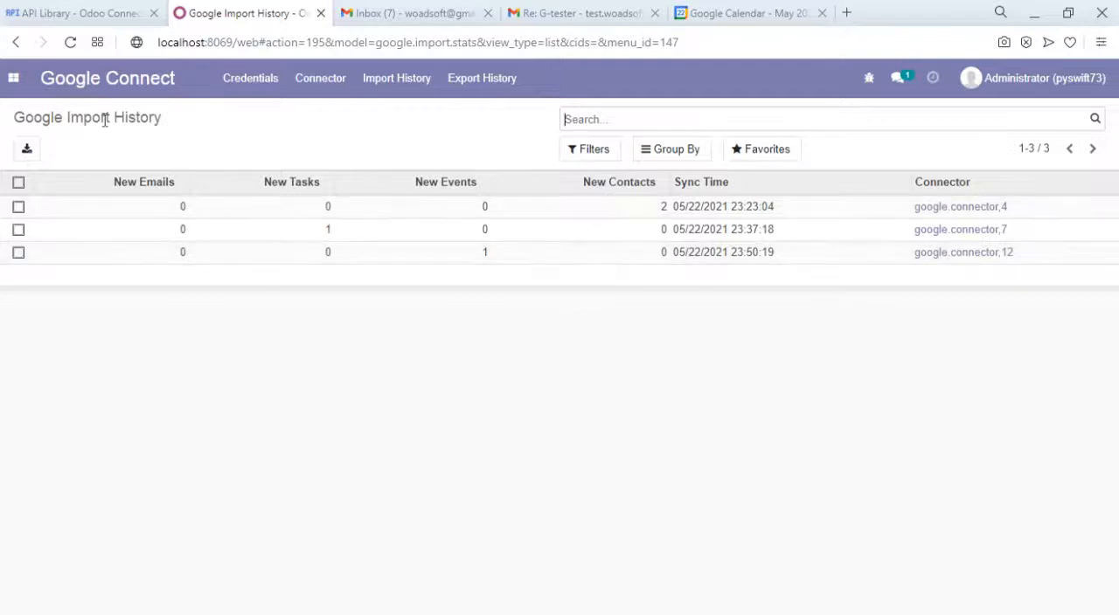
pyautogui.click(13, 80)
pyautogui.click(58, 200)
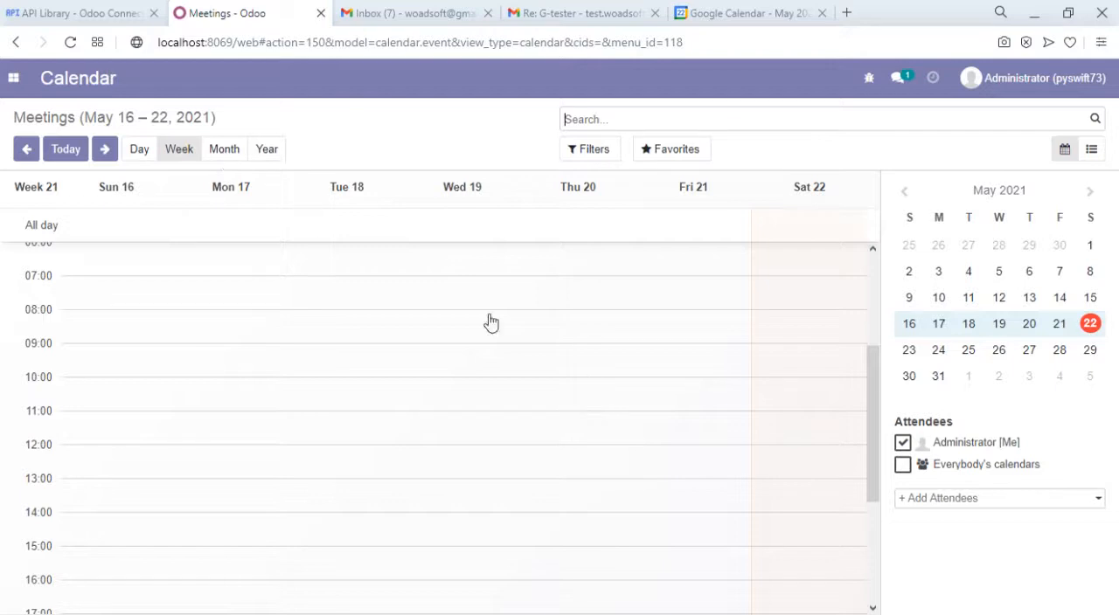
pyautogui.click(224, 150)
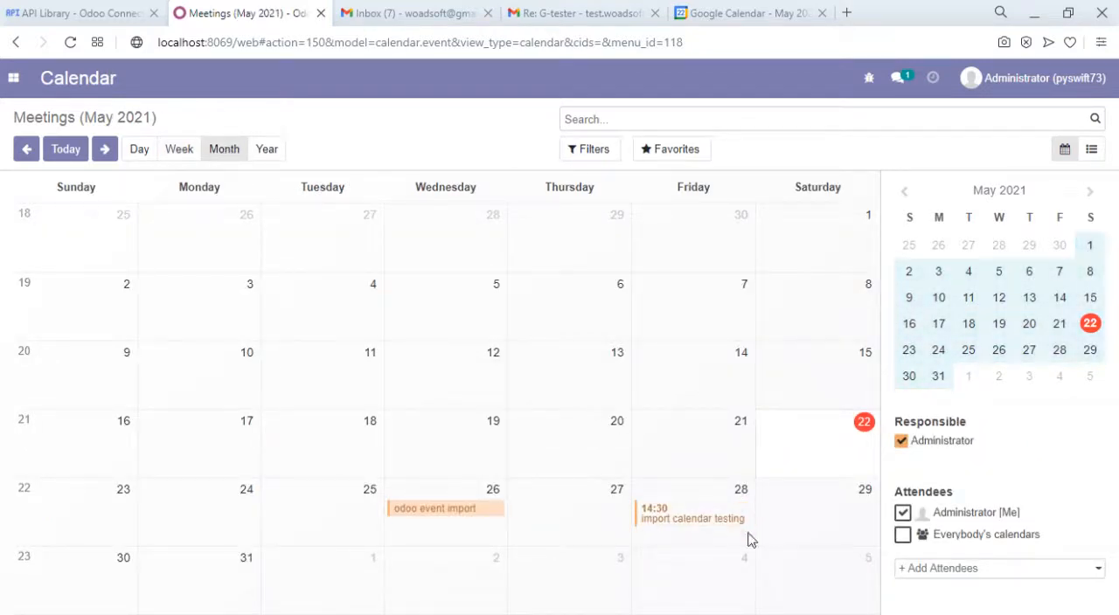
pyautogui.click(706, 529)
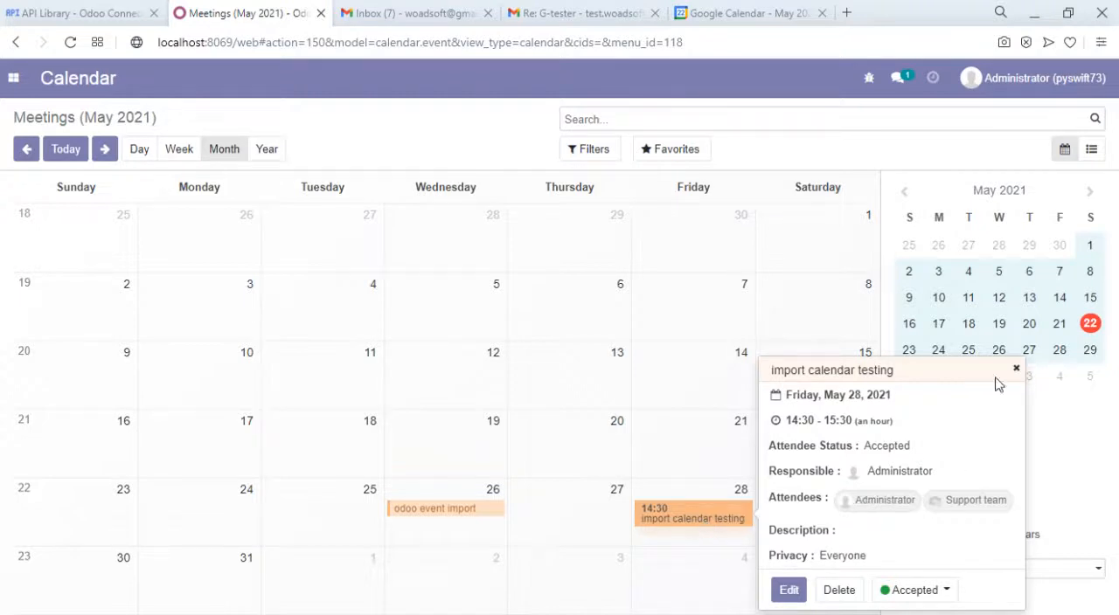
pyautogui.click(849, 146)
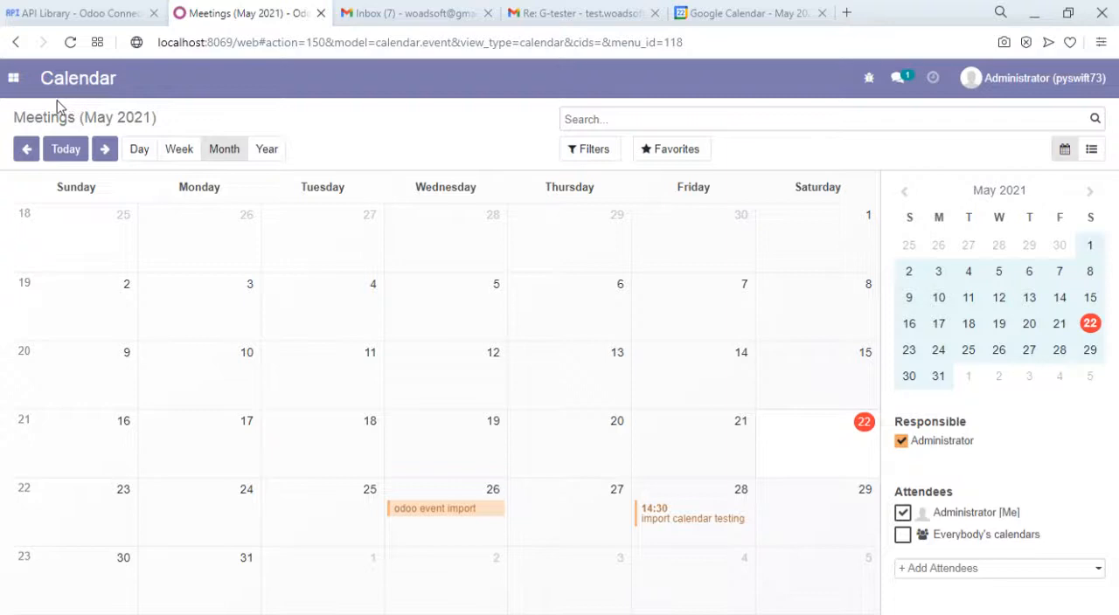
# - Return to the Google Connect connector and enable Import for Email
pyautogui.click(13, 84)
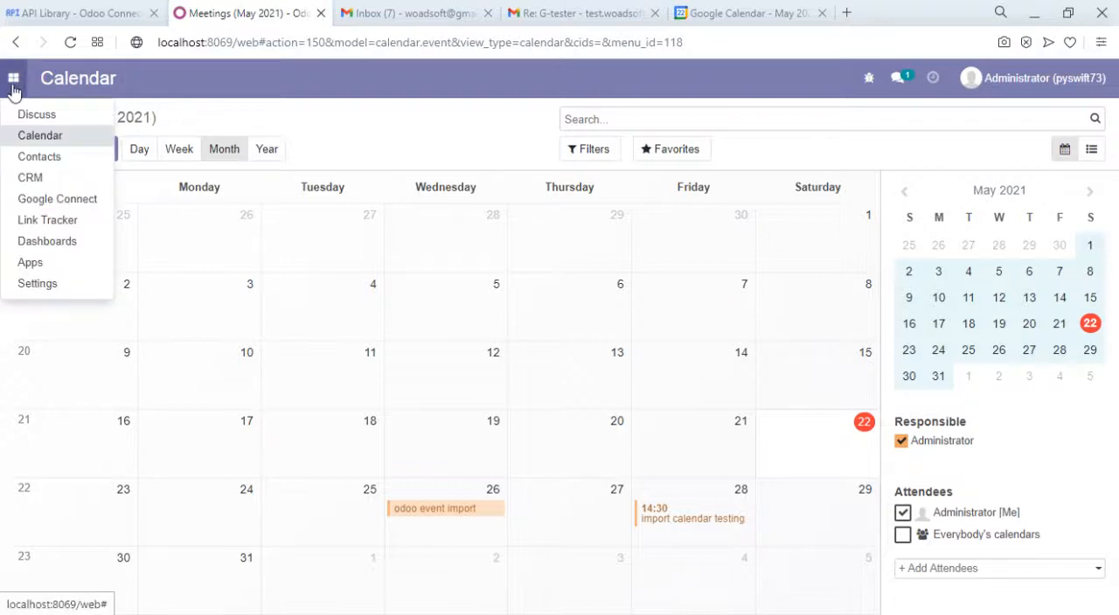
pyautogui.click(91, 204)
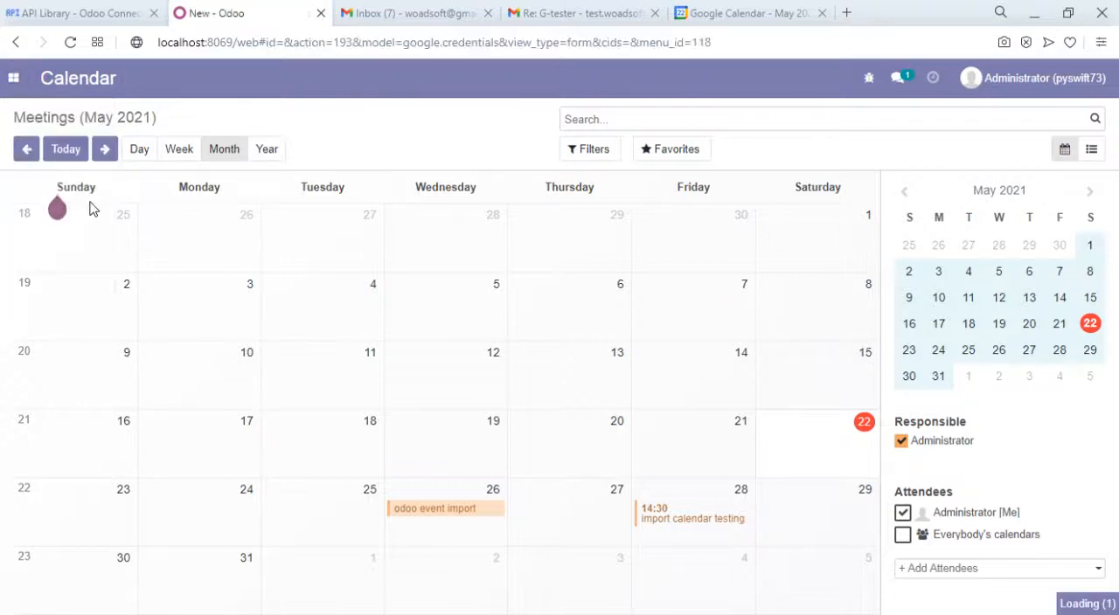
pyautogui.click(316, 80)
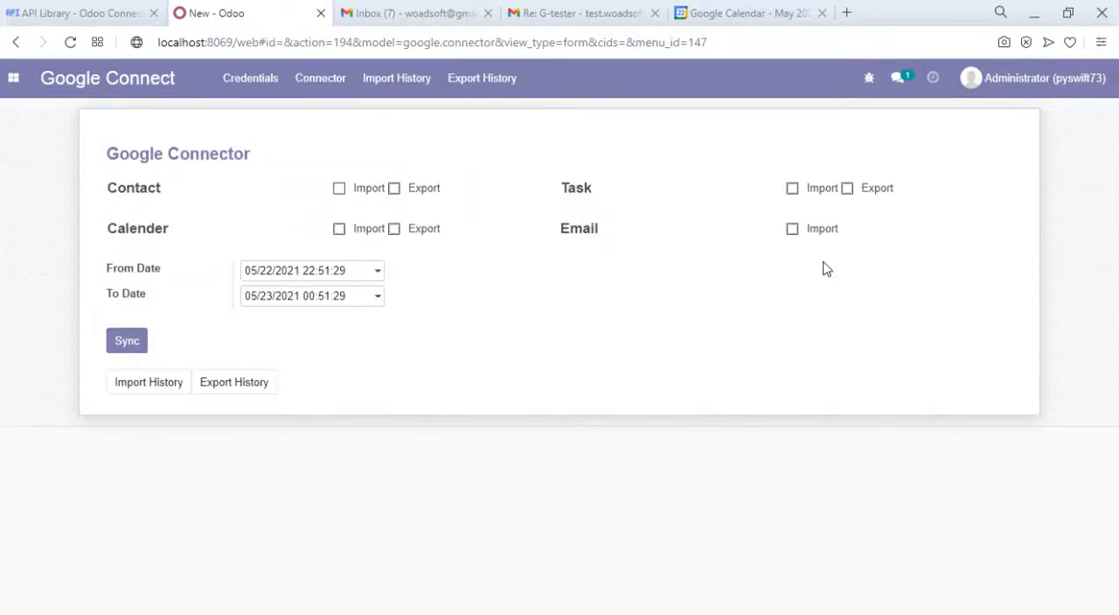
pyautogui.click(793, 230)
# - Load the Gmail inbox, then return to the connector and set the email import's From Date to 05/14/2021
pyautogui.click(395, 7)
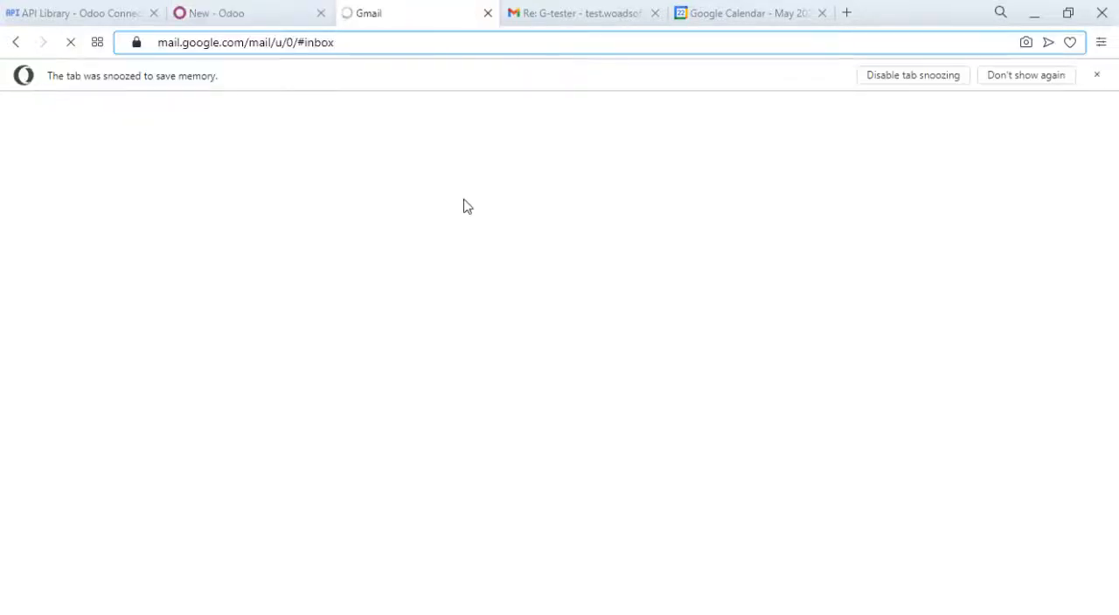
pyautogui.click(1097, 76)
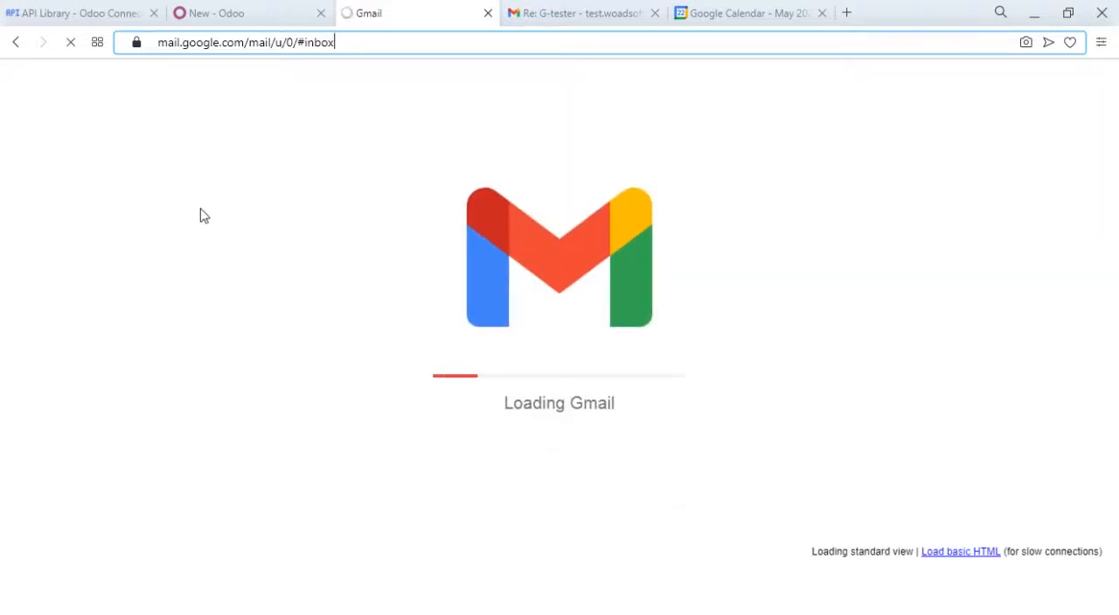
pyautogui.click(267, 8)
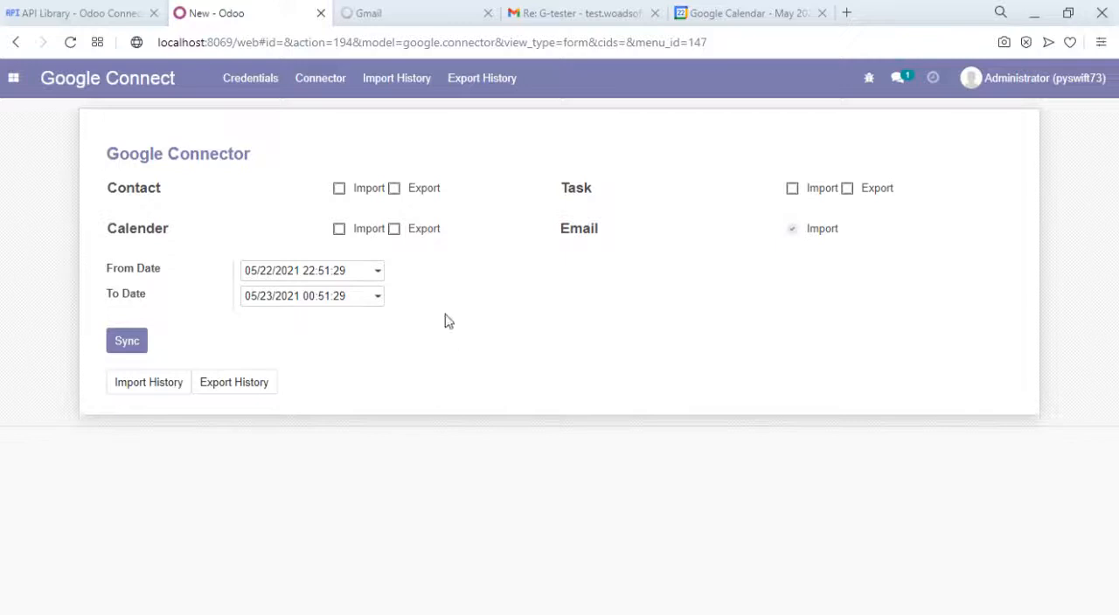
pyautogui.click(337, 278)
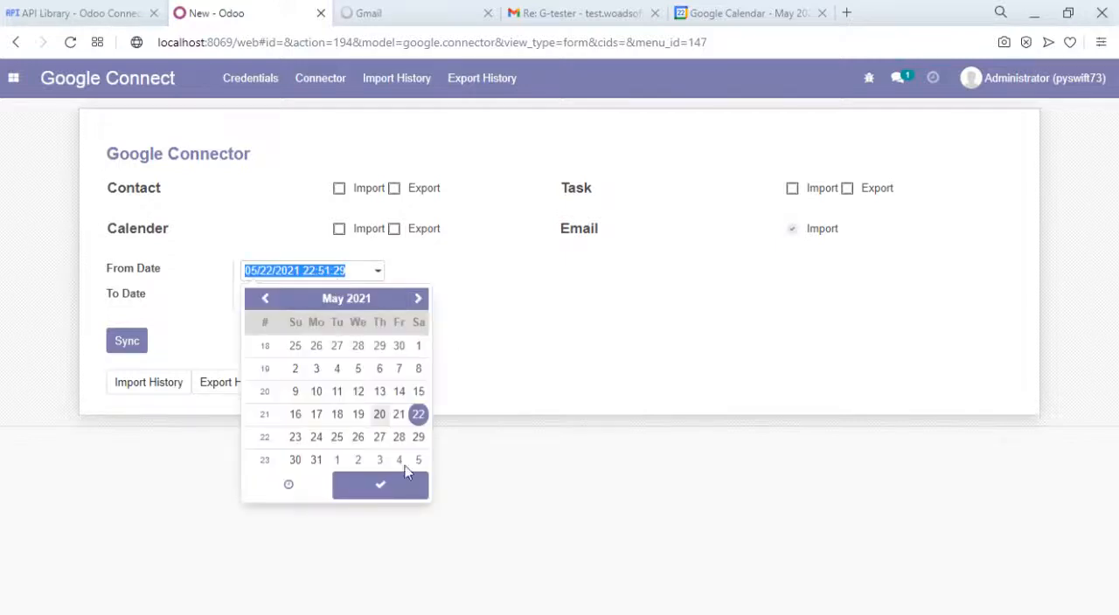
pyautogui.click(399, 401)
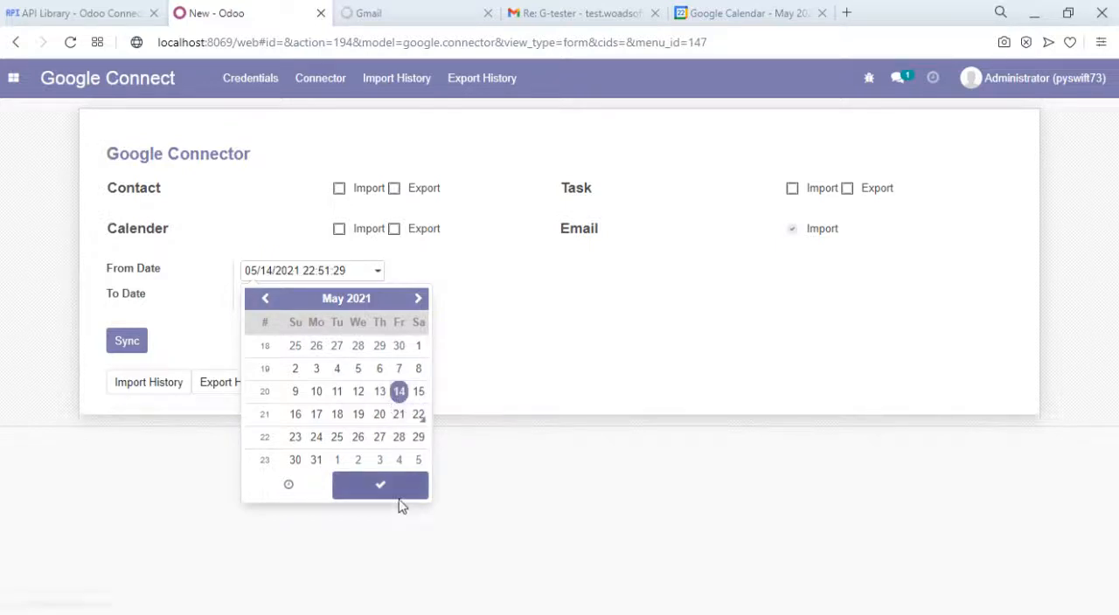
pyautogui.click(389, 491)
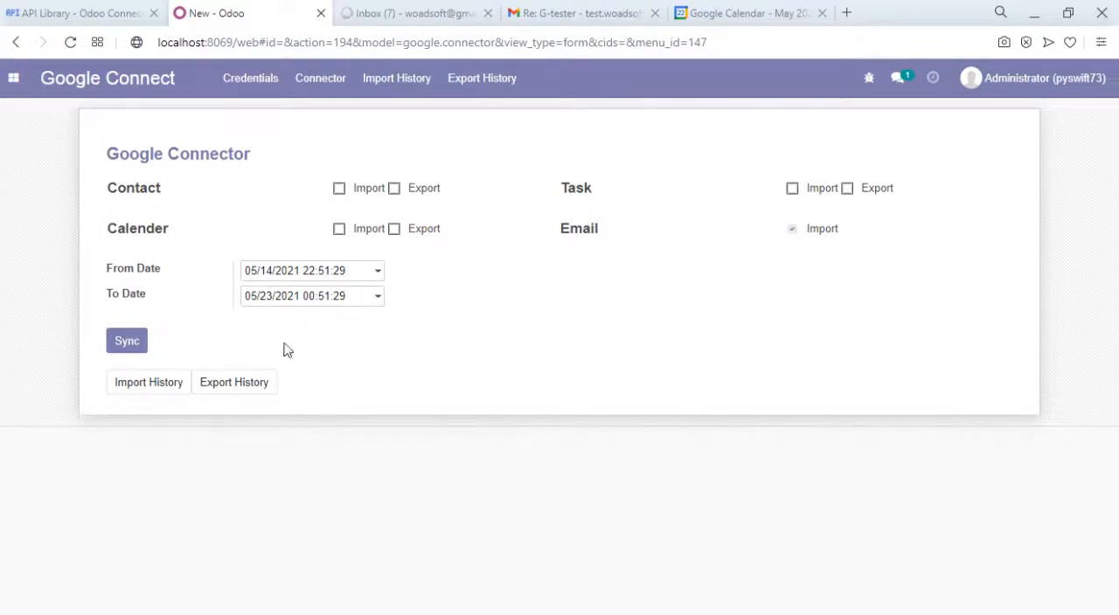
# - Run the email import synchronization with Google and check the import history
pyautogui.click(129, 344)
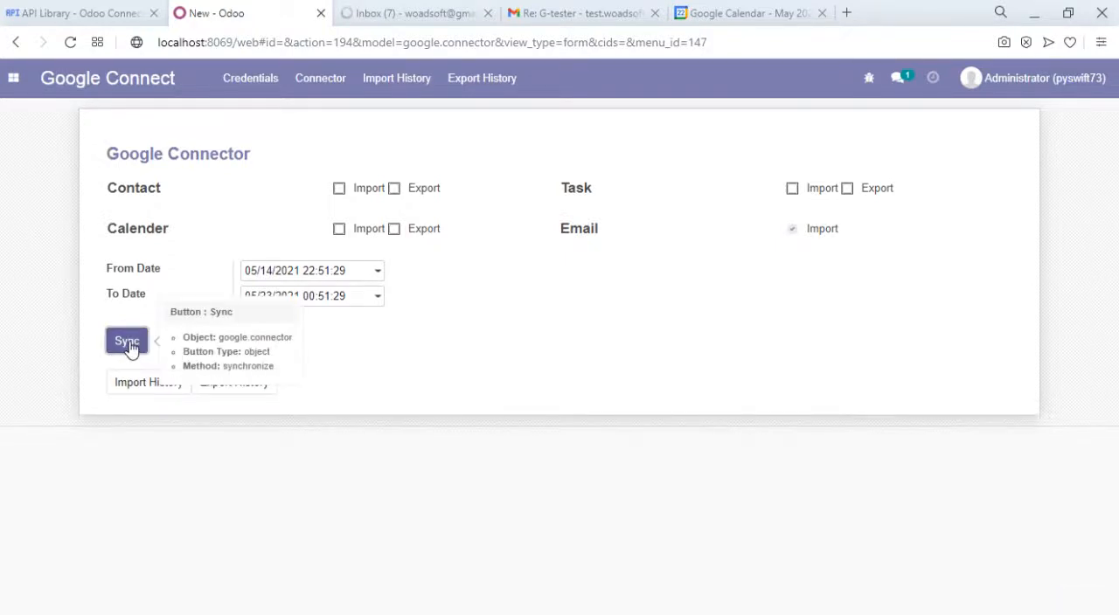
pyautogui.click(129, 344)
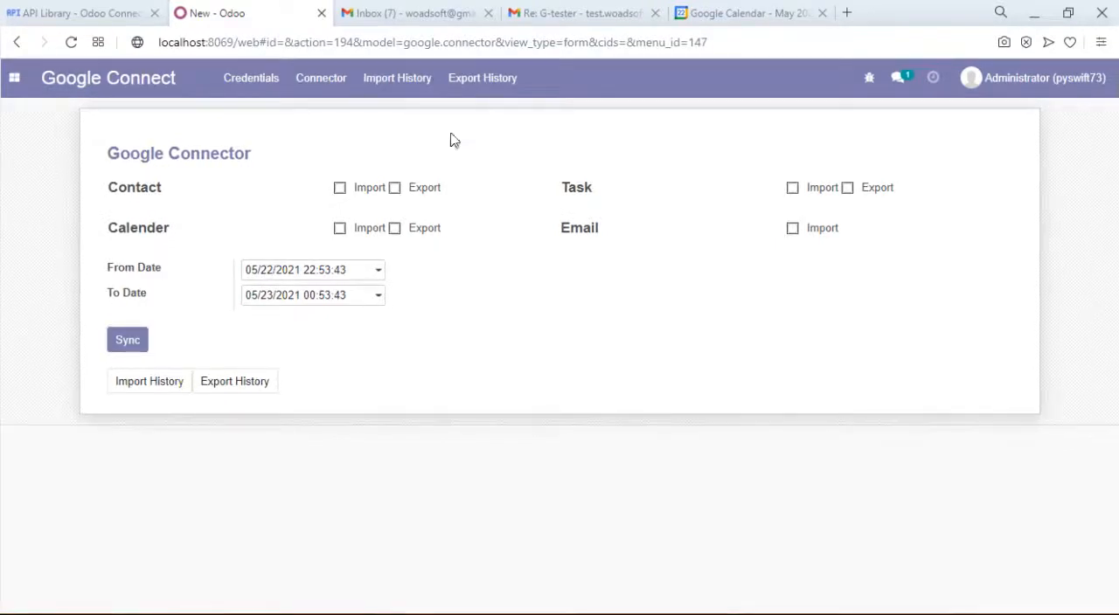
pyautogui.click(382, 90)
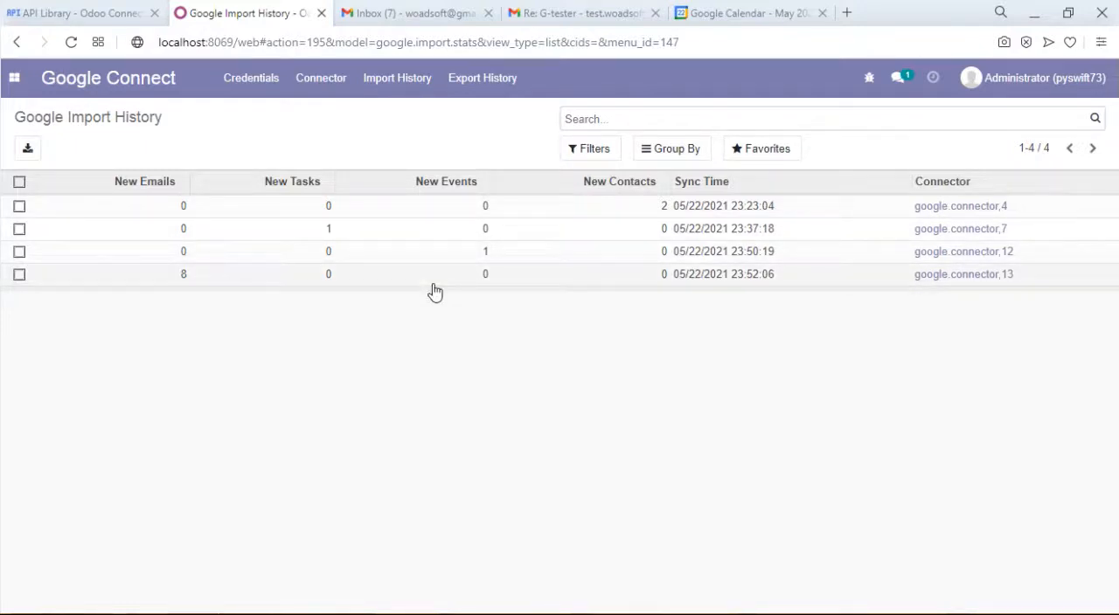
# - Examine the imported emails in the Mangools contact's message log, then return to the Contacts overview
pyautogui.click(17, 85)
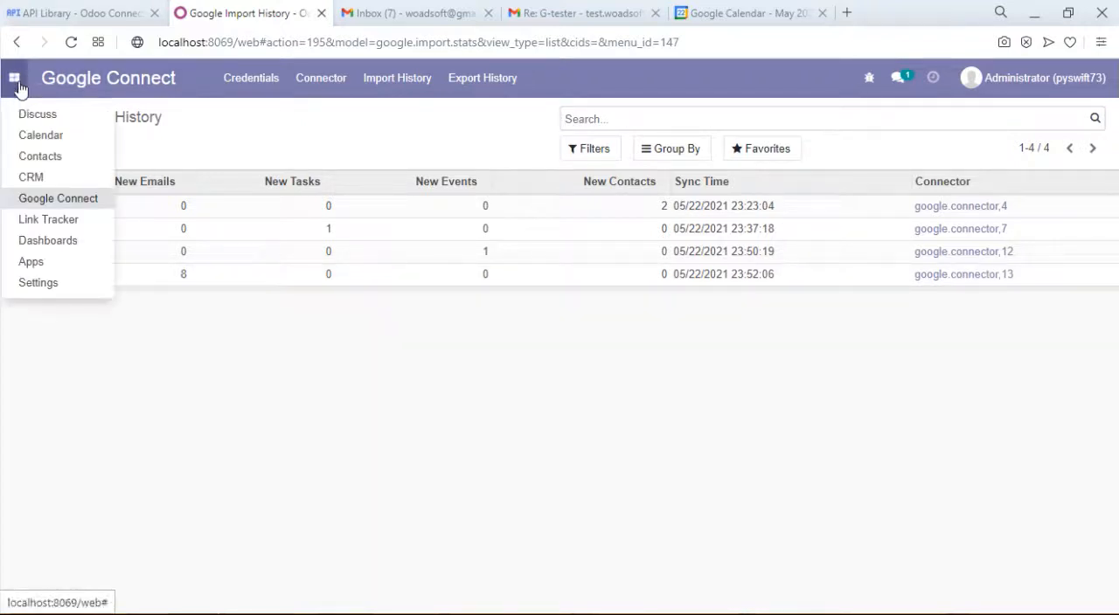
pyautogui.click(52, 158)
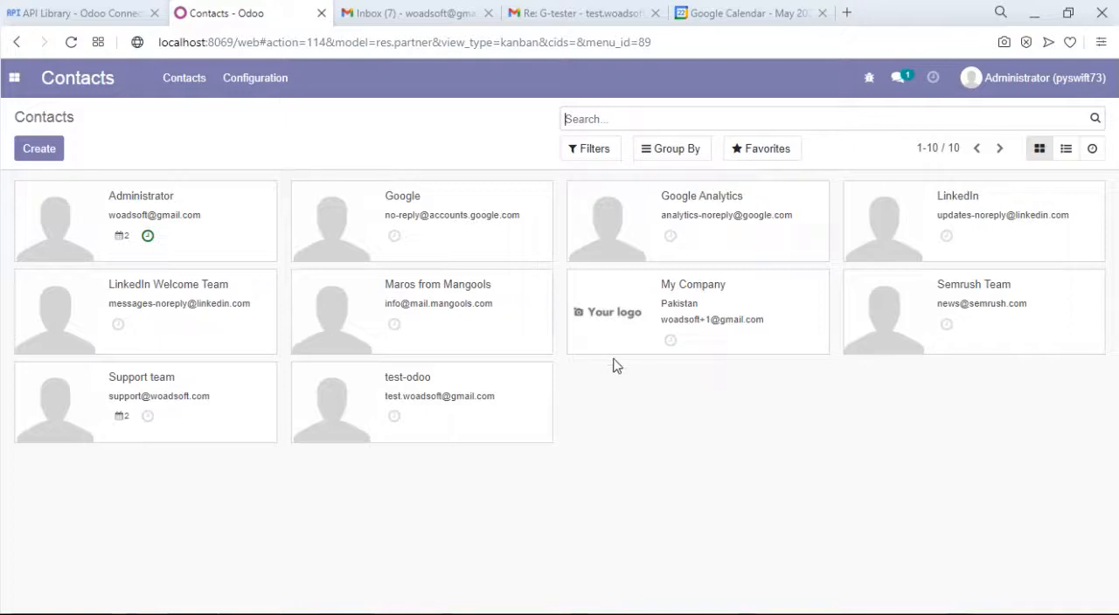
pyautogui.click(411, 298)
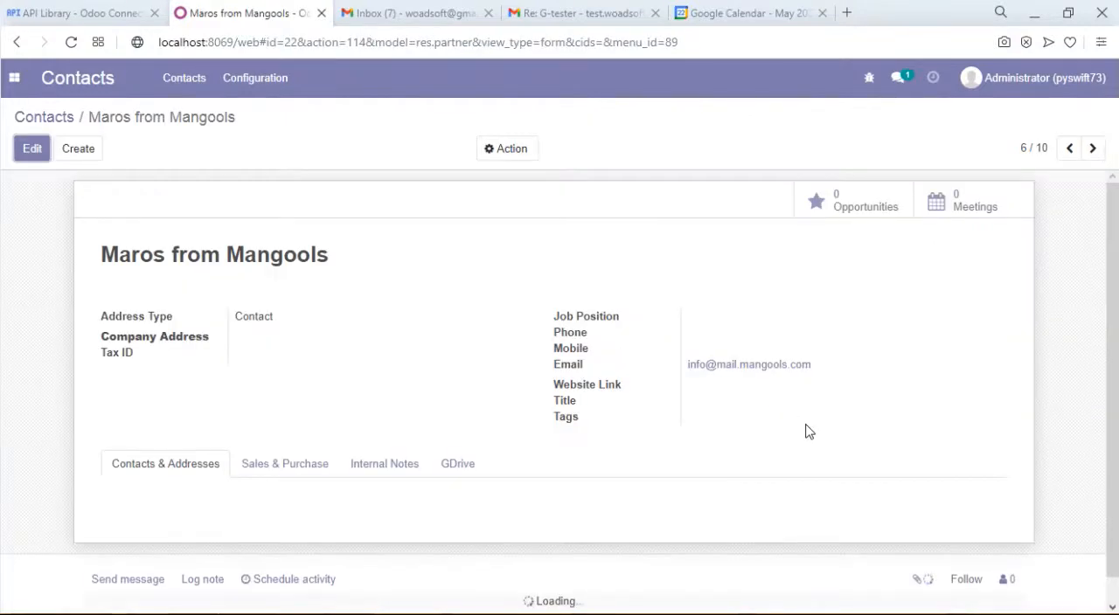
pyautogui.moveTo(1117, 375); pyautogui.dragTo(1117, 542)
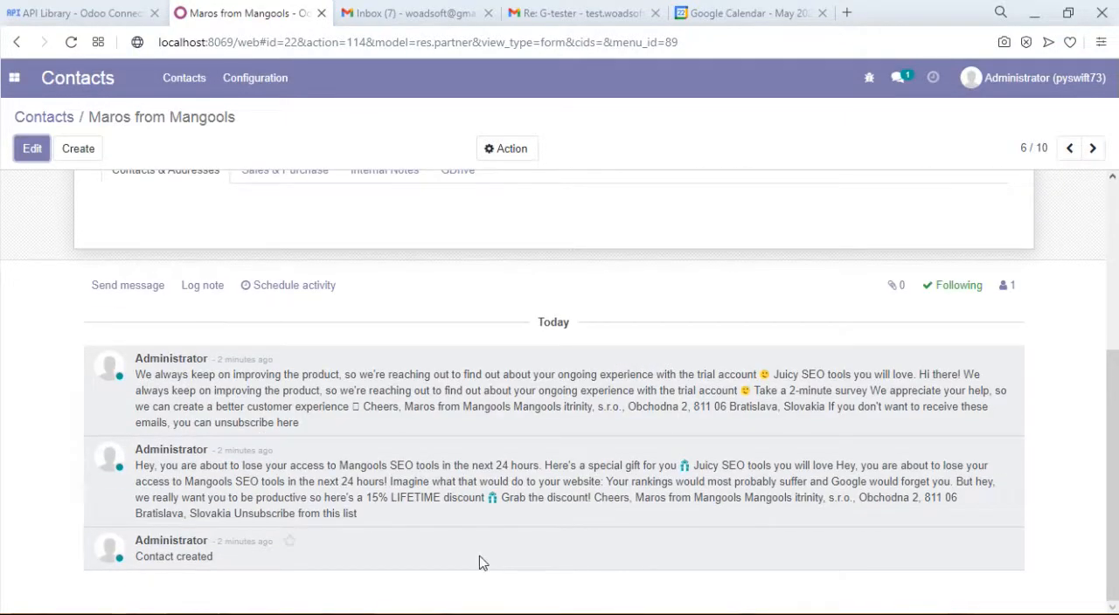
pyautogui.click(44, 122)
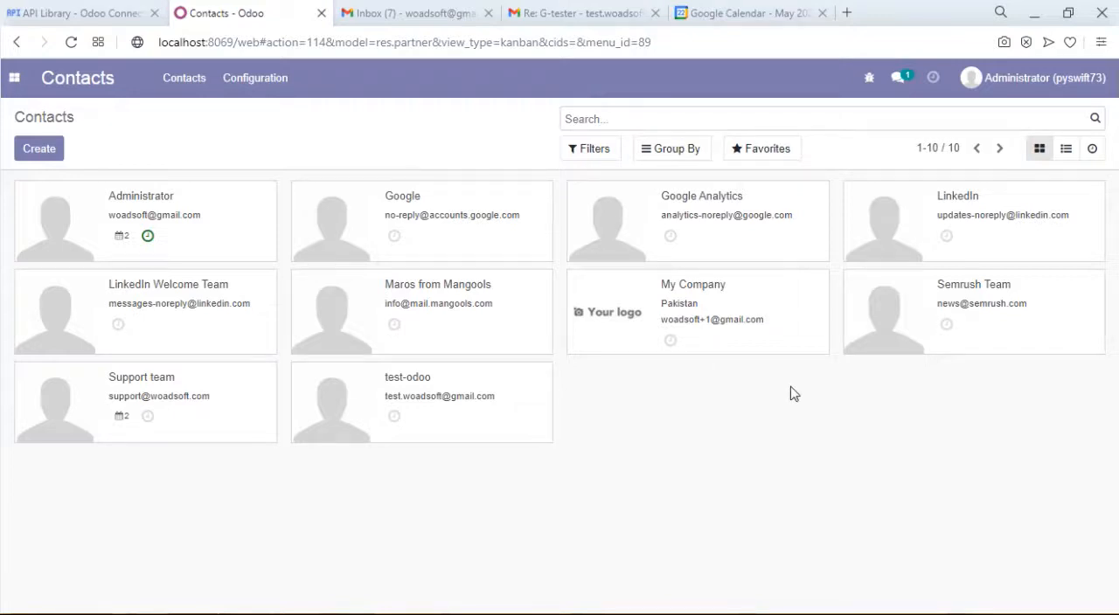
# - Open the test-odoo contact and send it the message "hello test user"
pyautogui.click(395, 390)
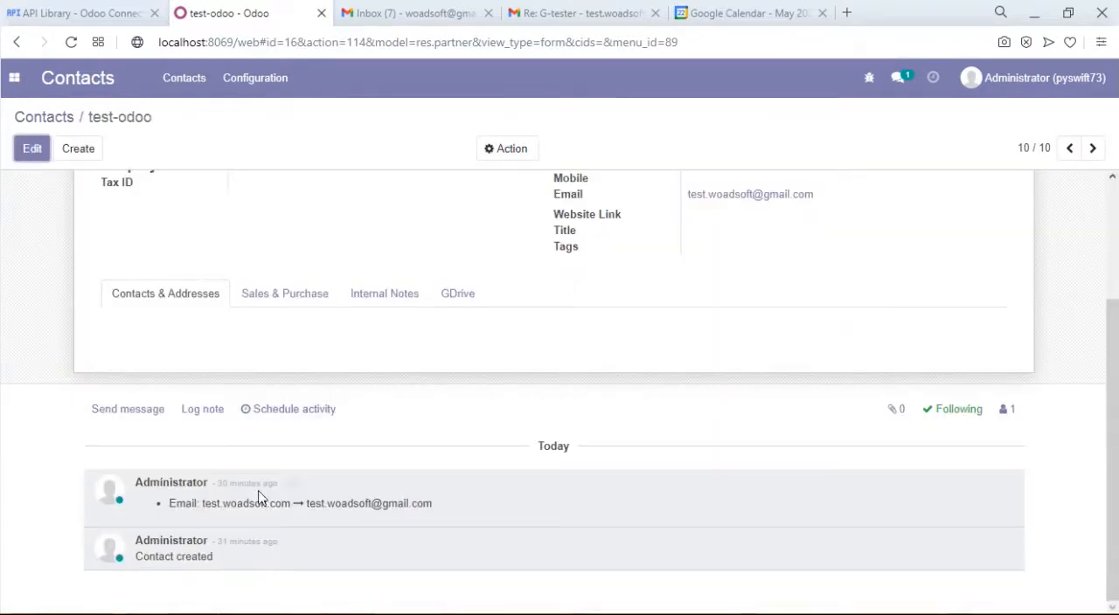
pyautogui.click(127, 411)
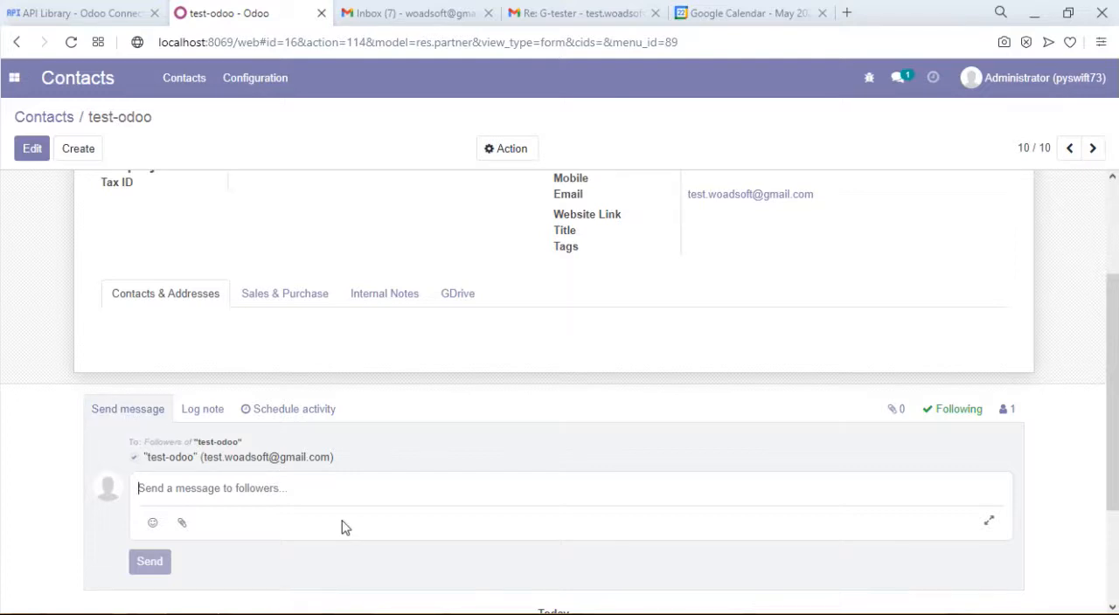
pyautogui.write('hello tesr')
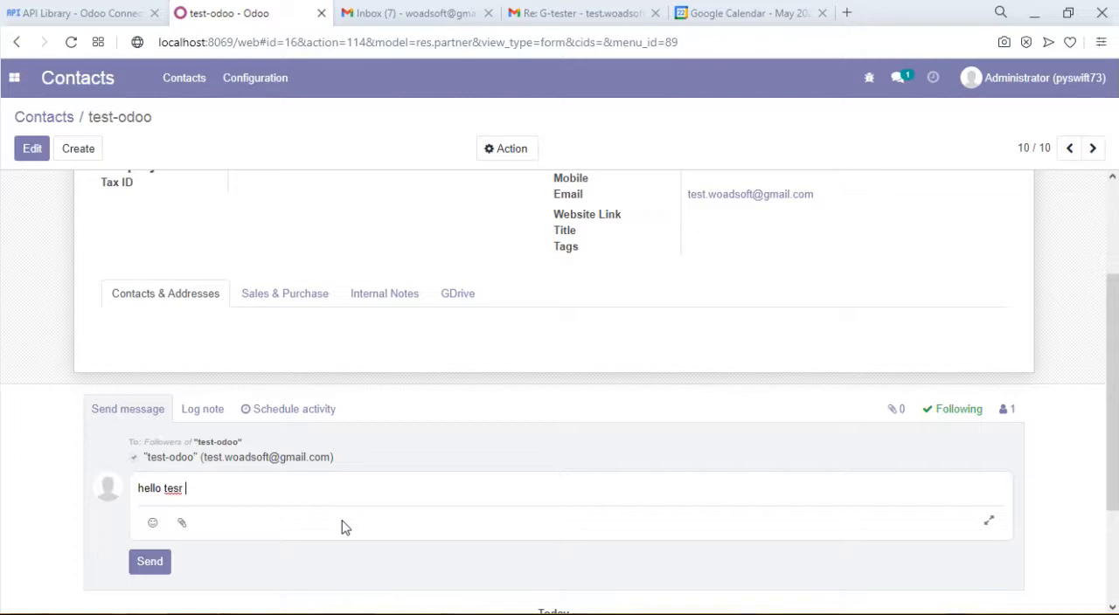
pyautogui.press('BackSpace')
pyautogui.press('BackSpace')
pyautogui.write('t user')
pyautogui.click(151, 564)
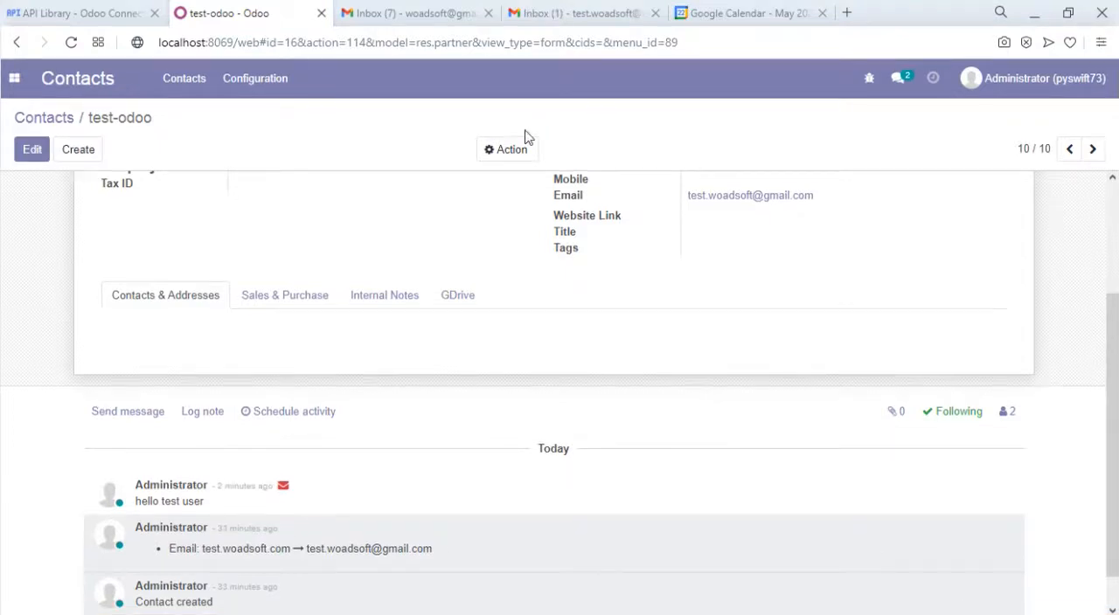
# - Switch to the test account's Gmail, read the new "Re: test-odoo" email, and return to the contact in Odoo
pyautogui.click(579, 10)
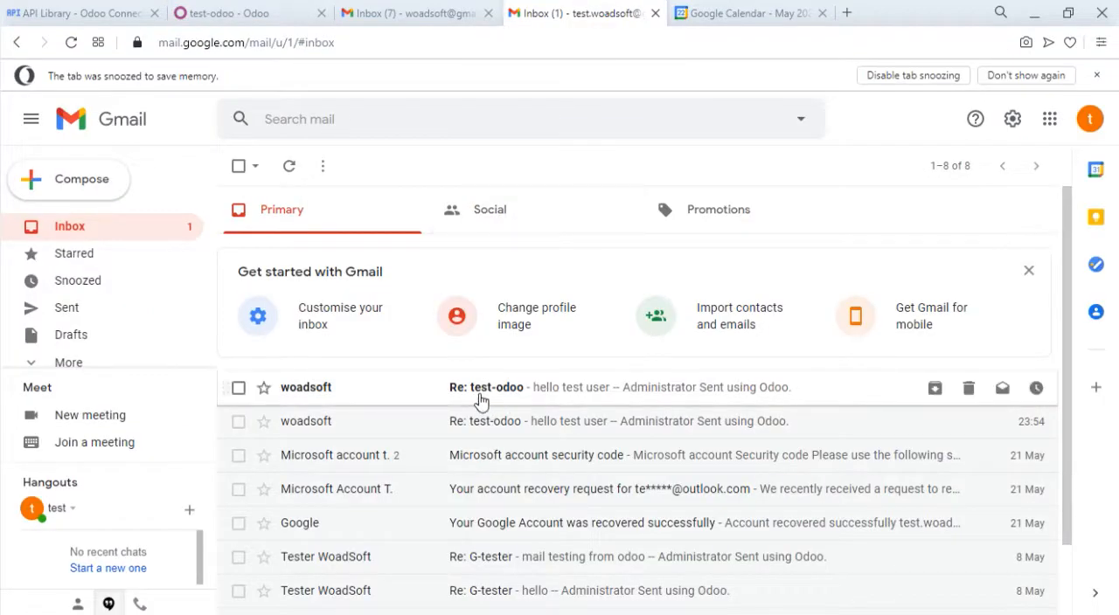
pyautogui.click(480, 401)
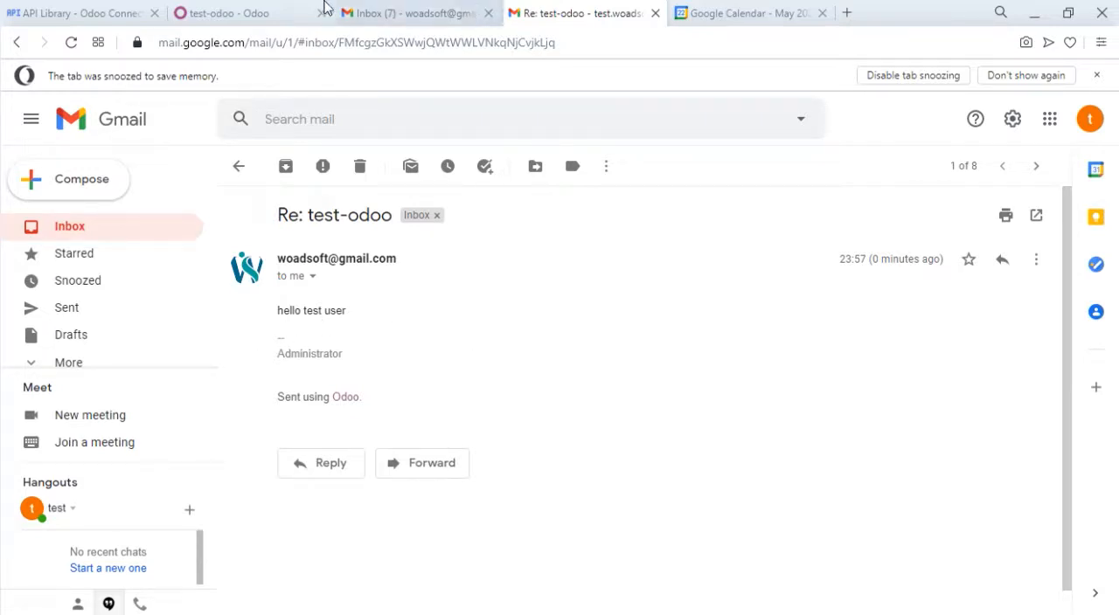
pyautogui.click(284, 9)
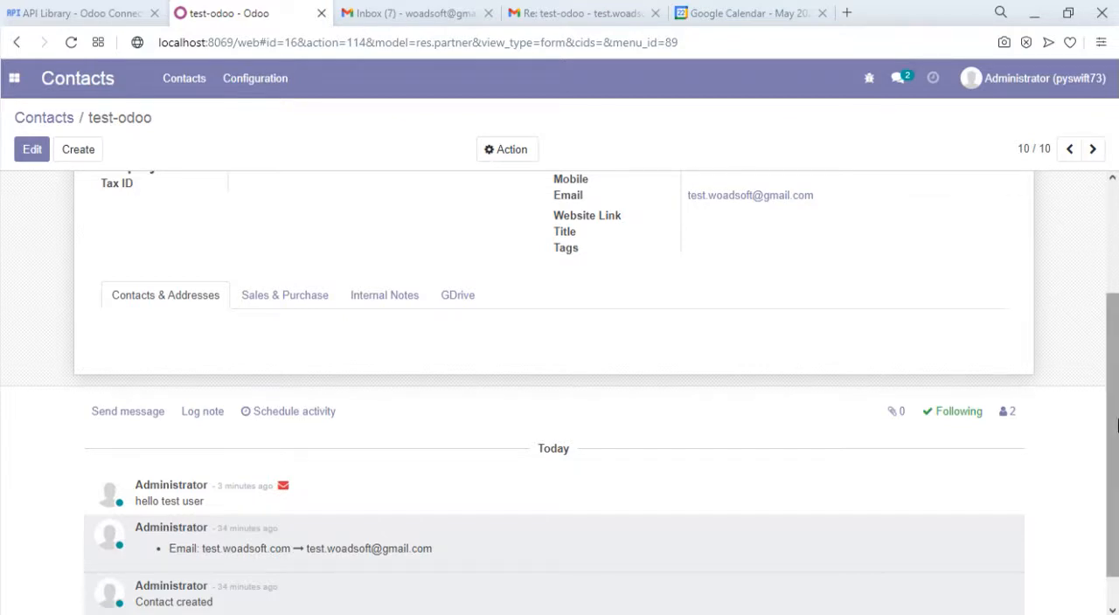
# - Attach apple.jpg from the Download folder to the test-odoo contact's GDrive attachments and save the contact
pyautogui.scroll(3, 1115, 425)
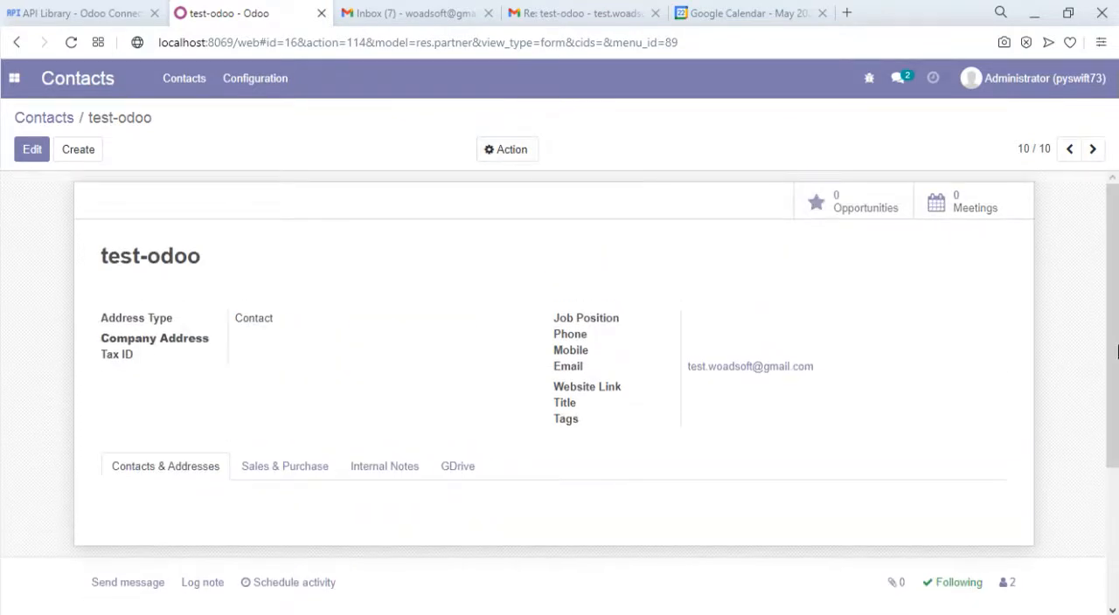
pyautogui.scroll(-3, 1115, 352)
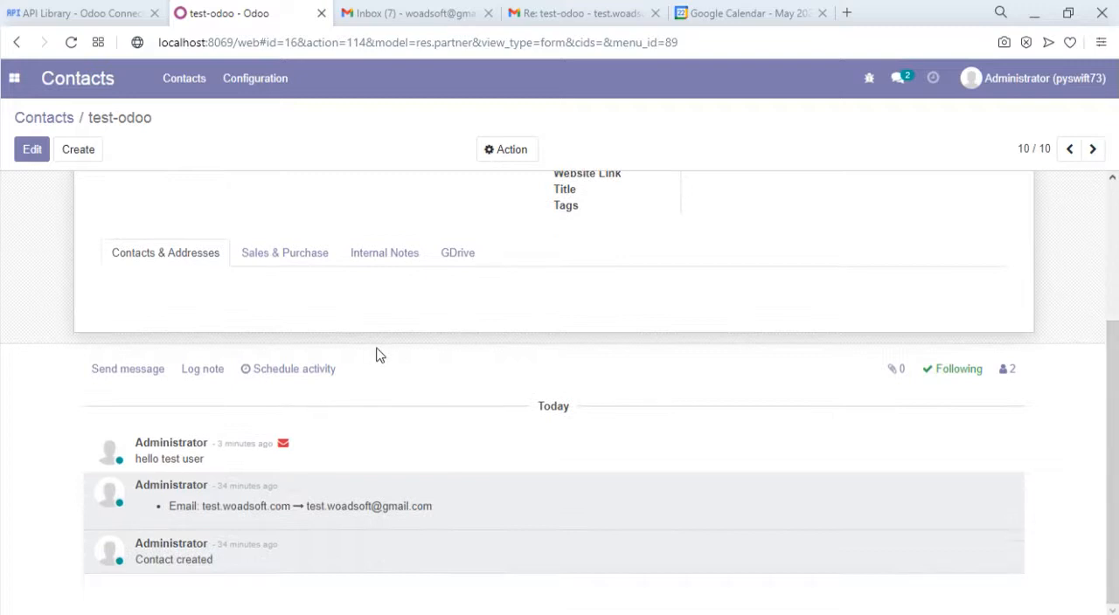
pyautogui.click(460, 259)
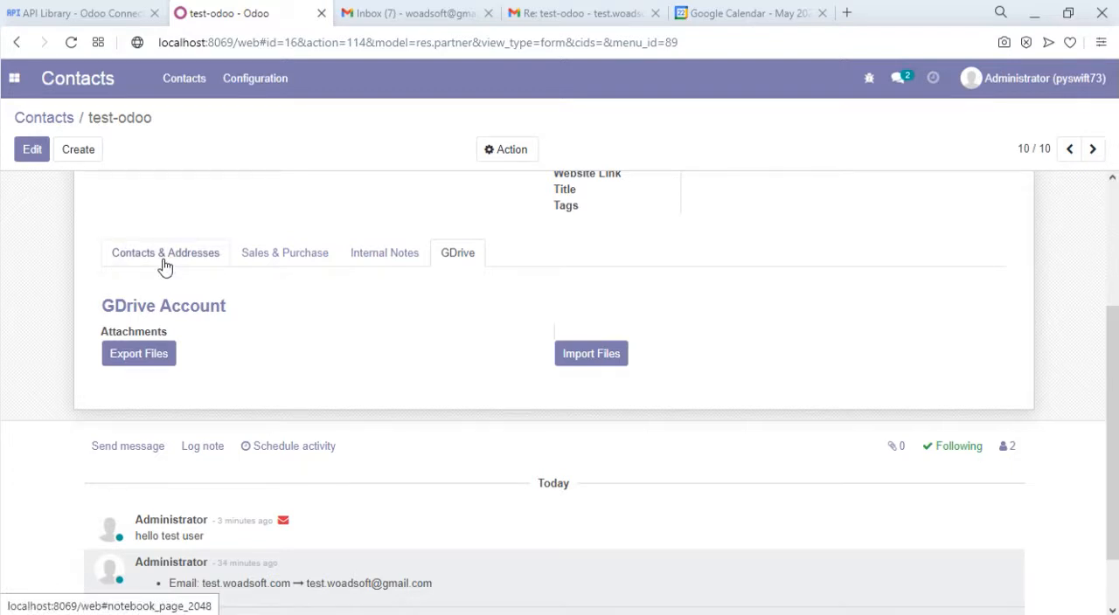
pyautogui.click(32, 152)
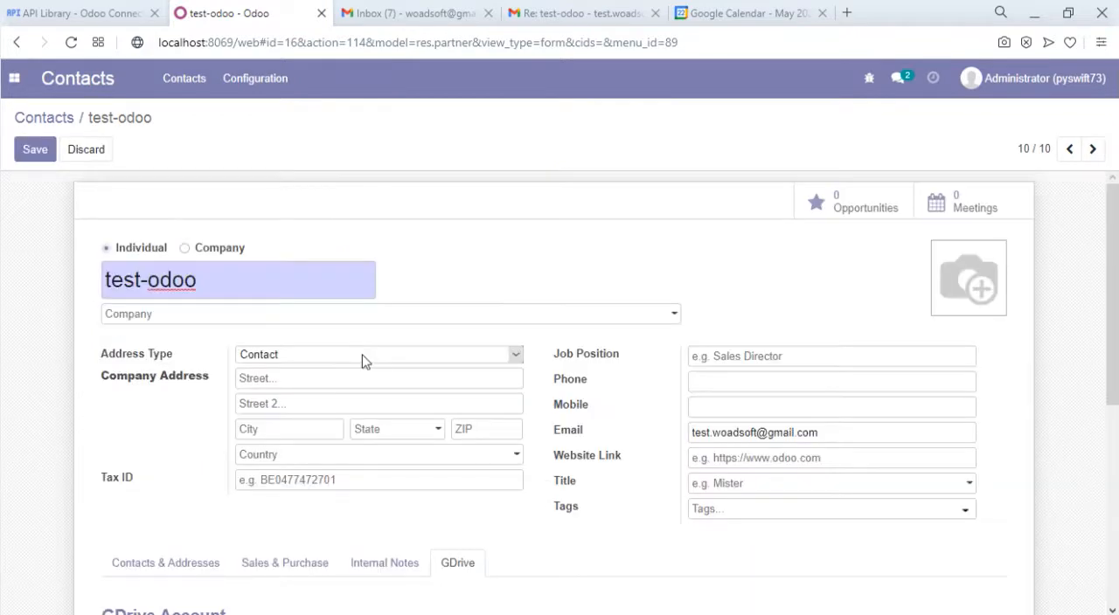
pyautogui.scroll(-5, 866, 402)
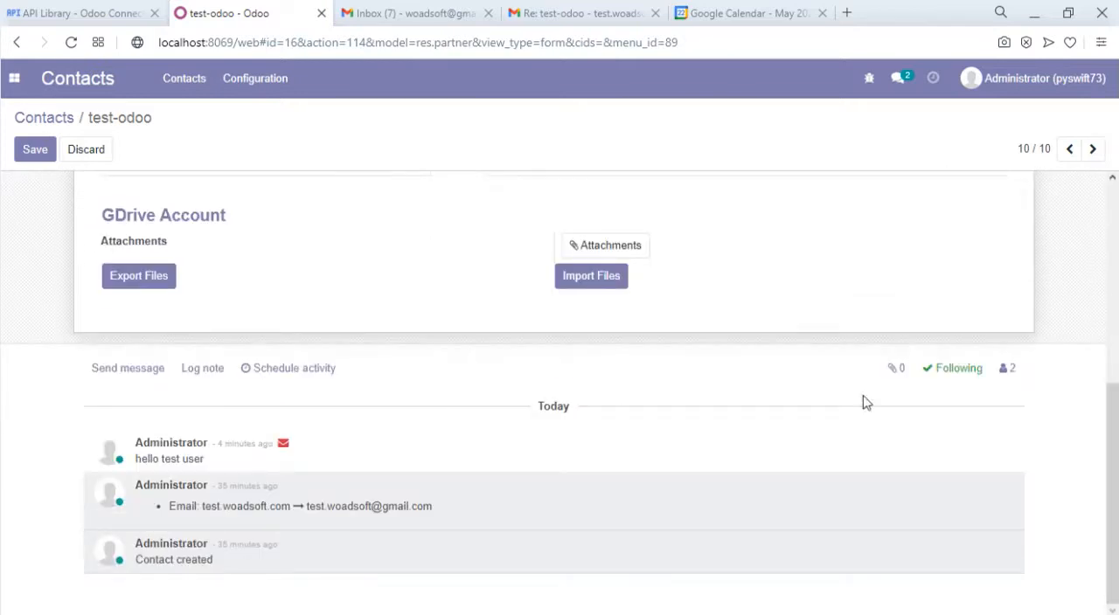
pyautogui.click(617, 249)
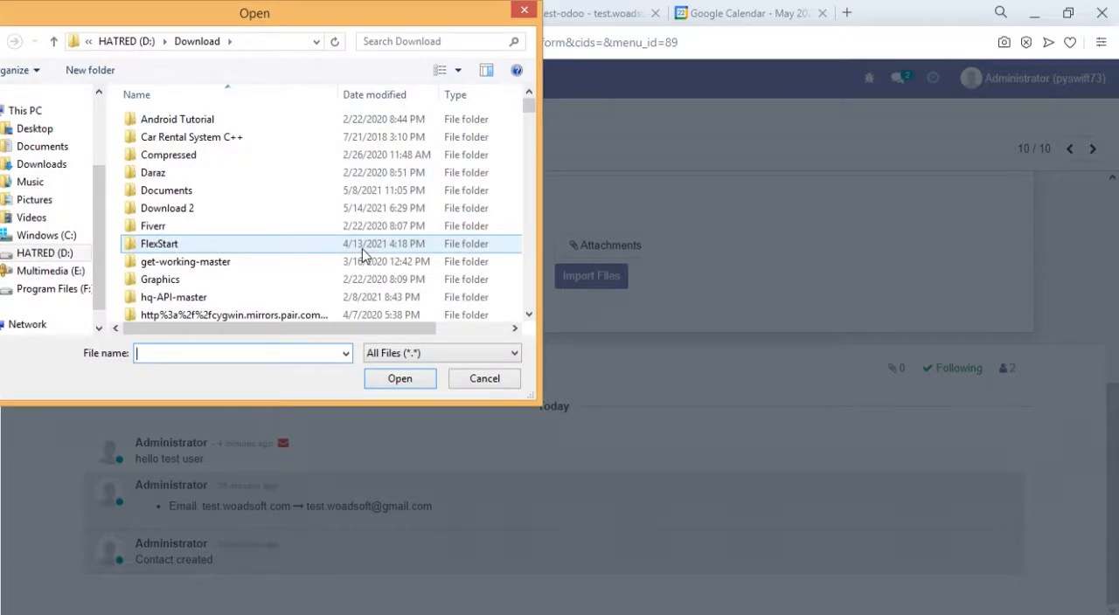
pyautogui.click(362, 254)
pyautogui.write('apexqfna_apex.sql')
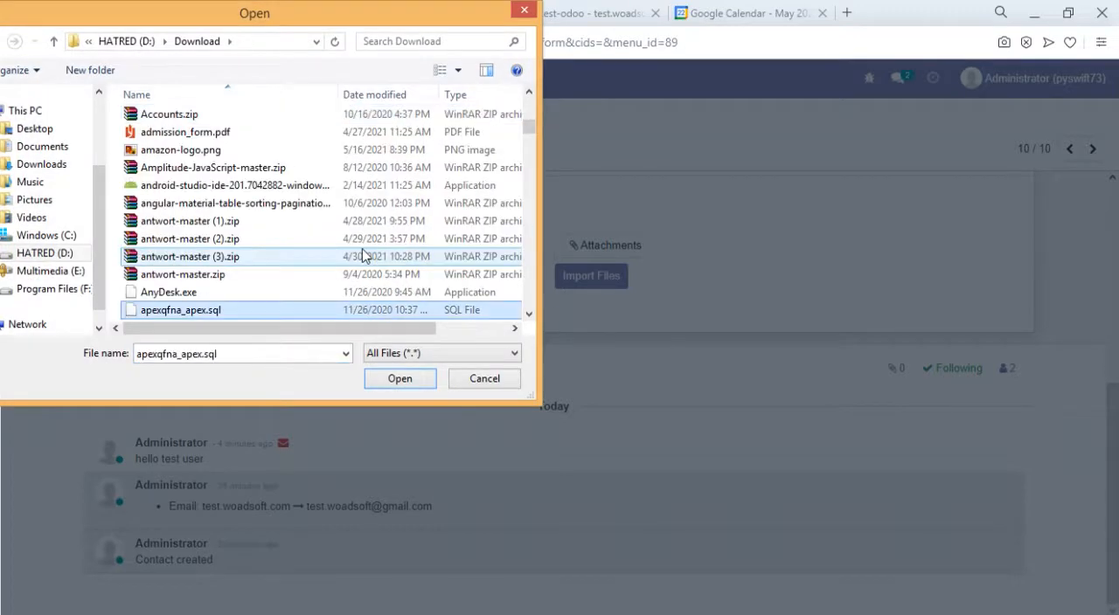
pyautogui.press('Down')
pyautogui.press('Down')
pyautogui.press('Return')
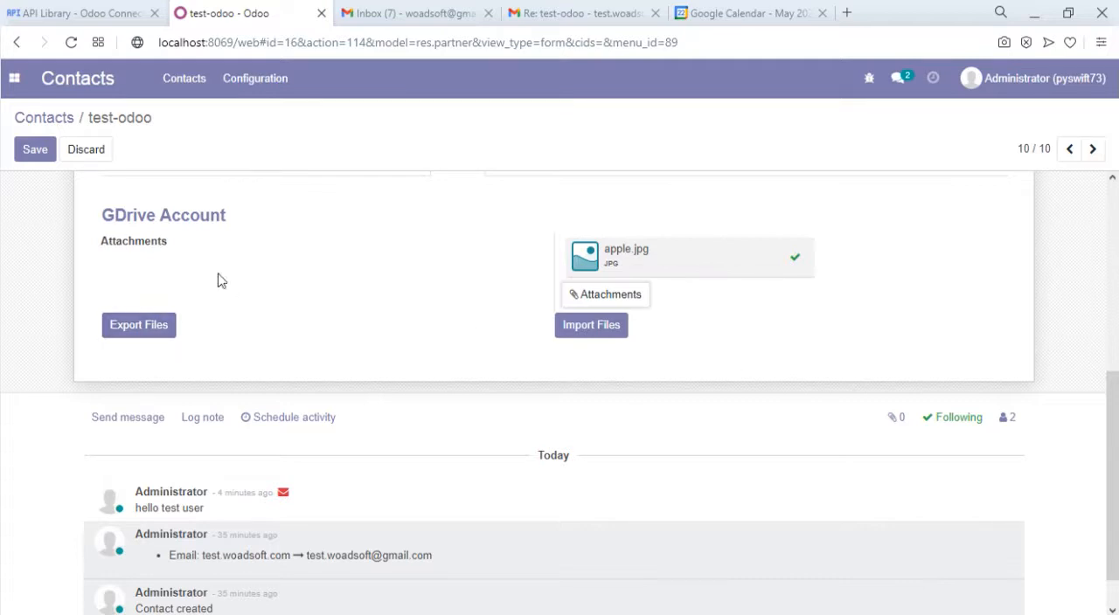
pyautogui.click(33, 154)
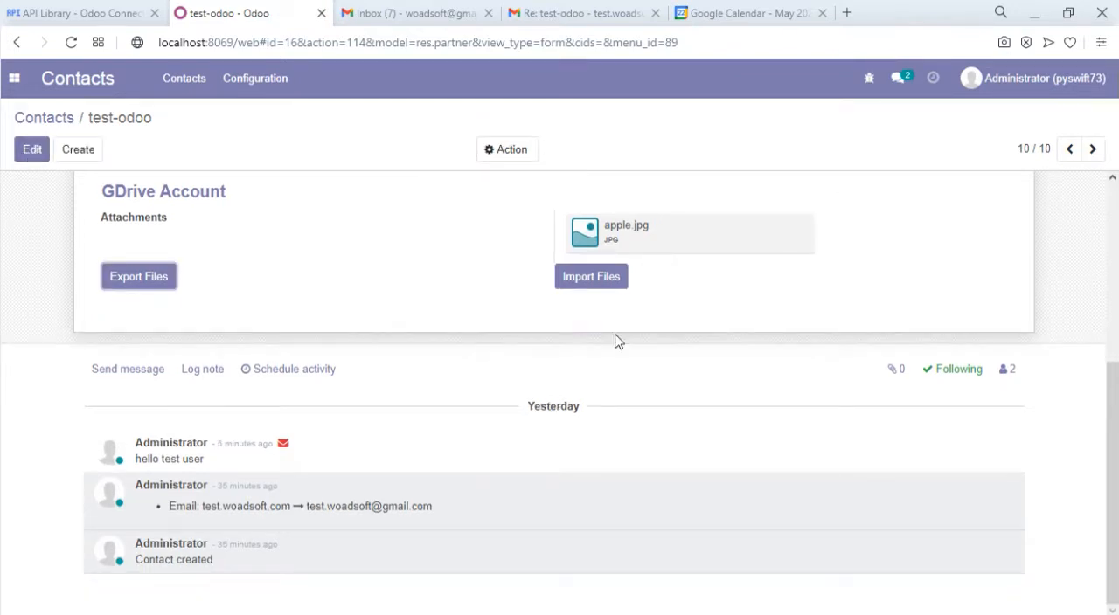
# - Export the contact's attachment to Google Drive, then switch to Drive and open the test-odoo_16 folder
pyautogui.click(132, 278)
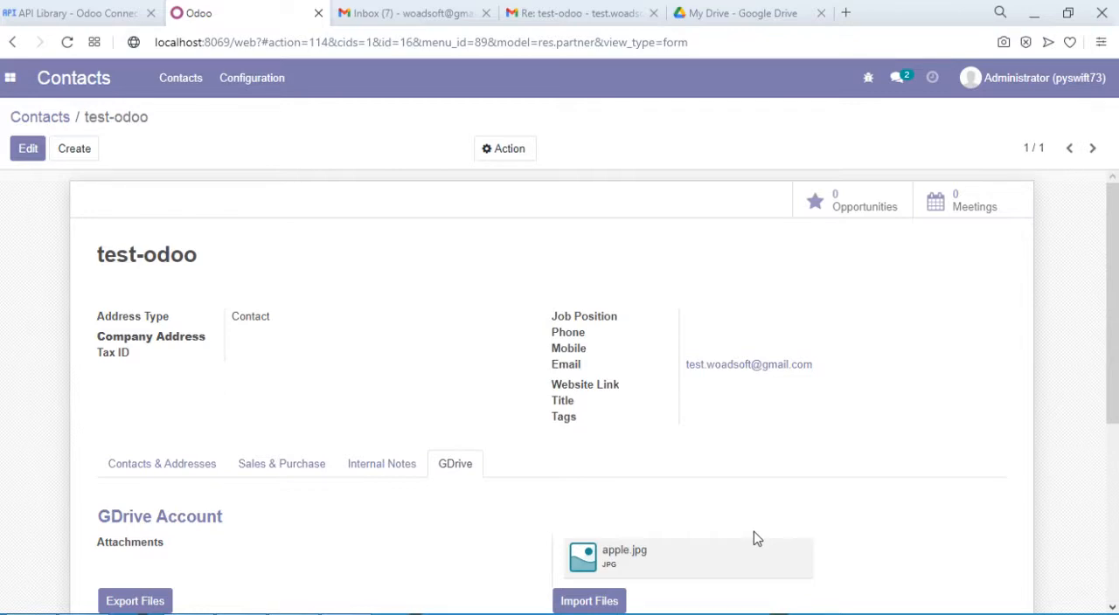
pyautogui.click(763, 11)
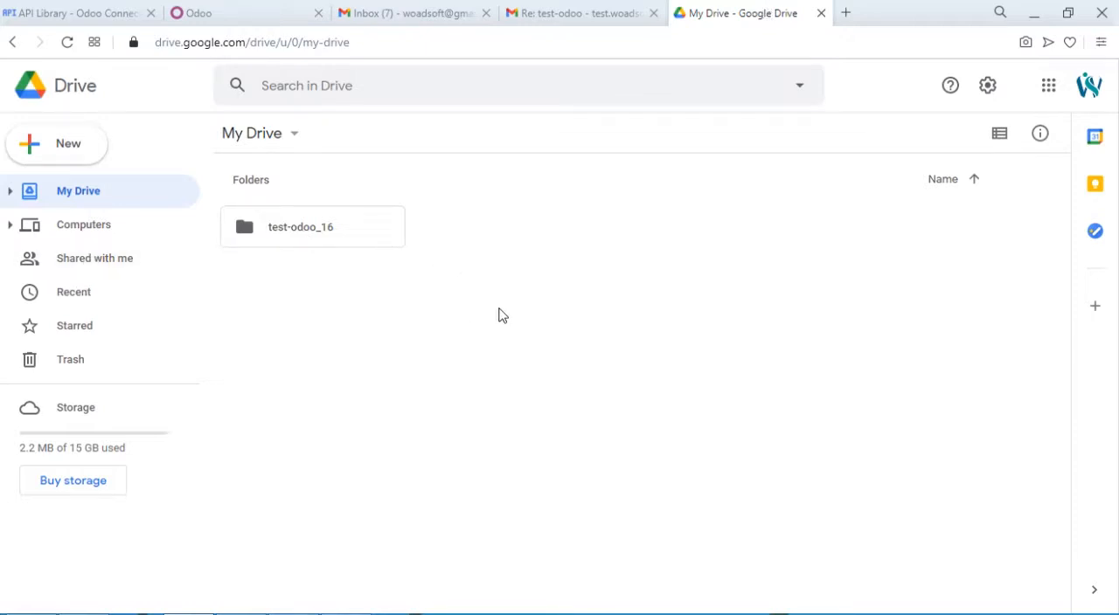
pyautogui.doubleClick(273, 228)
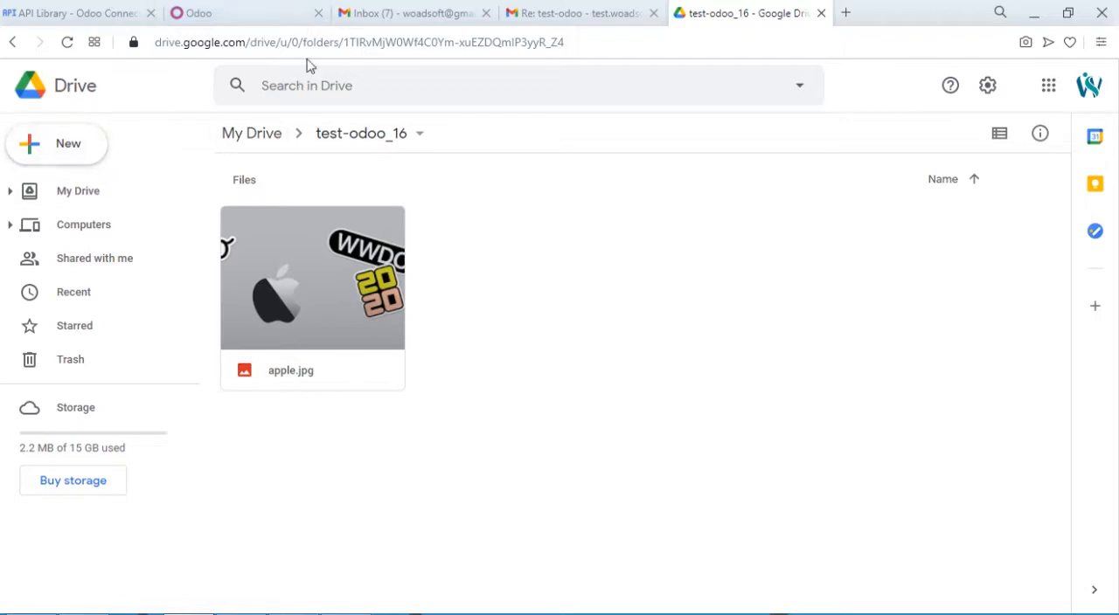
# - Upload antwort-master.zip from the Download folder to the test-odoo_16 folder in Drive and dismiss the upload notice
pyautogui.click(90, 166)
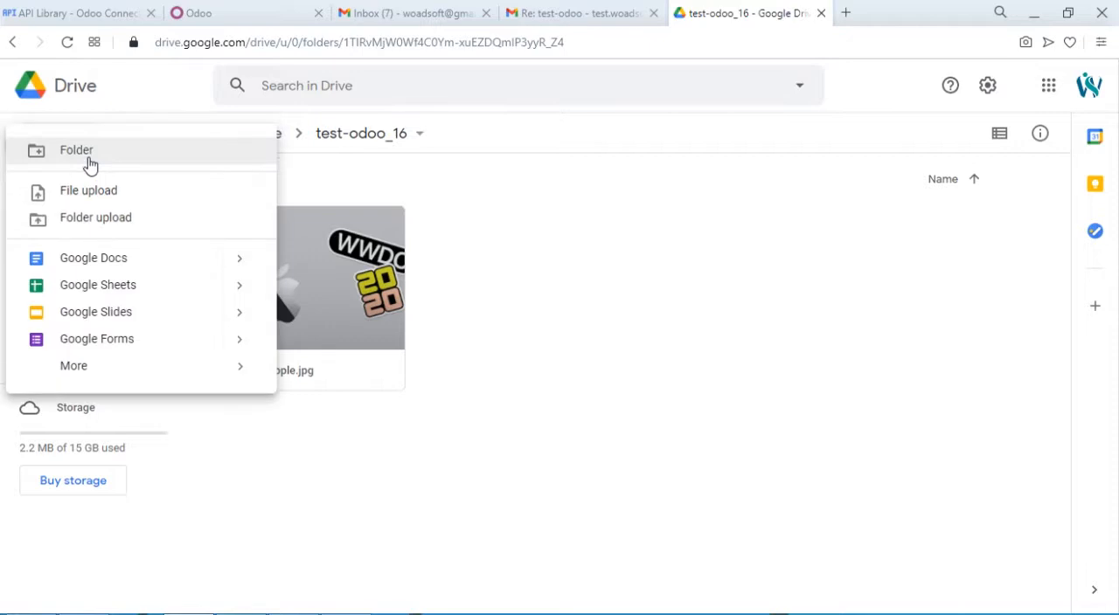
pyautogui.click(118, 201)
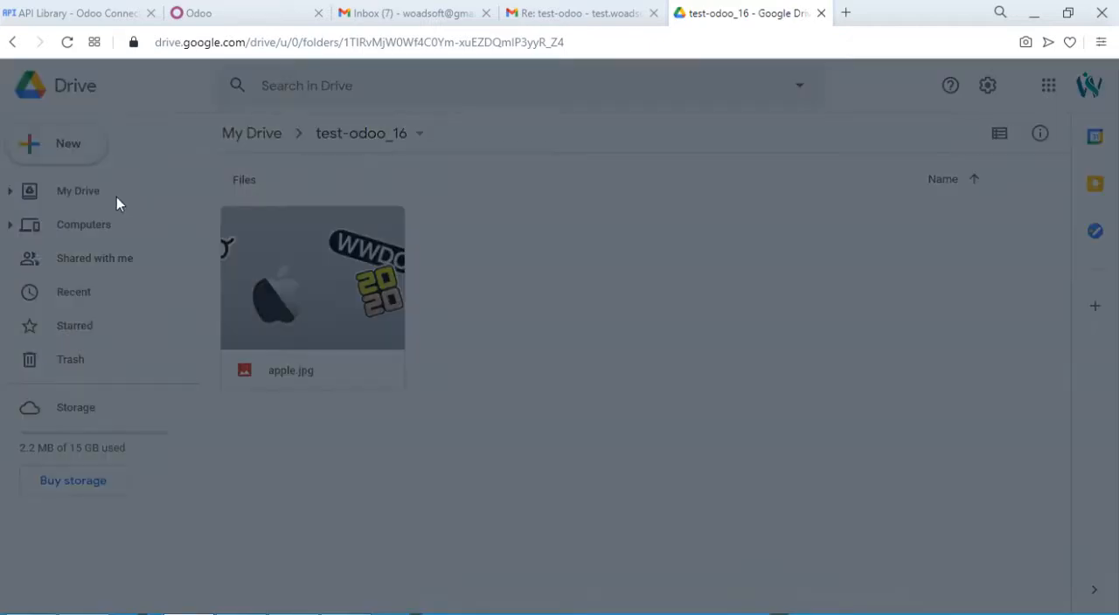
pyautogui.write('an')
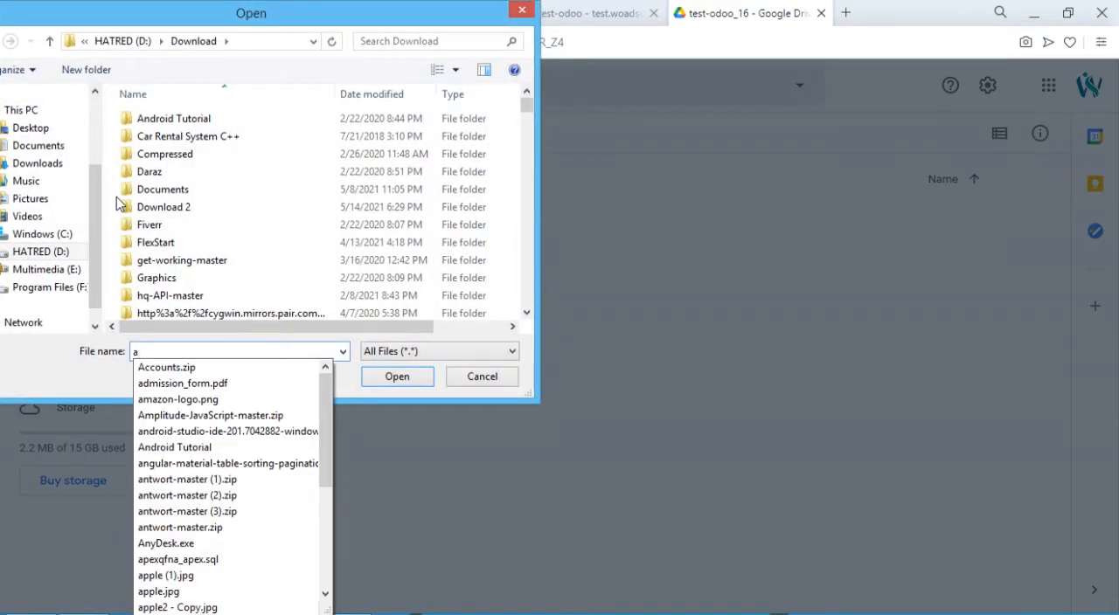
pyautogui.press('Down')
pyautogui.press('Down')
pyautogui.press('Down')
pyautogui.press('Down')
pyautogui.press('Down')
pyautogui.press('Down')
pyautogui.press('Down')
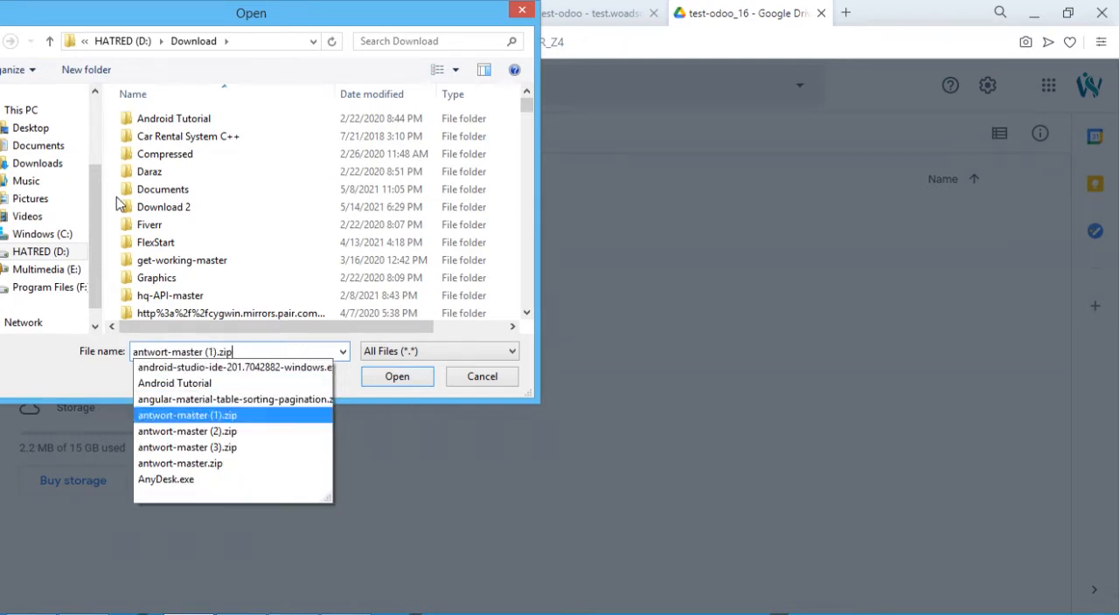
pyautogui.press('Return')
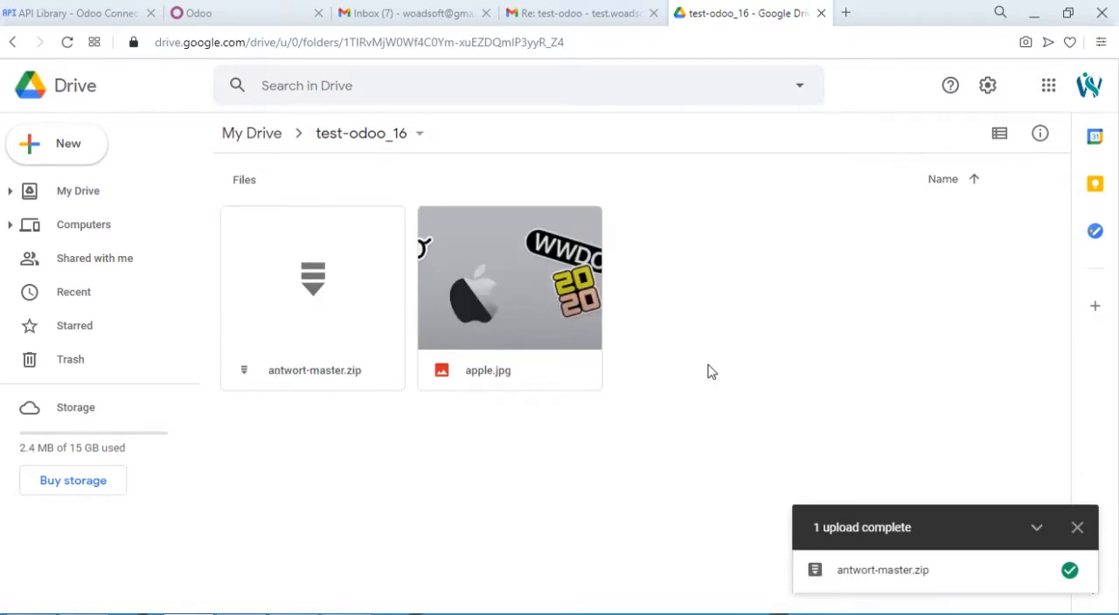
pyautogui.click(1077, 528)
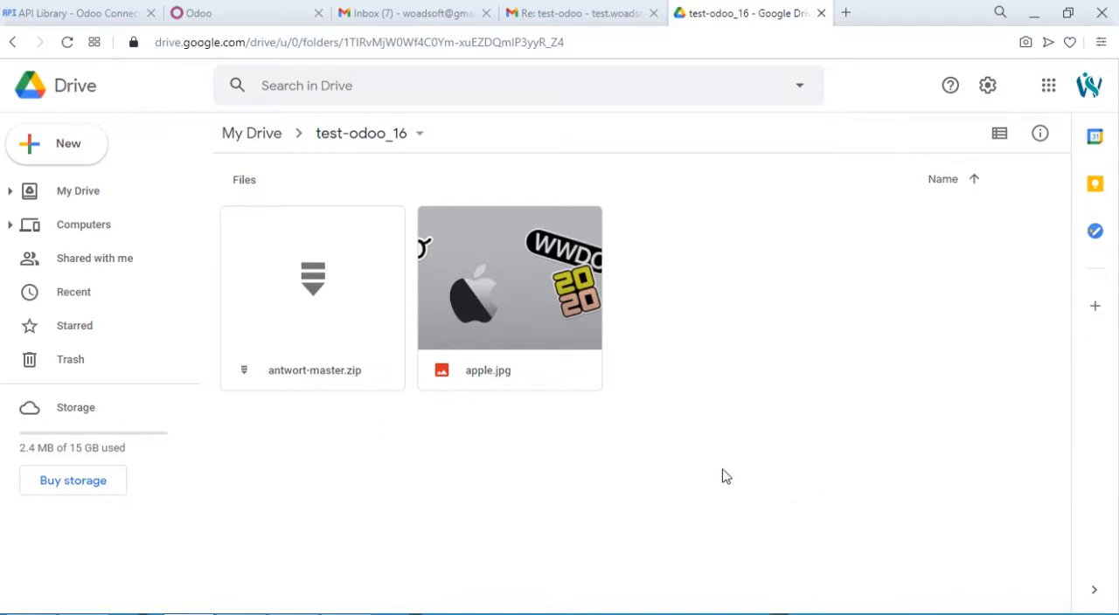
# - Switch back to the test-odoo contact in Odoo and import its files from Google Drive
pyautogui.click(241, 8)
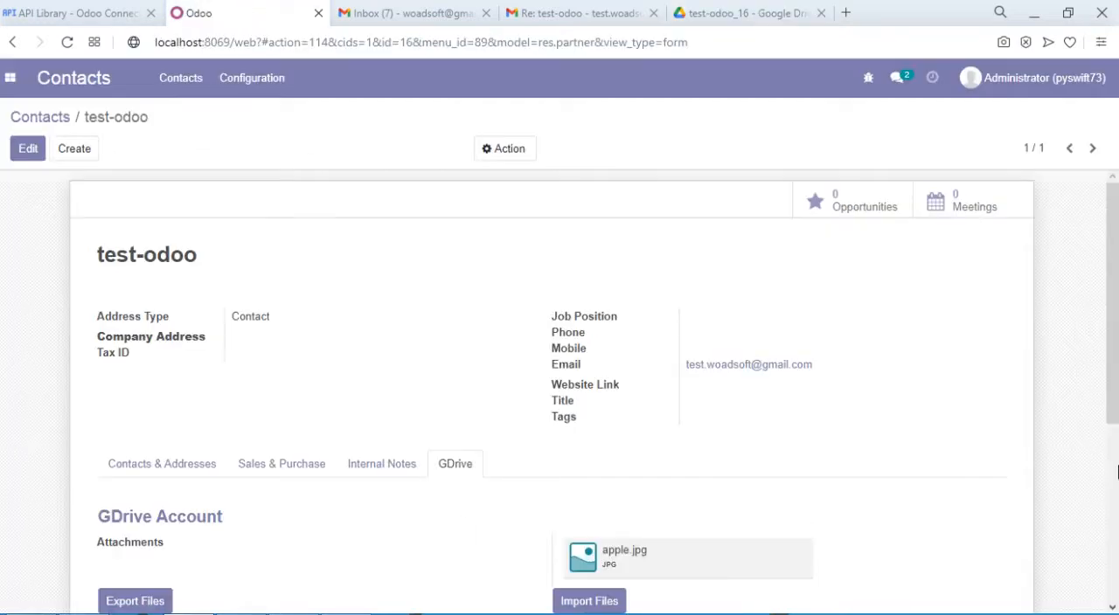
pyautogui.scroll(-3, 1116, 384)
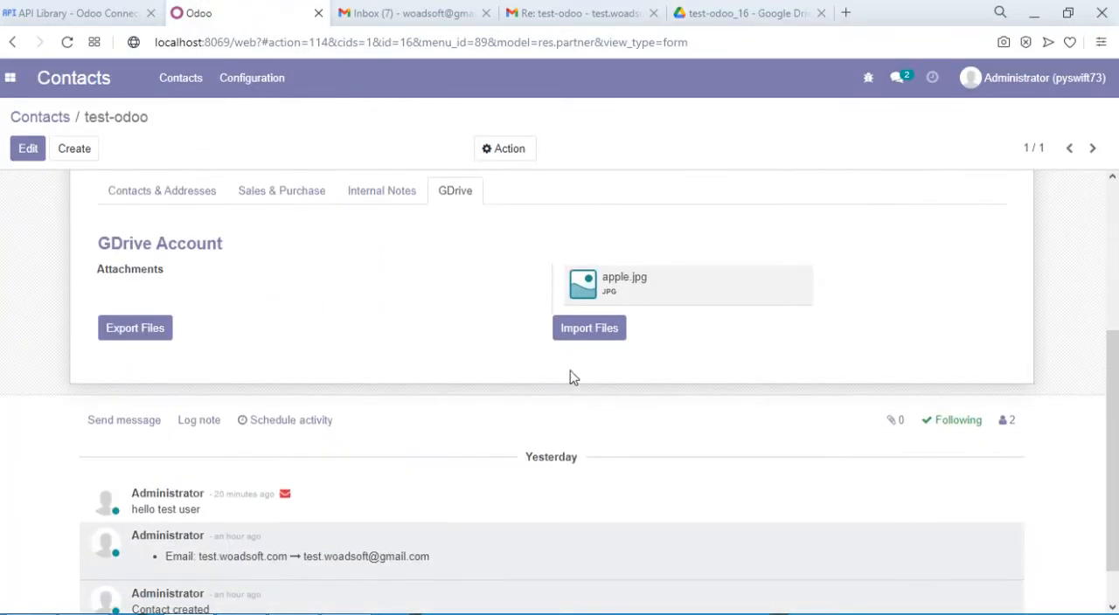
pyautogui.click(574, 338)
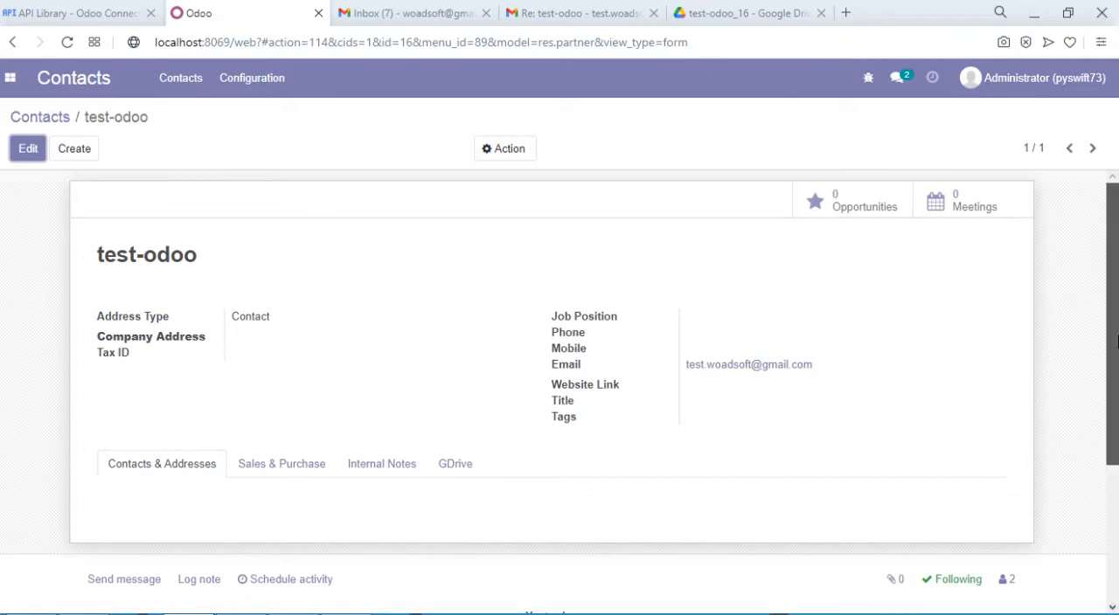
# - Compare the contact's GDrive attachments with the files in Drive's test-odoo_16 folder, and return to the contact in Odoo
pyautogui.scroll(-2, 524, 323)
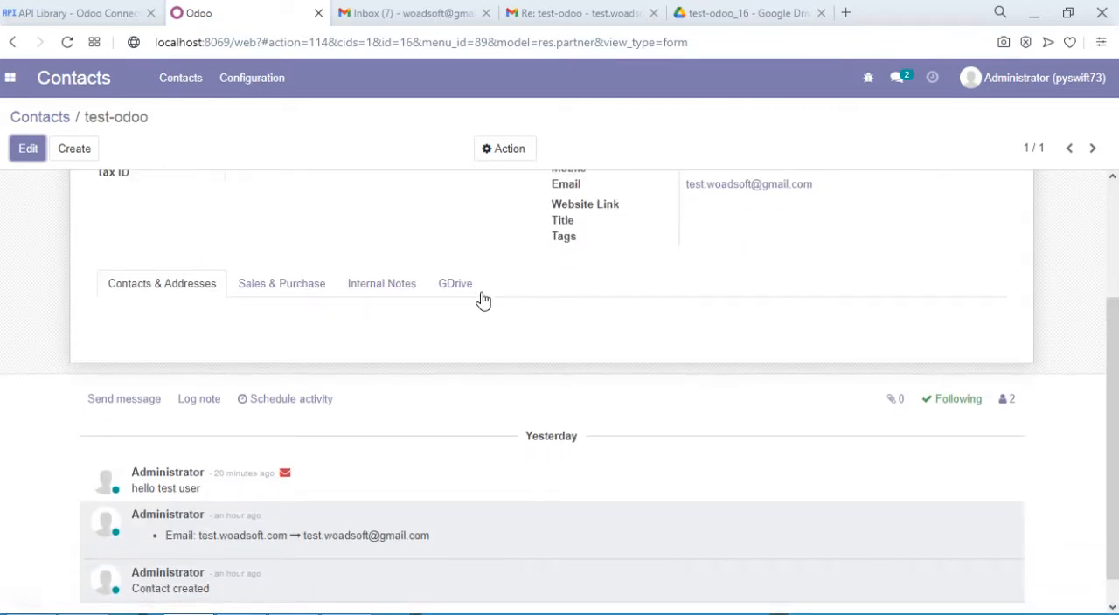
pyautogui.click(461, 295)
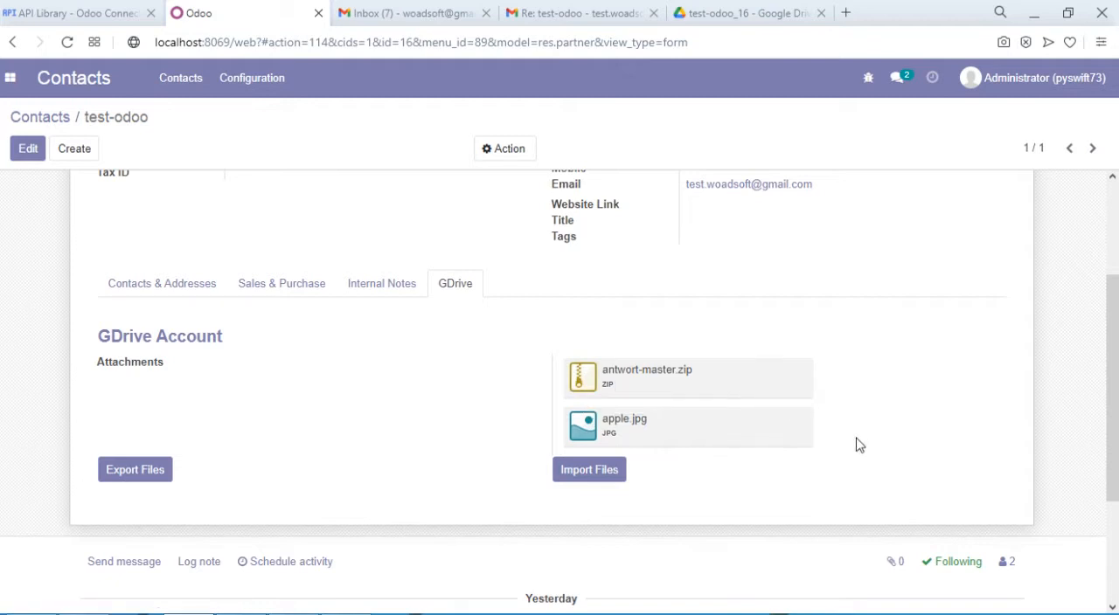
pyautogui.click(753, 11)
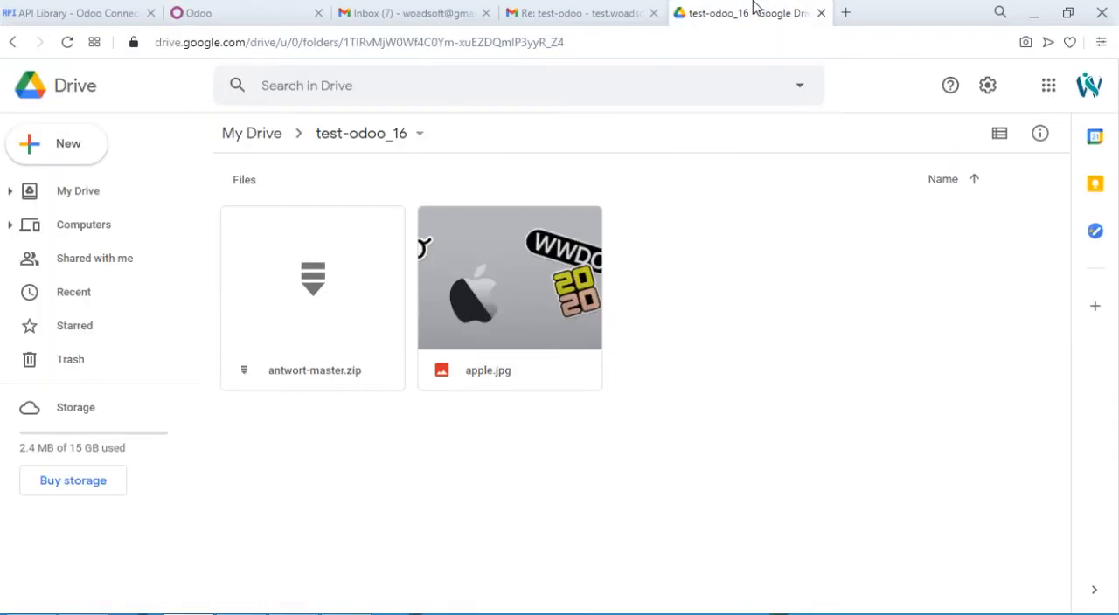
pyautogui.click(226, 9)
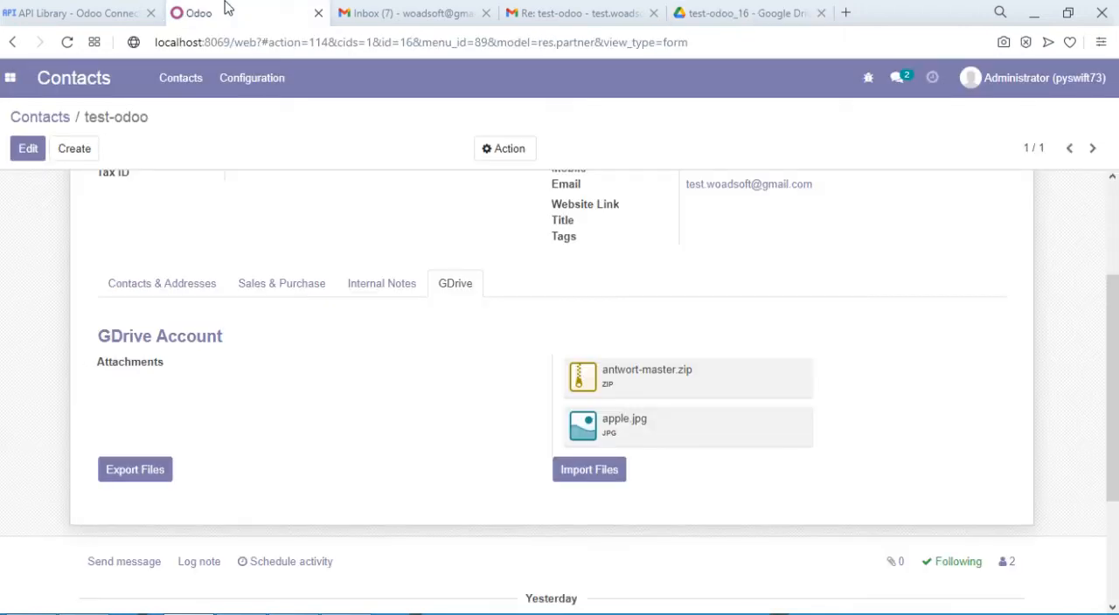
# - Leave the test-odoo contact and open the Google Connect app
pyautogui.click(11, 95)
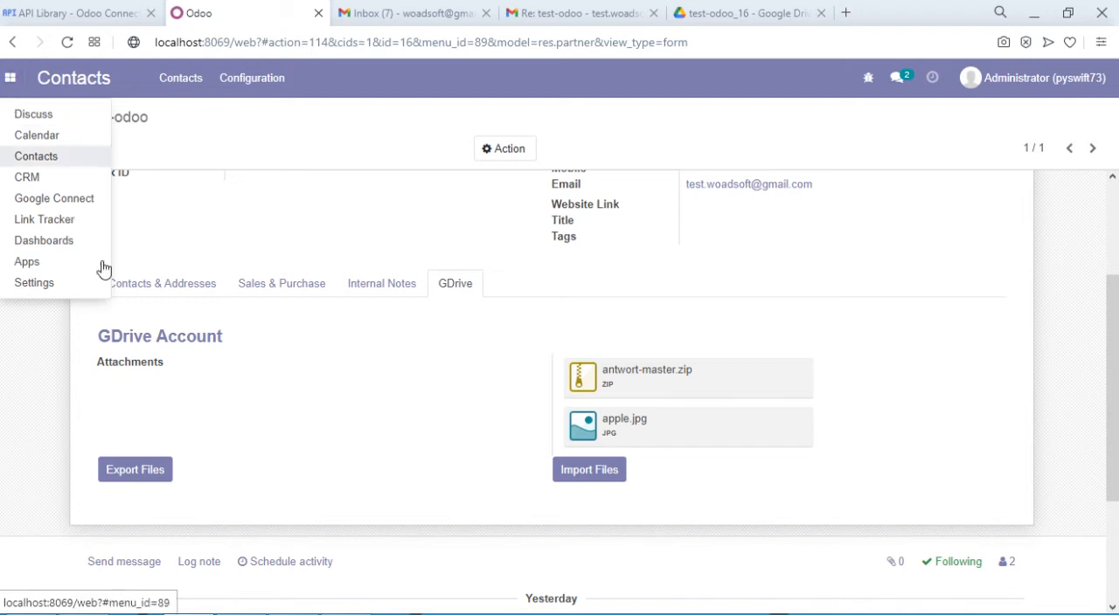
pyautogui.click(52, 200)
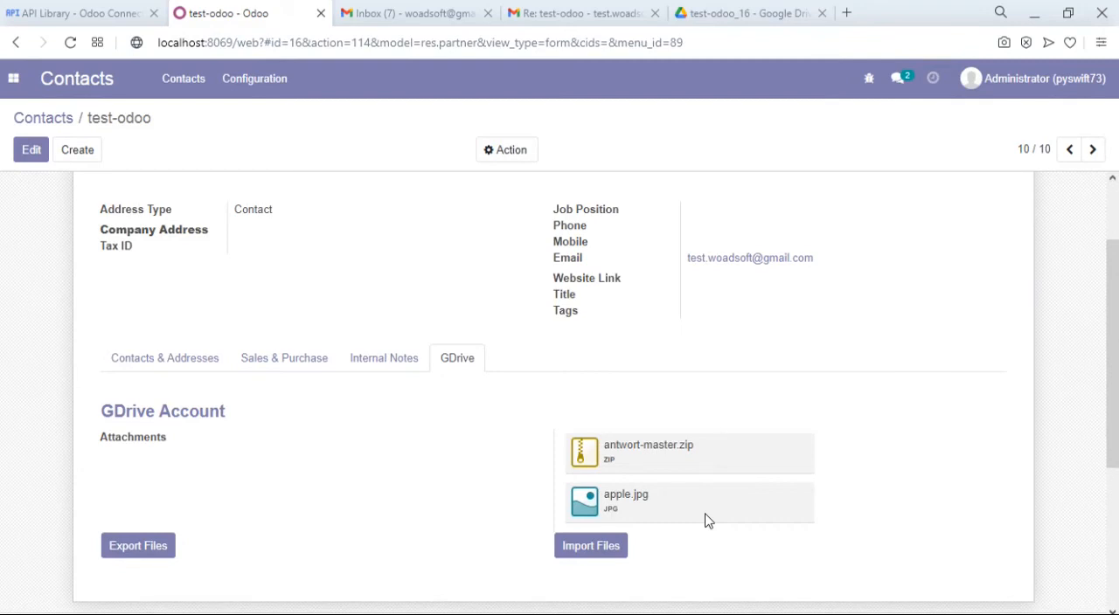
pyautogui.click(15, 80)
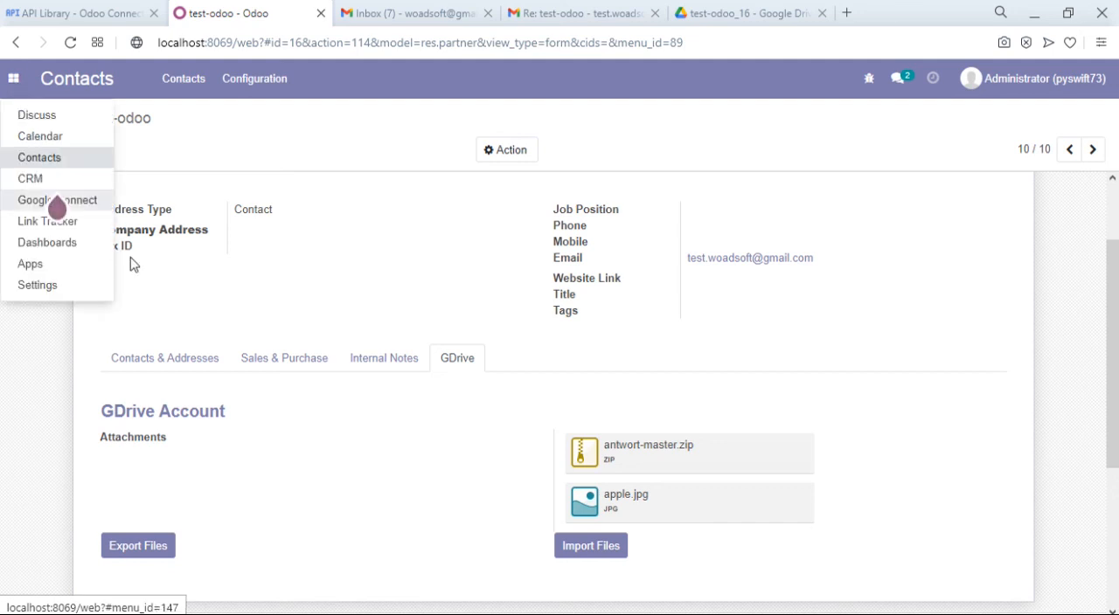